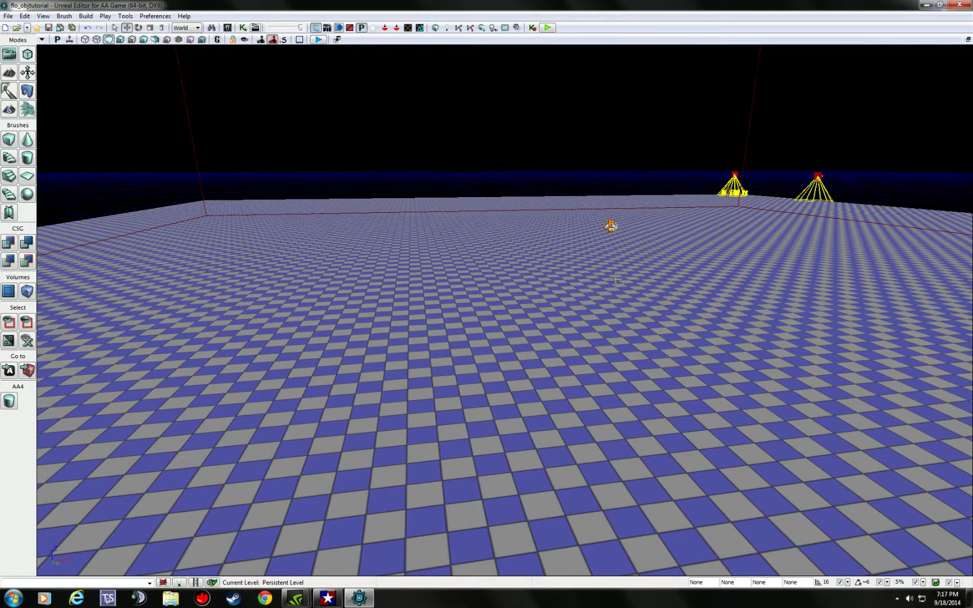
Switch the perspective view from unlit to Lit shading
right_click_drag(652, 322, 663, 278)
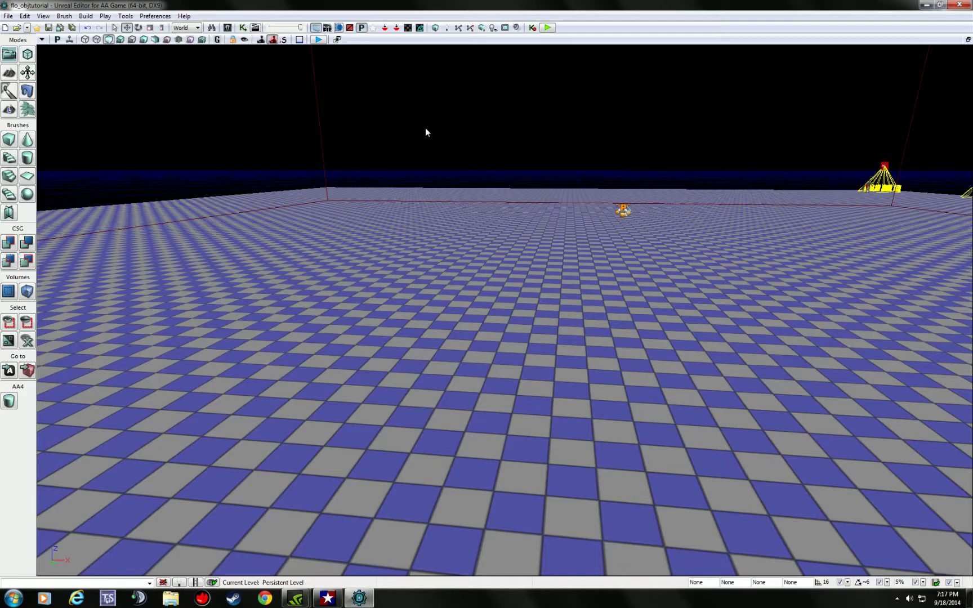
right_click_drag(425, 129, 469, 168)
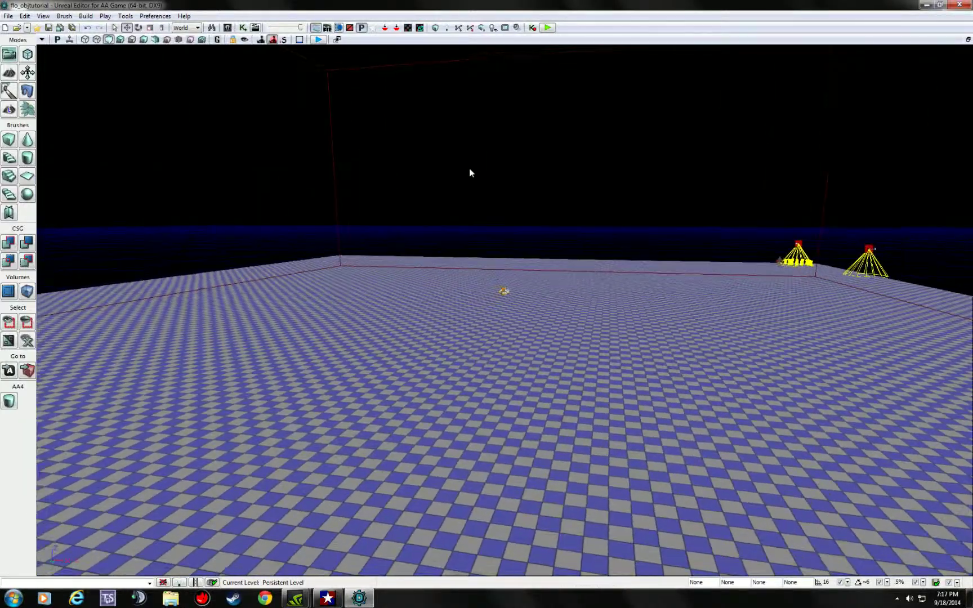
left_click_drag(542, 244, 439, 244)
left_click_drag(586, 255, 543, 248)
left_click(122, 40)
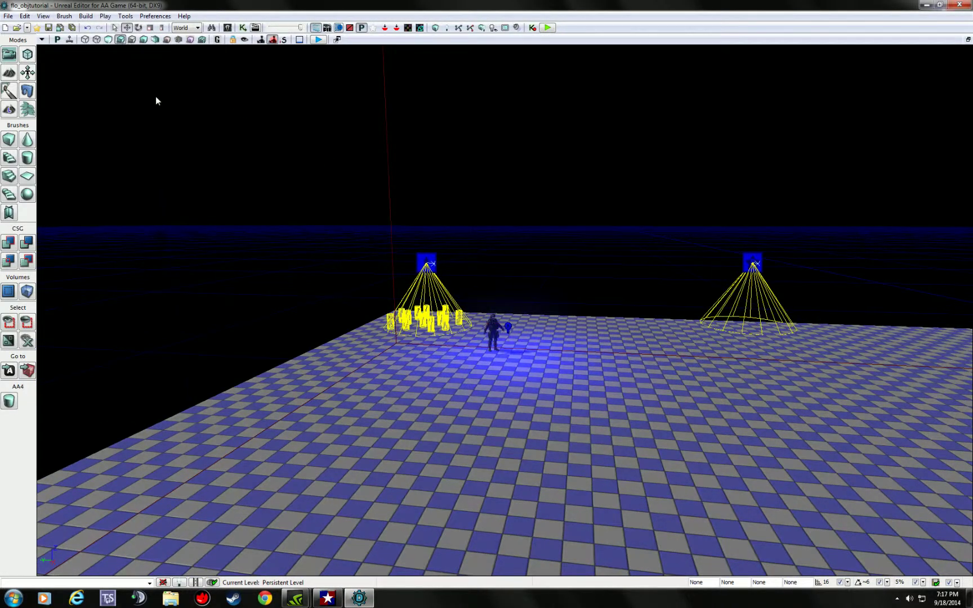
Examine the blue-lit and red-lit soldier figures, their spotlights and the nearby insertion markers at the floor's corners
left_click_drag(156, 98, 162, 56)
left_click_drag(486, 333, 511, 331)
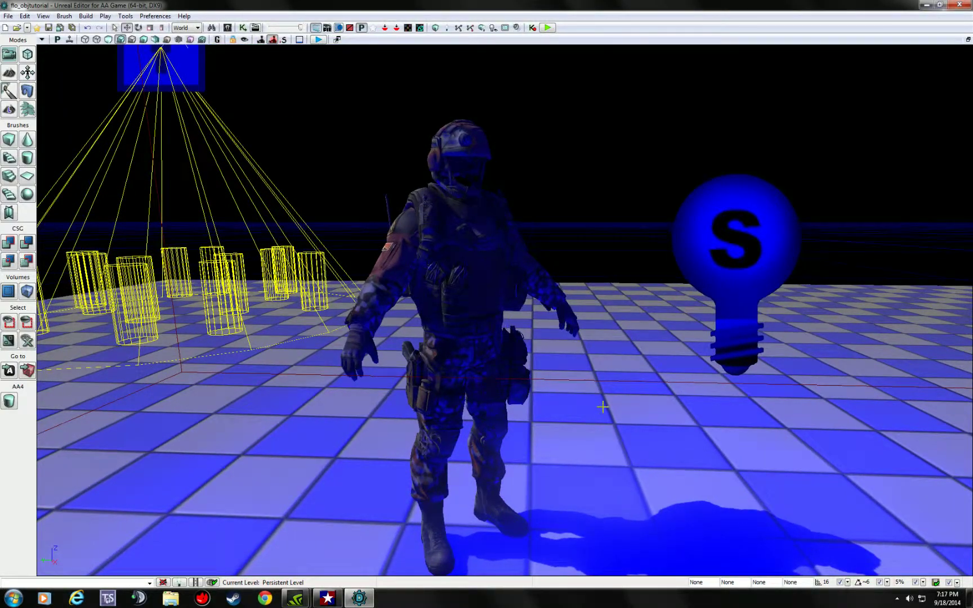
left_click_drag(603, 407, 603, 299)
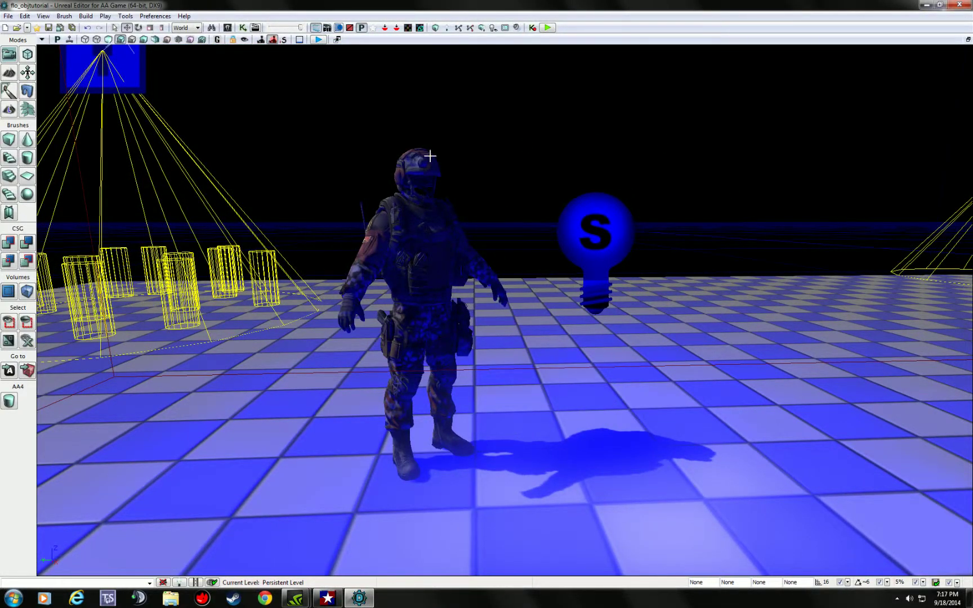
left_click_drag(797, 355, 789, 383)
left_click_drag(761, 348, 788, 135)
left_click_drag(606, 360, 606, 380)
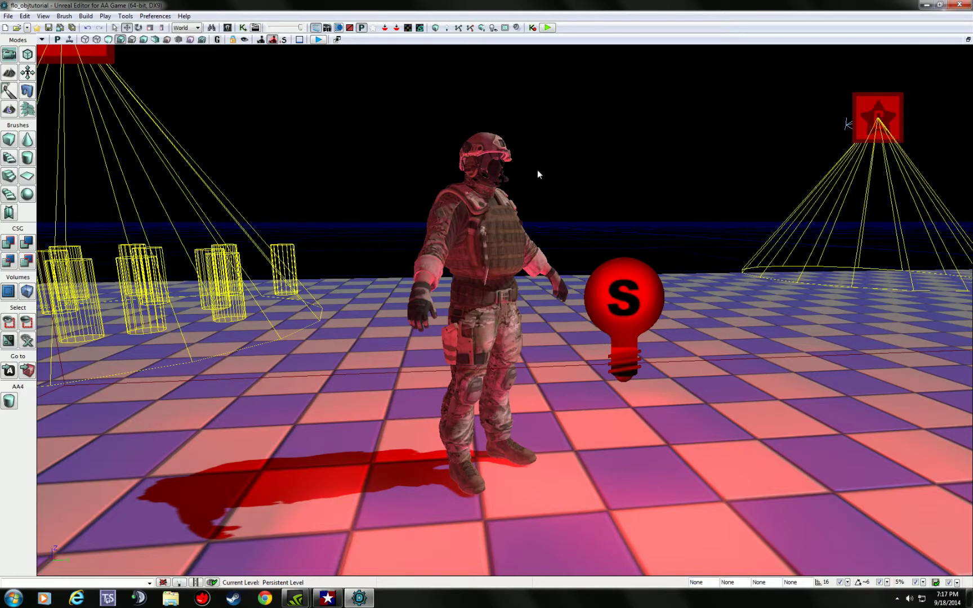
mouse_move(591, 372)
left_mouse_down()
mouse_move(577, 391)
mouse_move(588, 381)
left_mouse_up()
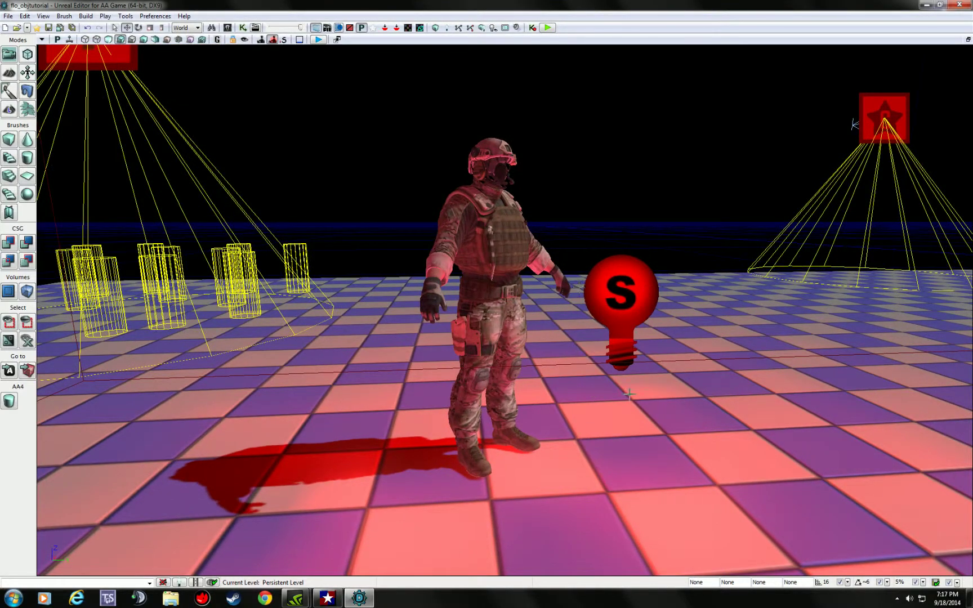
left_click_drag(659, 390, 817, 432)
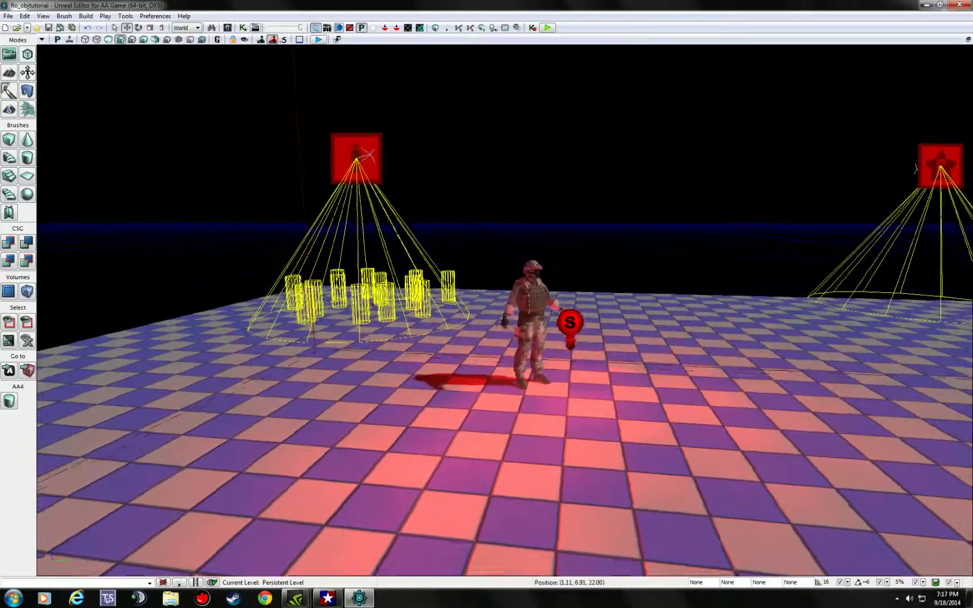
mouse_move(684, 479)
left_mouse_down()
mouse_move(726, 461)
mouse_move(665, 473)
mouse_move(675, 465)
left_mouse_up()
Delete the red insertion point with the yellow cylinders and the red star marker beside it
right_click_drag(315, 219, 339, 206)
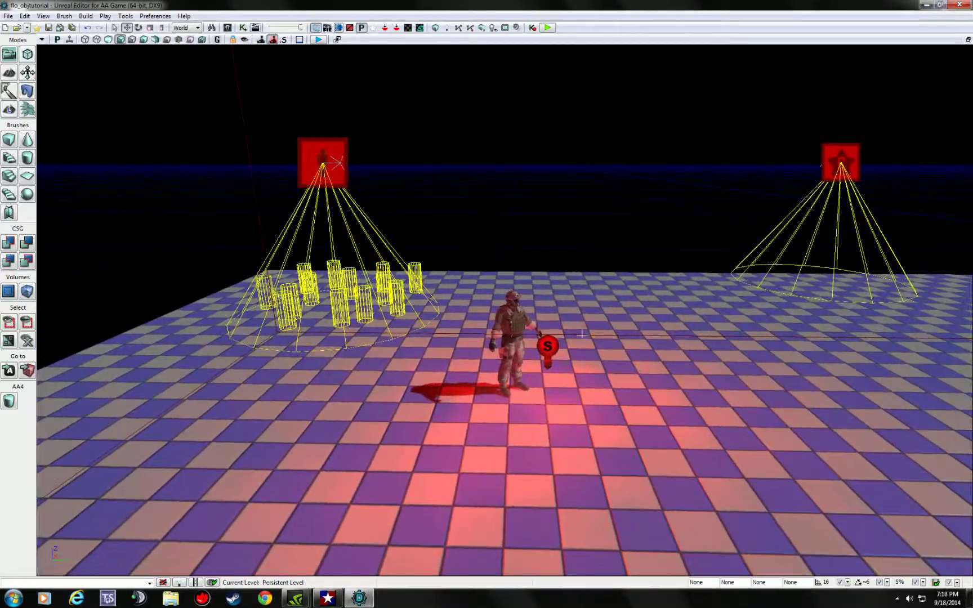
left_click(303, 158)
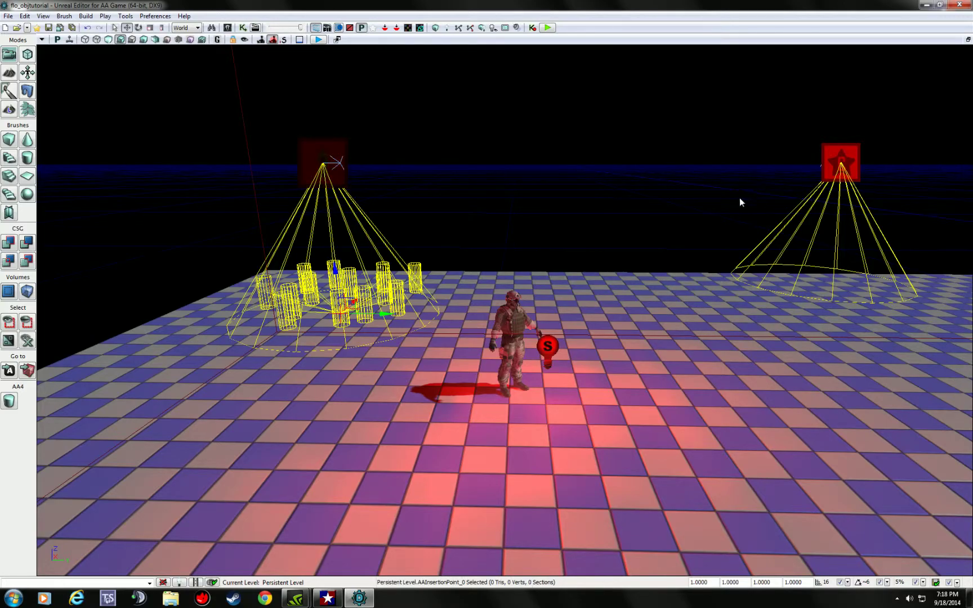
left_click_drag(740, 198, 676, 202)
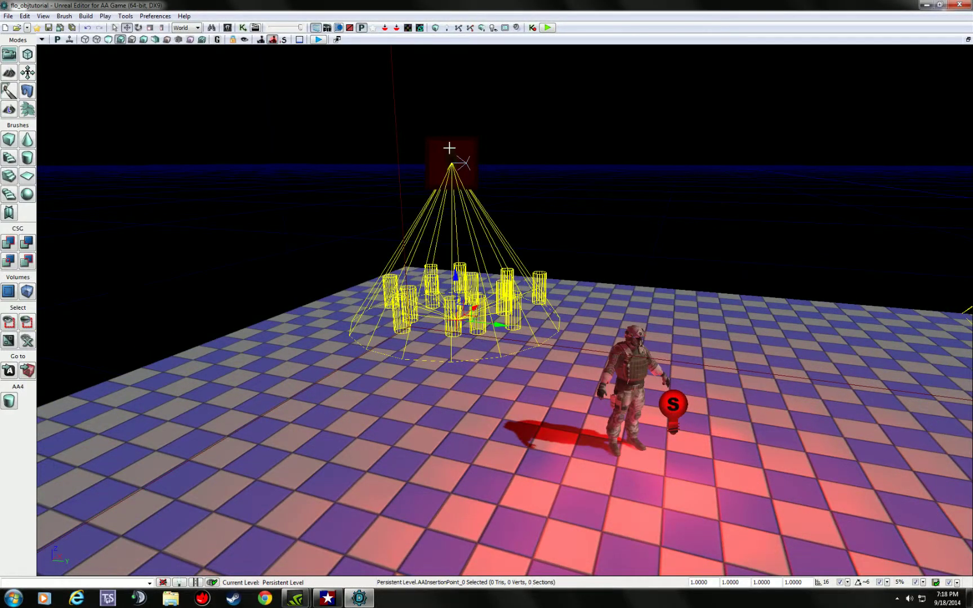
left_click_drag(449, 148, 549, 191)
left_click(302, 141)
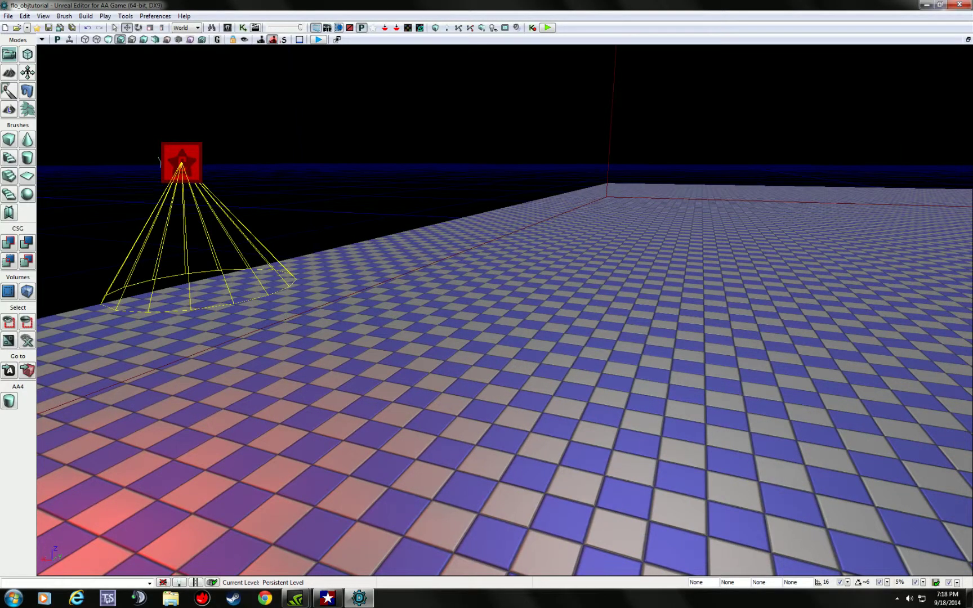
left_click(185, 144)
key("Delete")
Delete the blue insertion point with the yellow cylinders and the blue star marker beside it
left_click_drag(332, 233, 260, 187)
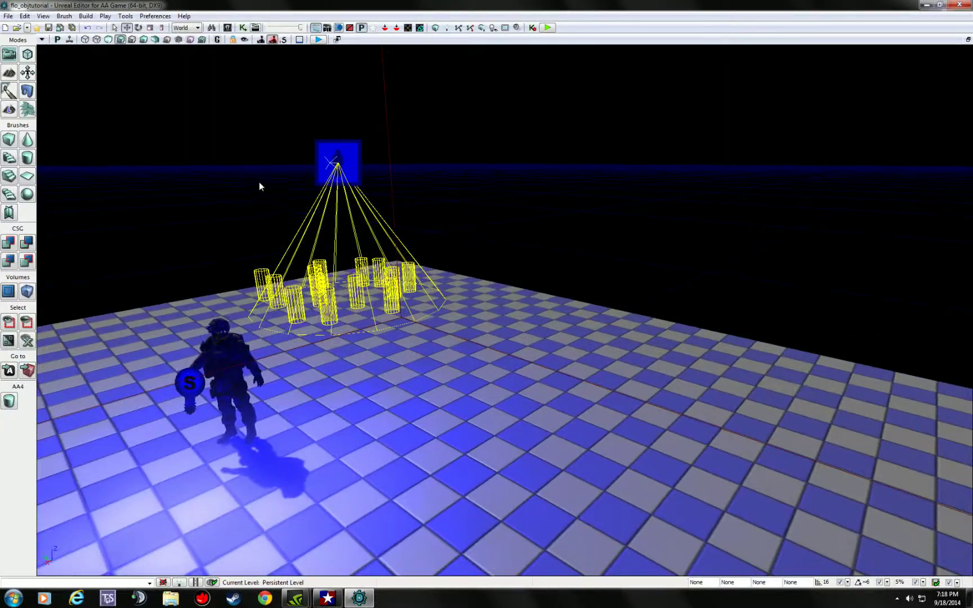
left_click(340, 155)
key("Delete")
left_click_drag(362, 165, 564, 152)
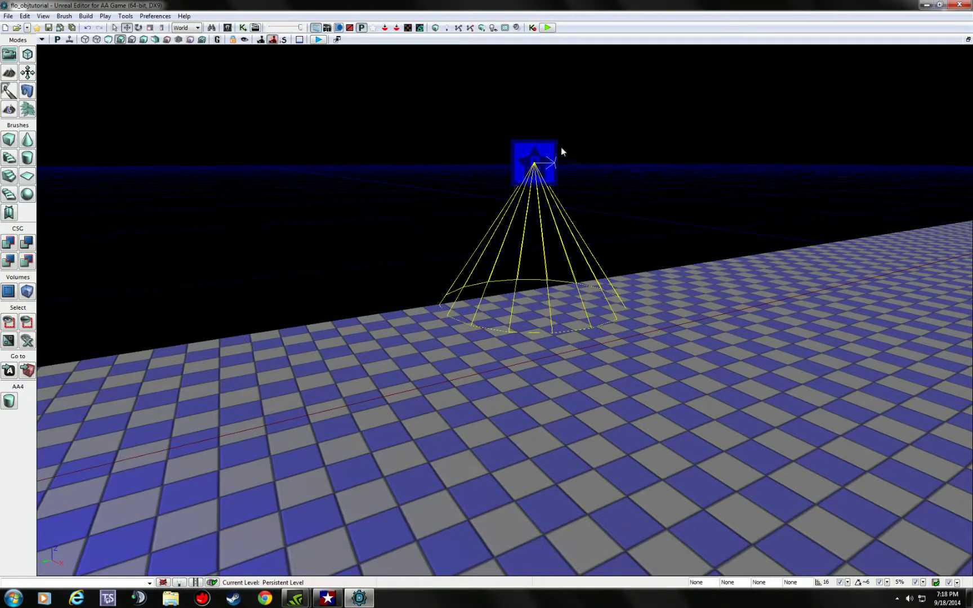
left_click(542, 149)
key("Delete")
Select the pylon in the middle of the checkered floor
left_click_drag(540, 211, 688, 279)
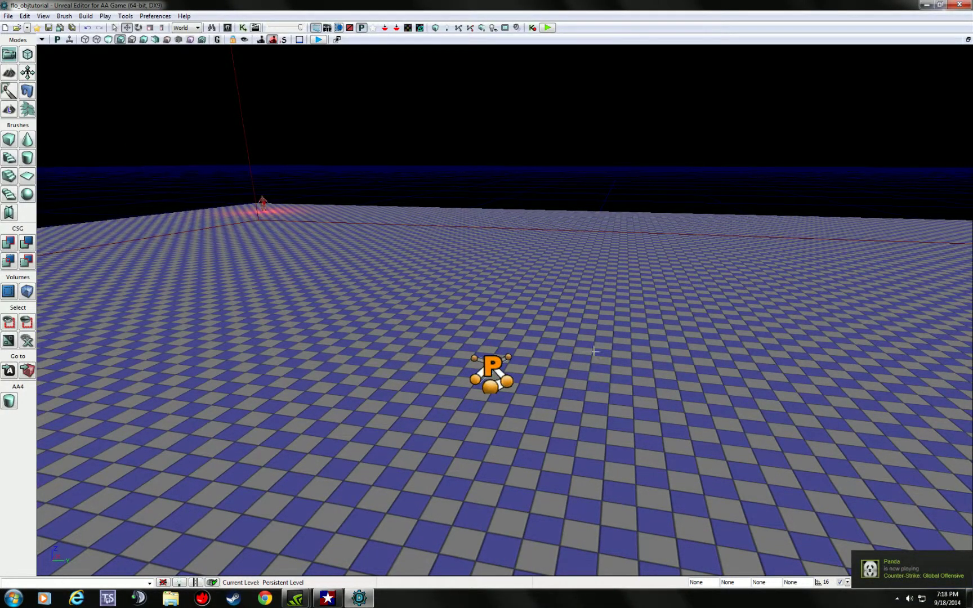
left_click_drag(594, 351, 574, 338)
left_click(569, 330)
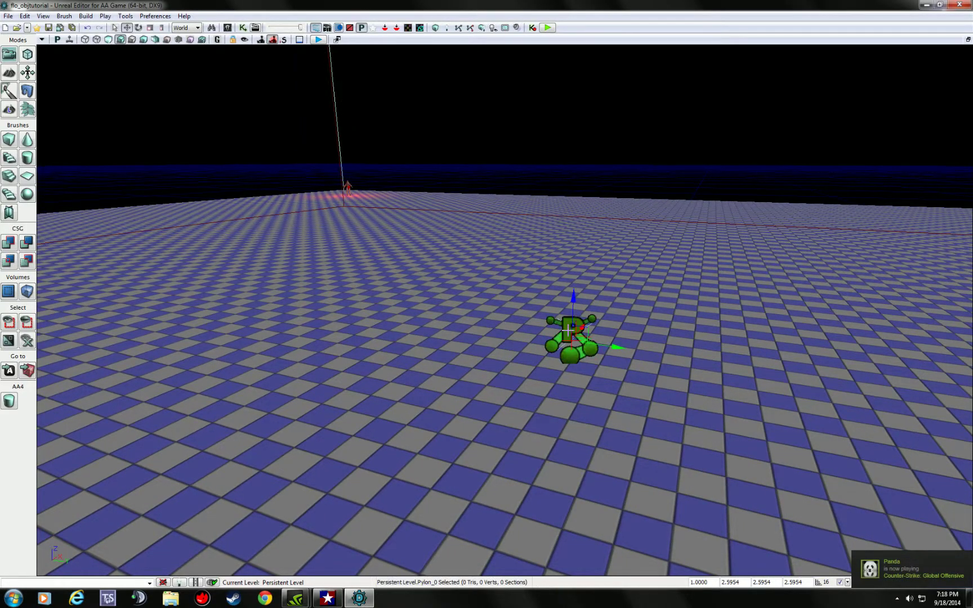
left_click_drag(771, 366, 803, 366)
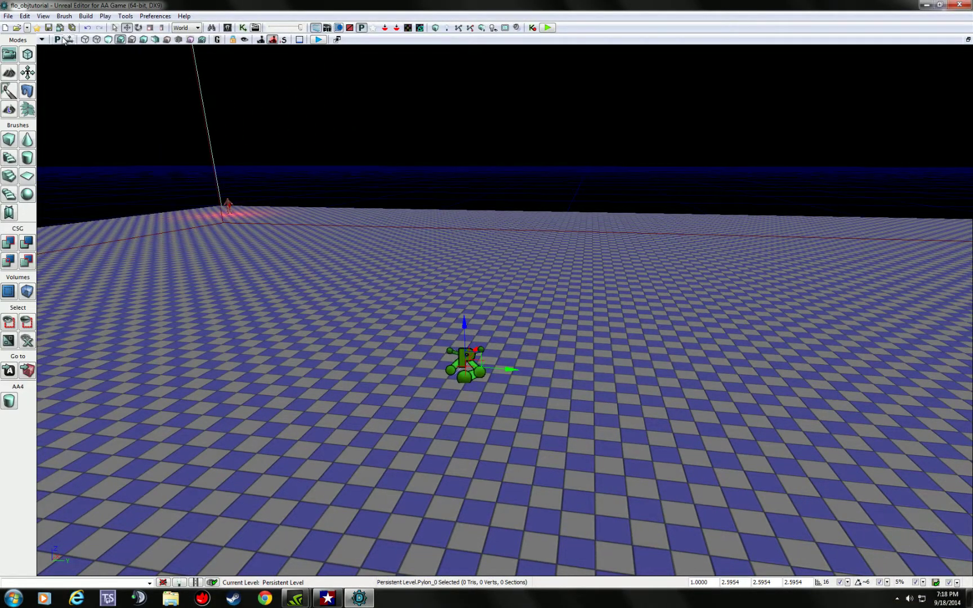
Inspect the pylon's Mesh Generation properties from the top view, including its Expansion Radius, and close the properties
left_click(58, 41)
scroll(428, 202, "down", 5)
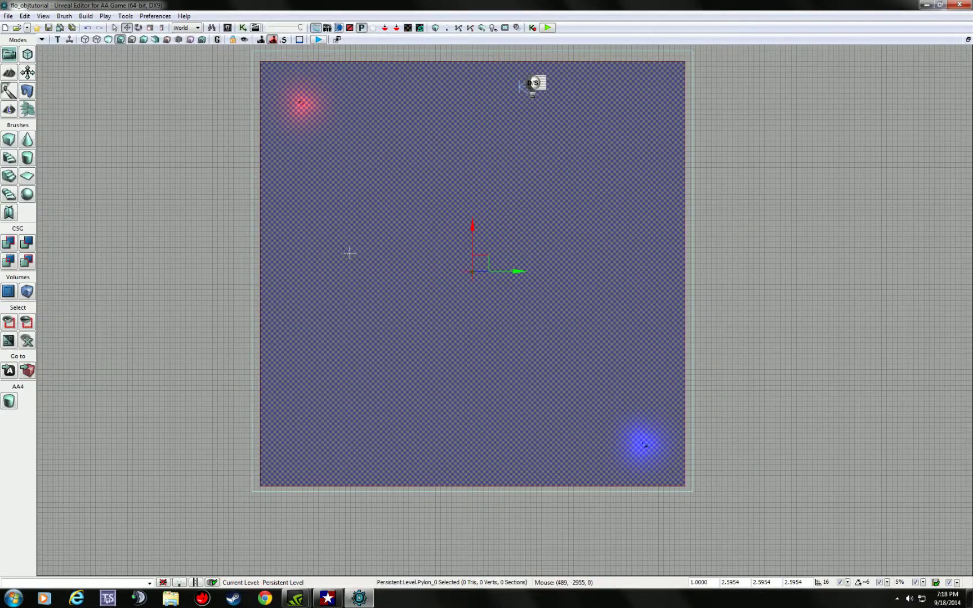
scroll(347, 252, "up", 4)
right_click_drag(348, 251, 346, 447)
scroll(348, 252, "up", 9)
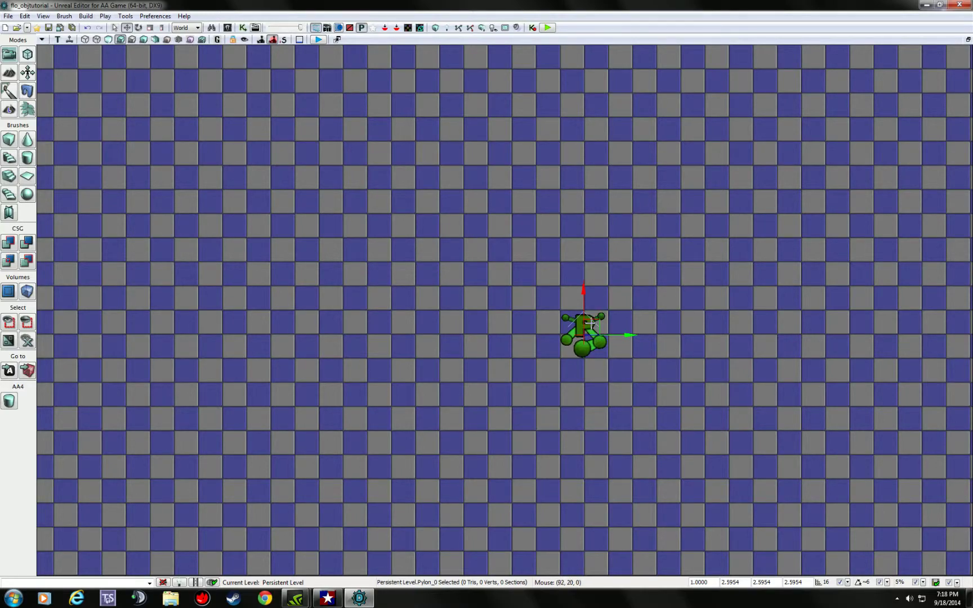
right_click_drag(591, 324, 592, 321)
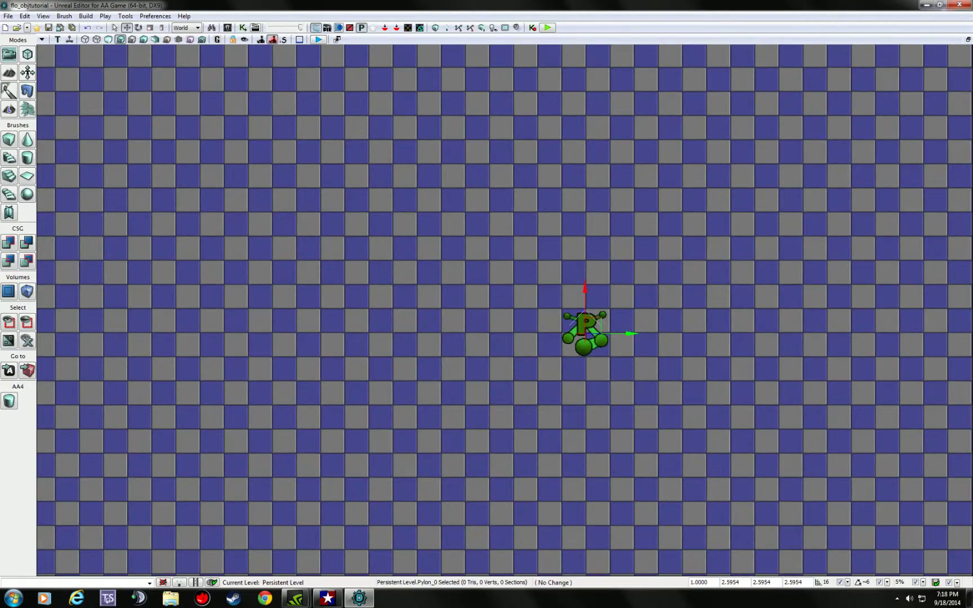
double_click(588, 324)
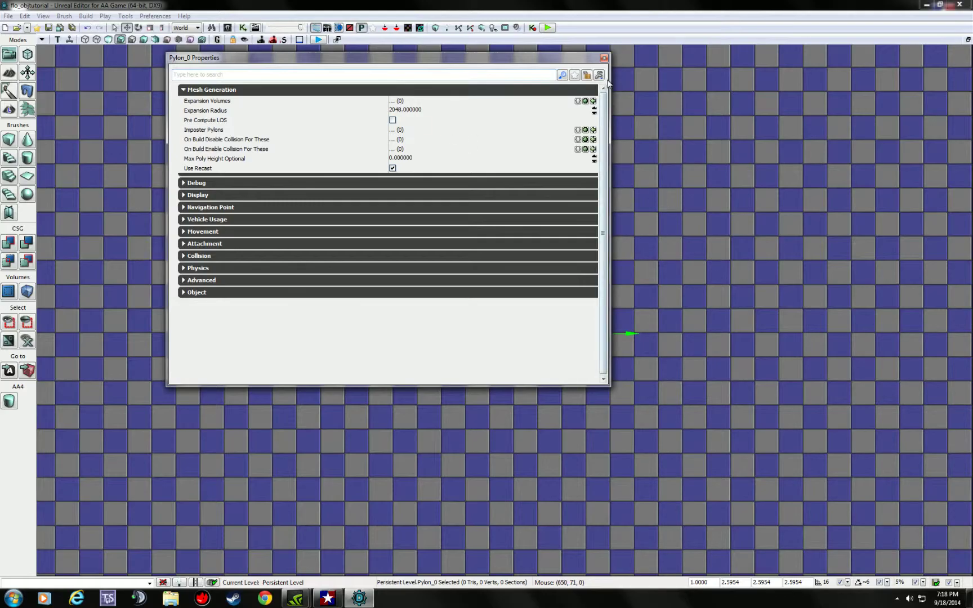
left_click(604, 57)
Examine the pylon's position relative to the whole floor and its edges in the top view
scroll(706, 275, "down", 6)
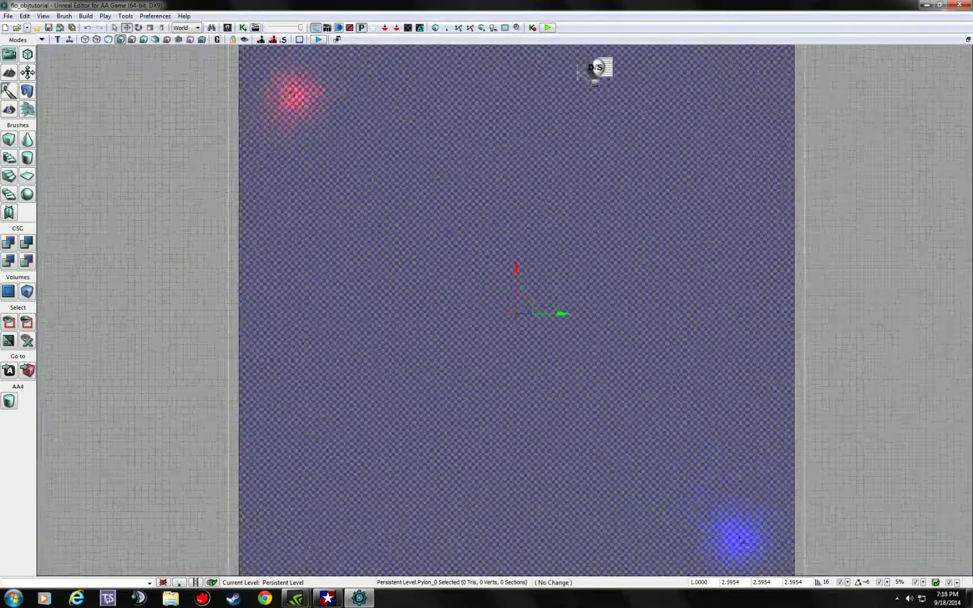
scroll(706, 275, "up", 3)
scroll(719, 286, "down", 3)
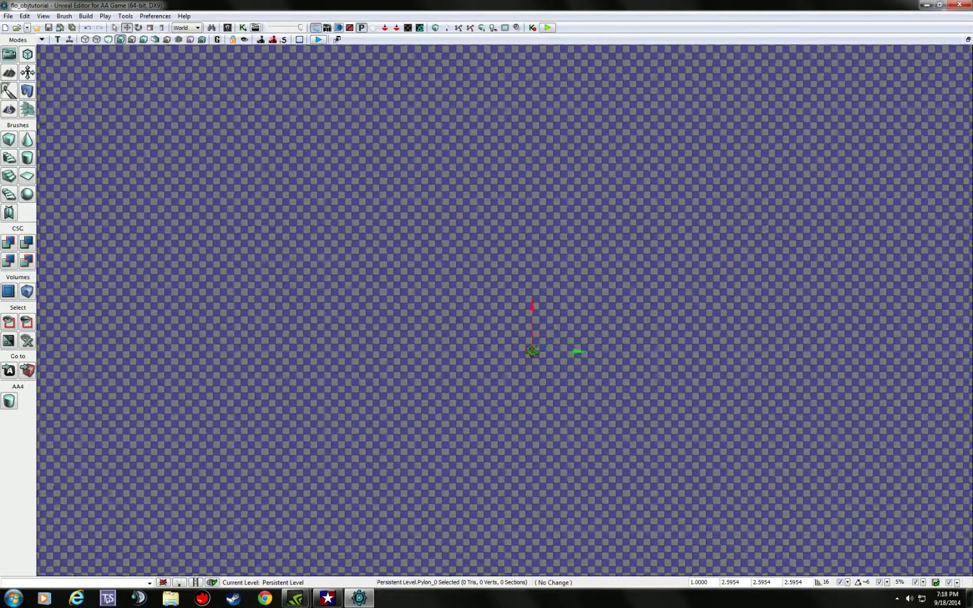
scroll(743, 333, "down", 3)
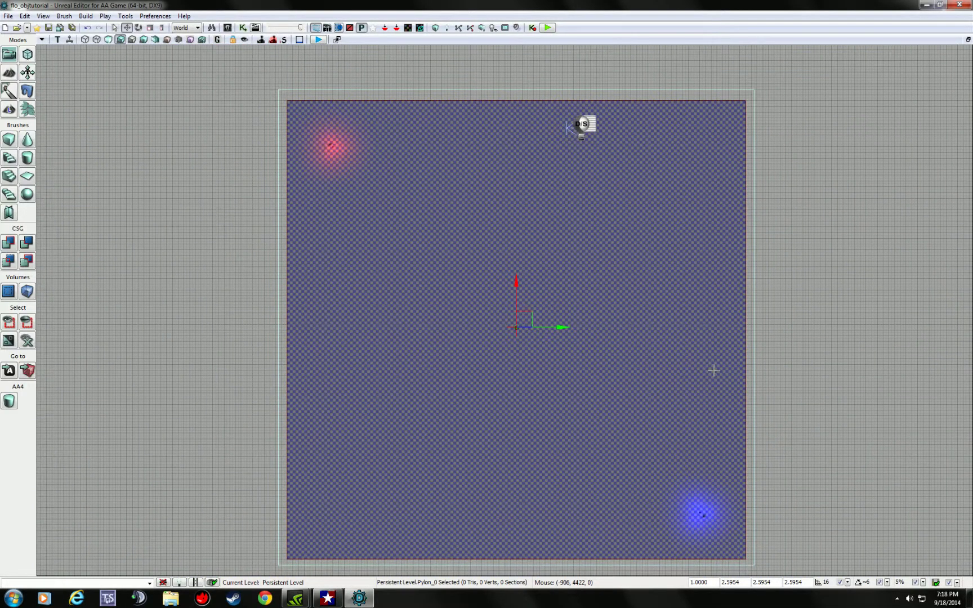
scroll(713, 369, "down", 1)
scroll(699, 360, "up", 3)
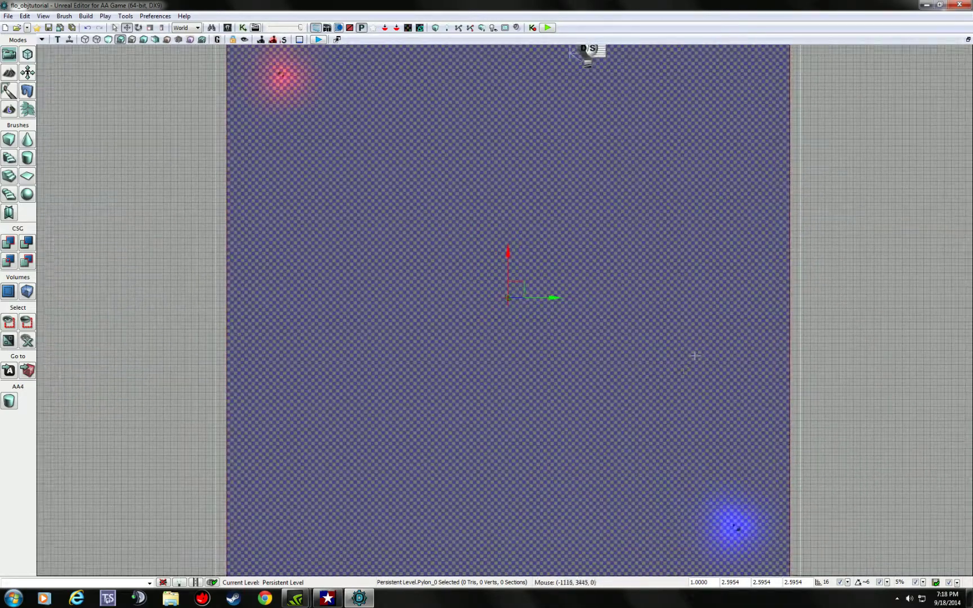
right_click_drag(610, 336, 604, 299)
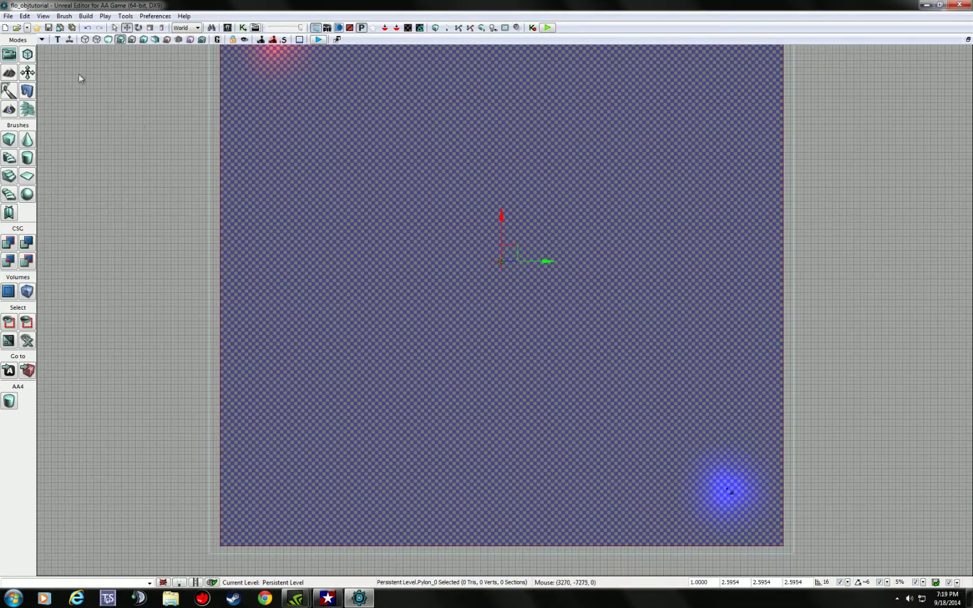
Return to the perspective view and deselect the pylon
right_click(57, 41)
left_click(83, 47)
left_click_drag(300, 198, 329, 203)
left_click(524, 308)
mouse_move(524, 308)
left_mouse_down()
mouse_move(509, 311)
mouse_move(533, 308)
left_mouse_up()
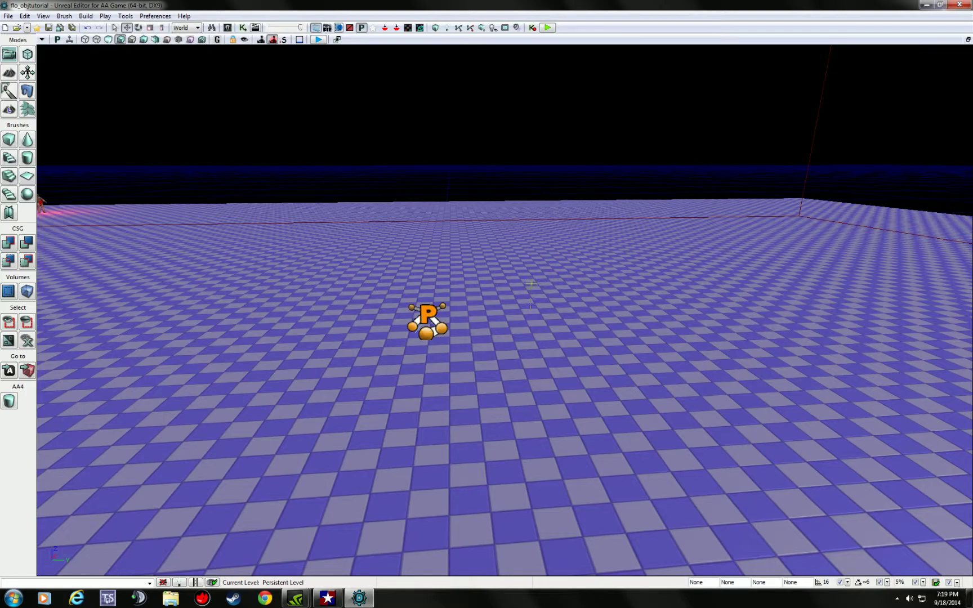
Display the navigation mesh overlay, inspect its coverage of the floor and its red borders, and hide it again
left_click_drag(531, 284, 518, 272)
left_click(743, 405)
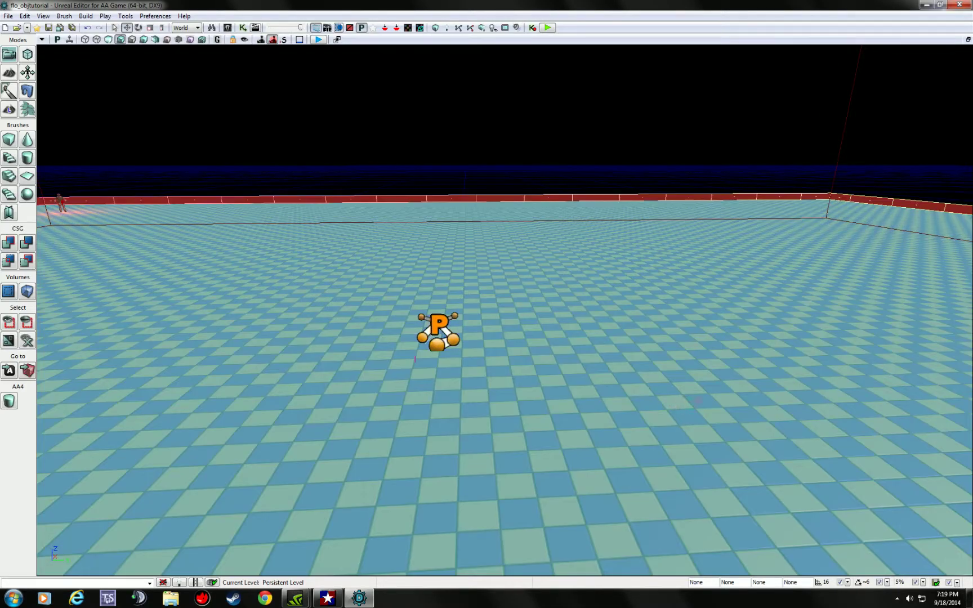
left_click_drag(743, 405, 703, 249)
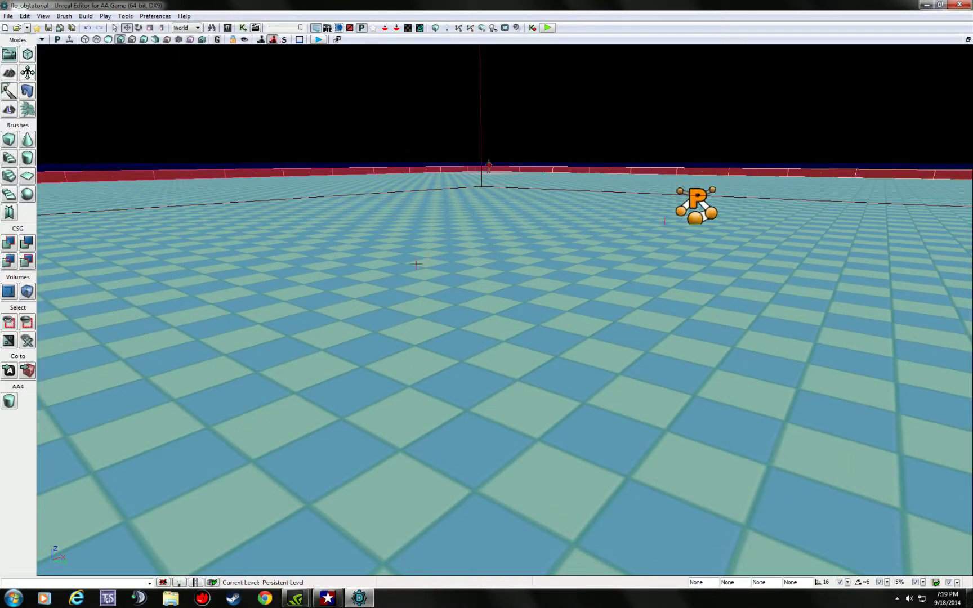
mouse_move(484, 306)
left_mouse_down()
mouse_move(428, 318)
mouse_move(482, 322)
left_mouse_up()
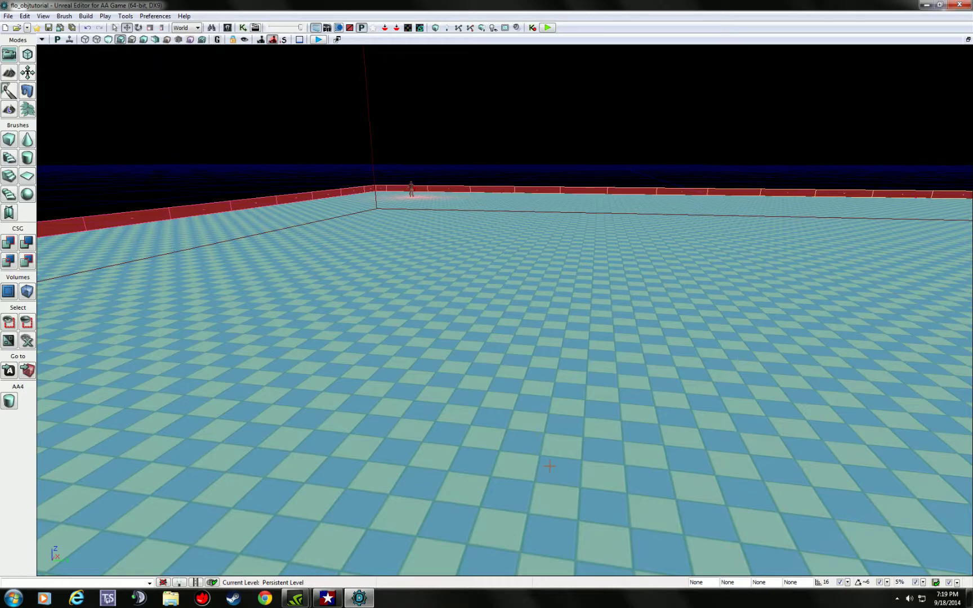
left_click_drag(545, 432, 709, 384)
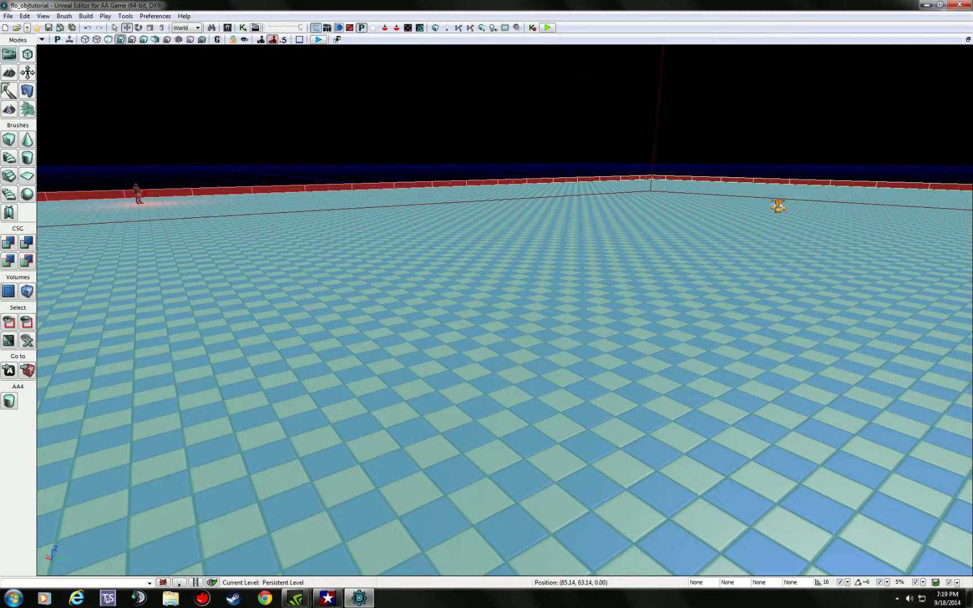
left_click_drag(643, 408, 562, 387)
left_click(562, 387)
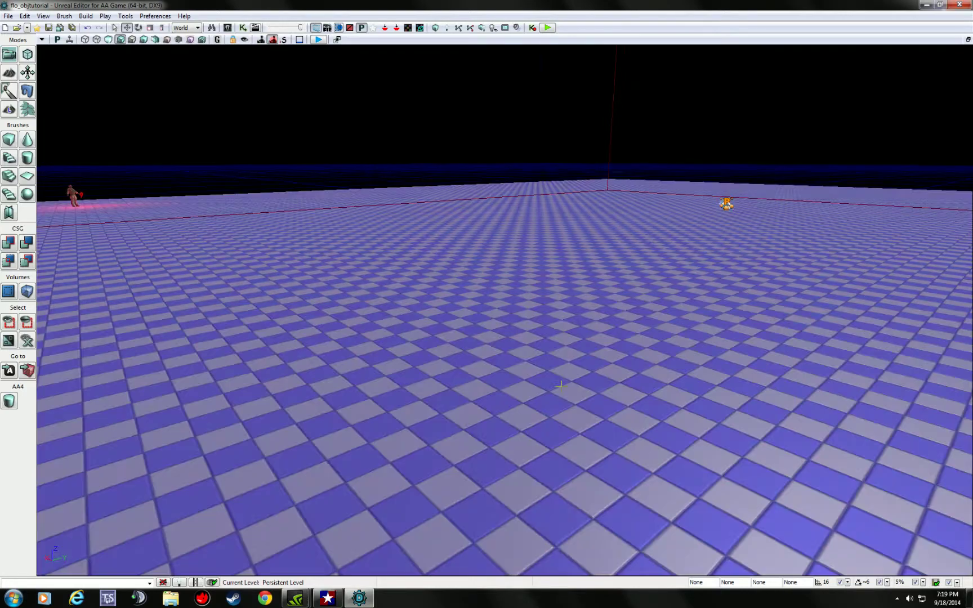
Open the FLO_OperationCSAR map without saving changes to flo_objtutorial, and close the map check report
left_click(8, 16)
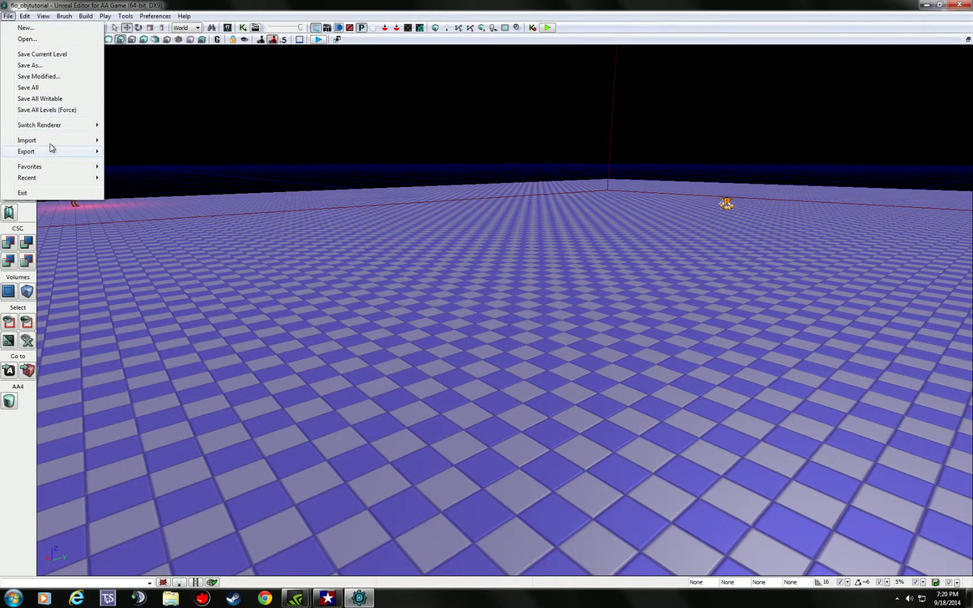
left_click(26, 39)
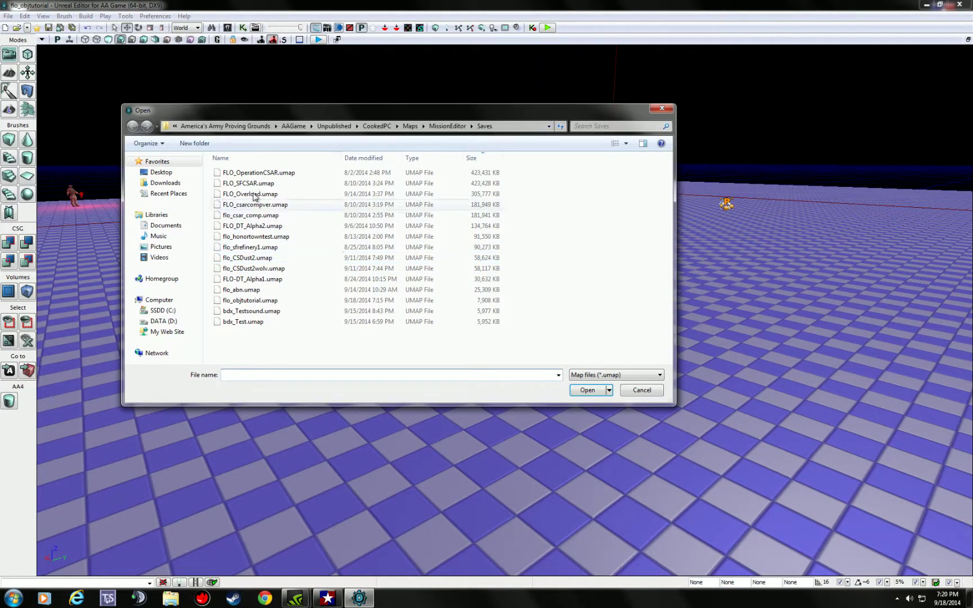
double_click(268, 175)
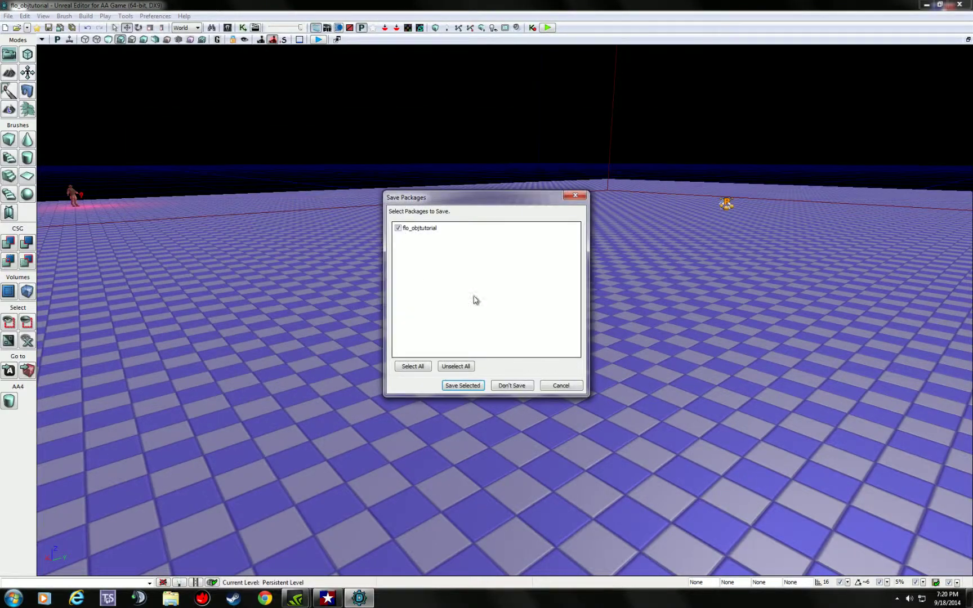
left_click(522, 385)
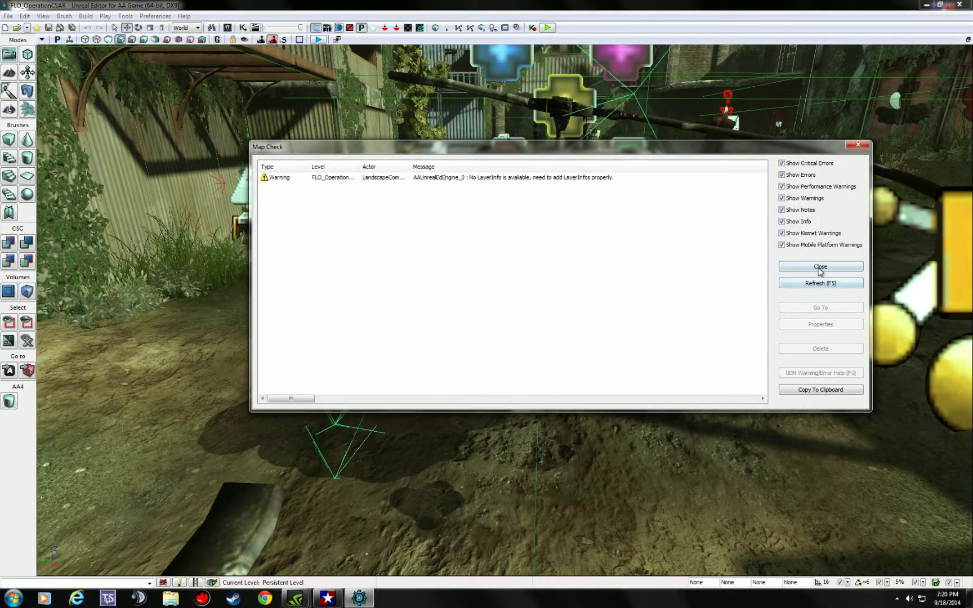
left_click(820, 267)
Display the navigation mesh overlay, inspect its coverage across the ground, rooftops and alleys, and hide it again
right_click_drag(771, 293, 574, 342)
key("p")
left_click_drag(733, 389, 732, 365)
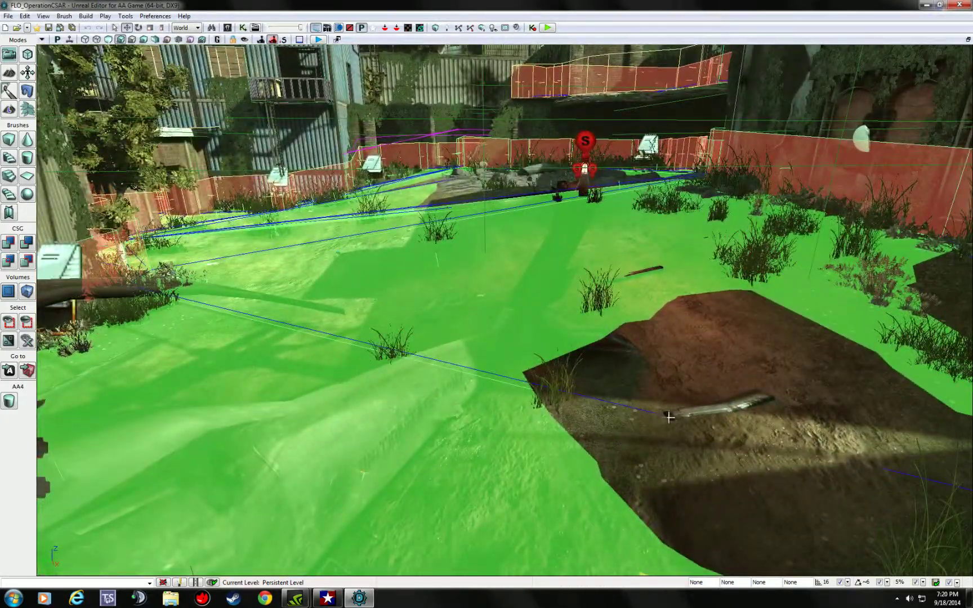
left_click_drag(665, 412, 656, 354)
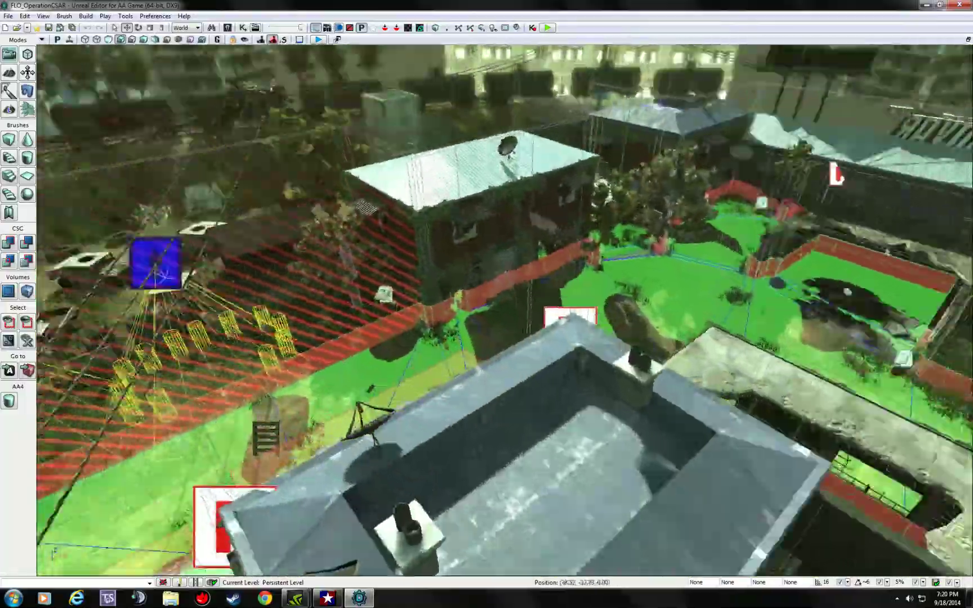
right_click_drag(315, 136, 240, 142)
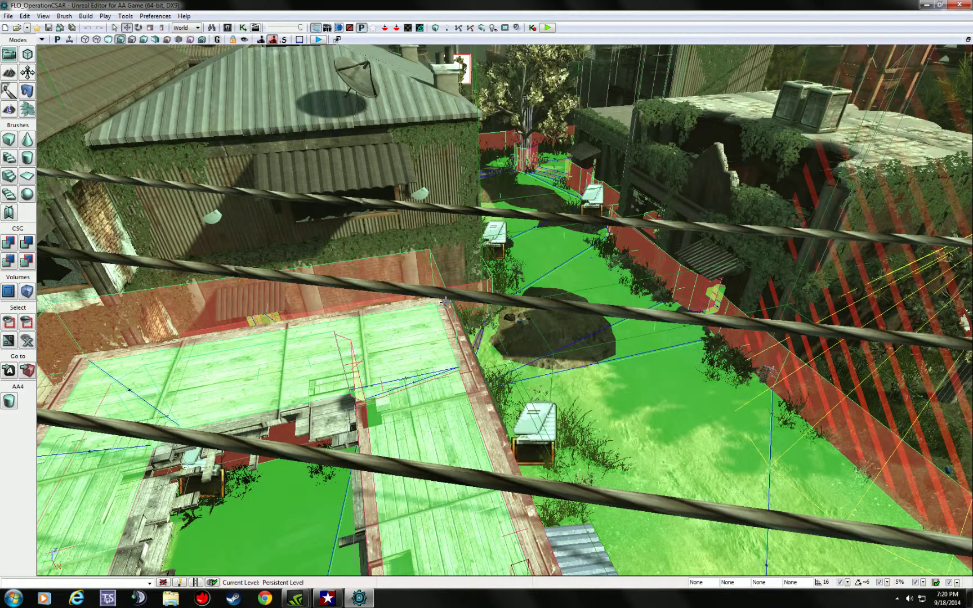
key("p")
Reopen the flo_objtutorial map from the Saves folder
left_click(8, 15)
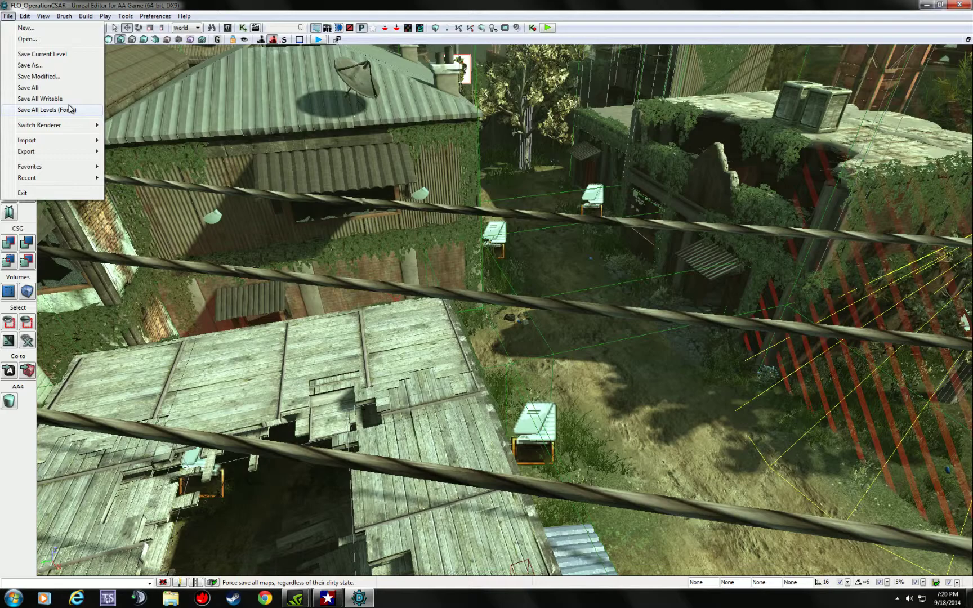
mouse_move(47, 179)
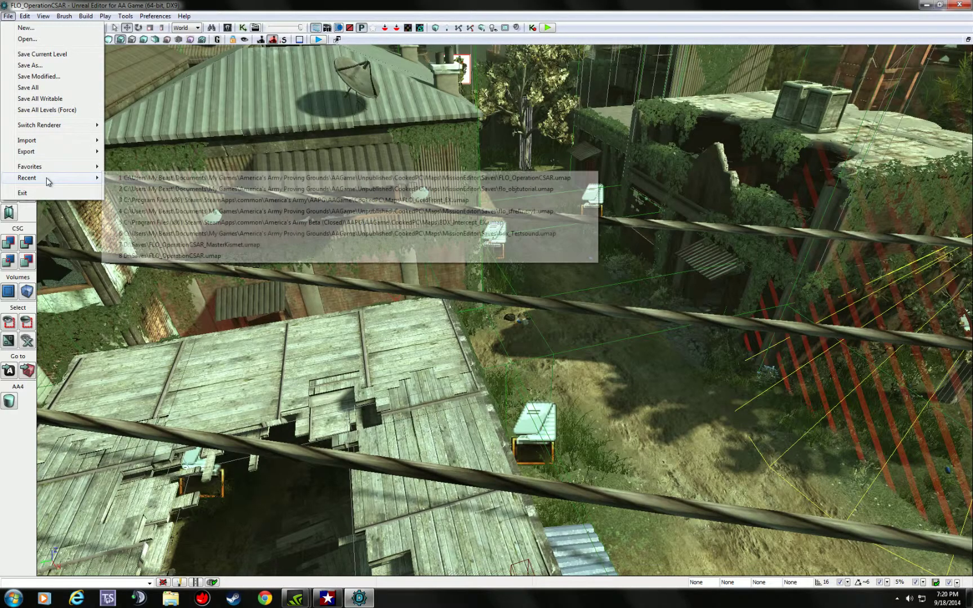
left_click(30, 41)
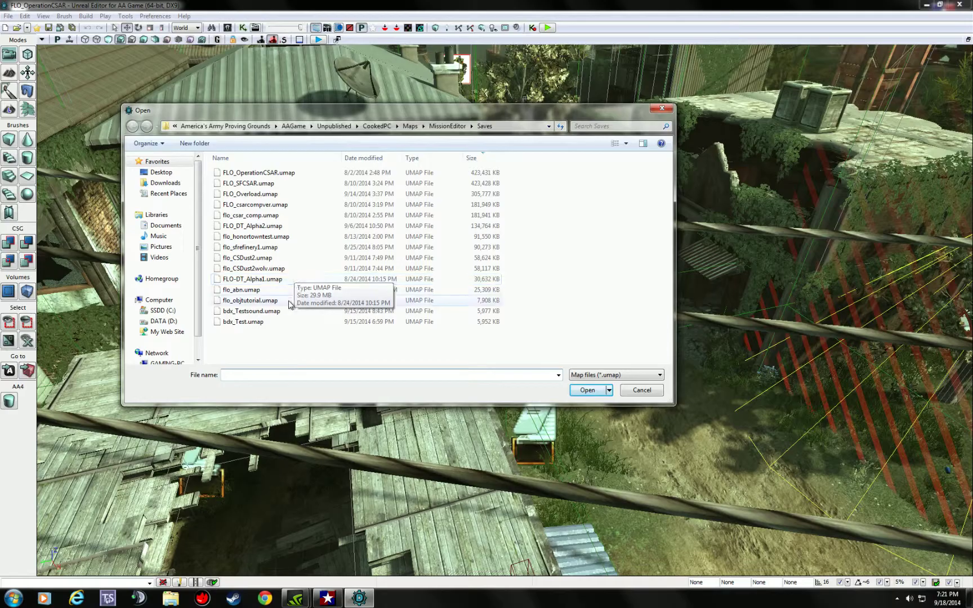
double_click(251, 300)
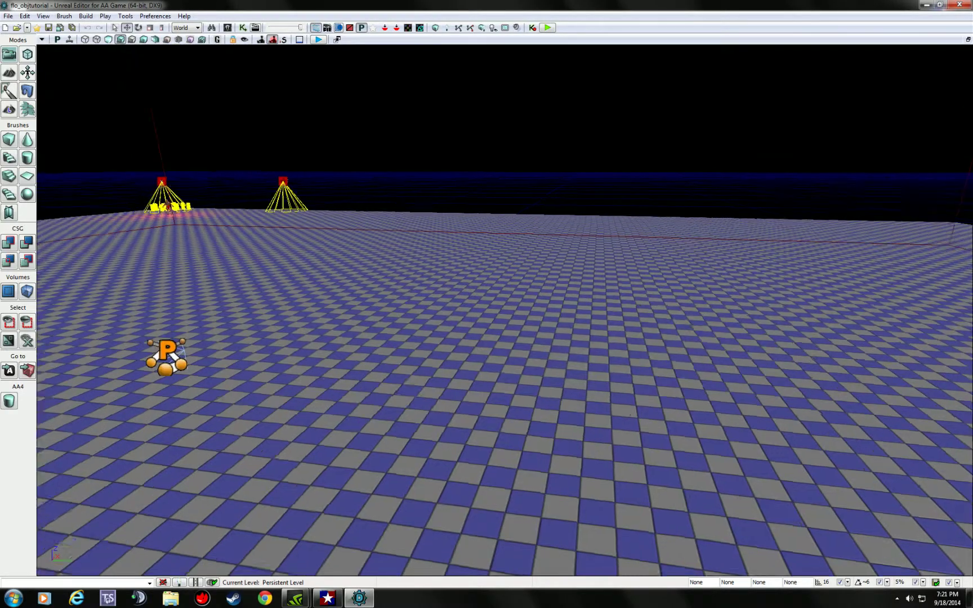
Delete the insertion point and the star marker near the red-lit soldier
mouse_move(612, 353)
left_mouse_down()
mouse_move(636, 349)
mouse_move(614, 338)
mouse_move(619, 321)
mouse_move(611, 353)
left_mouse_up()
left_click(451, 238)
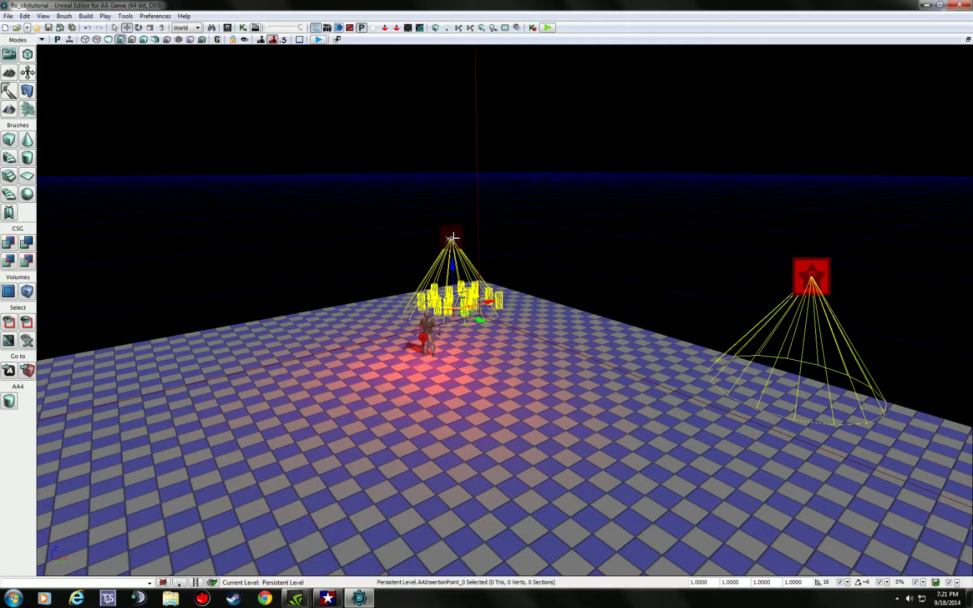
key("Delete")
left_click(805, 281)
key("Delete")
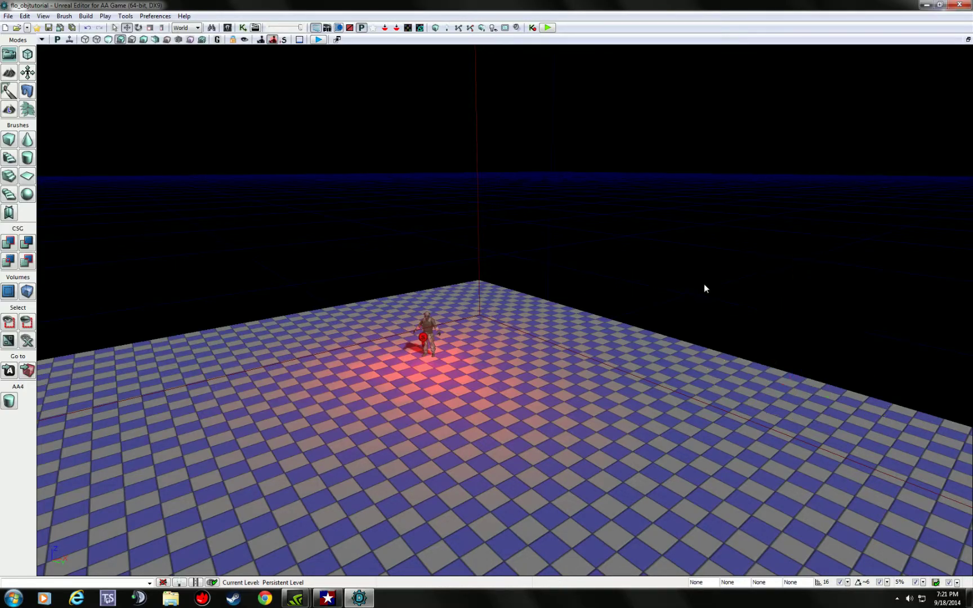
Delete the insertion point and the star marker near the blue-lit soldier at the opposite corner
left_click_drag(704, 285, 867, 247)
left_click_drag(608, 254, 599, 172)
left_click(583, 253)
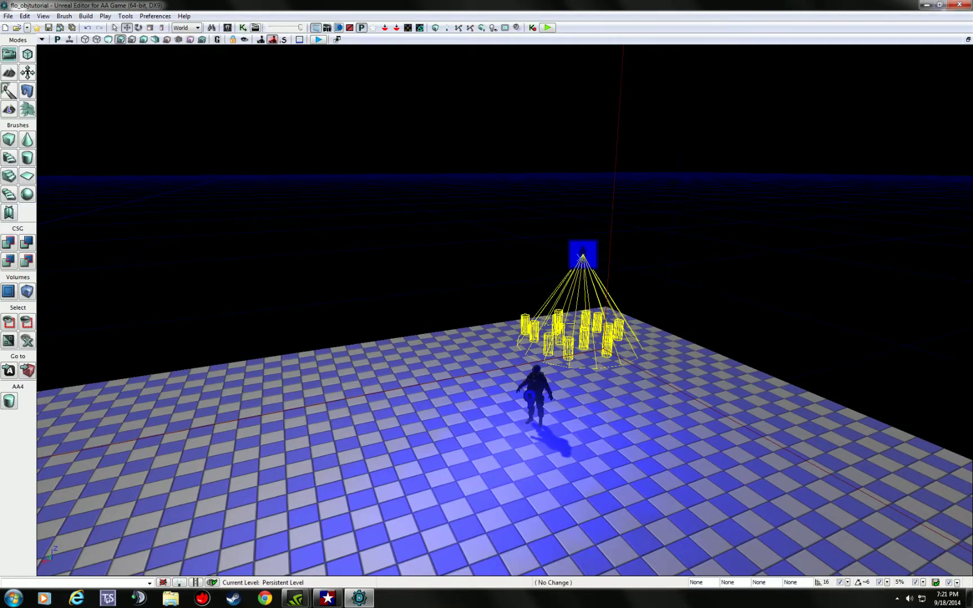
key("Delete")
left_click_drag(741, 292, 772, 342)
left_click(856, 299)
key("Delete")
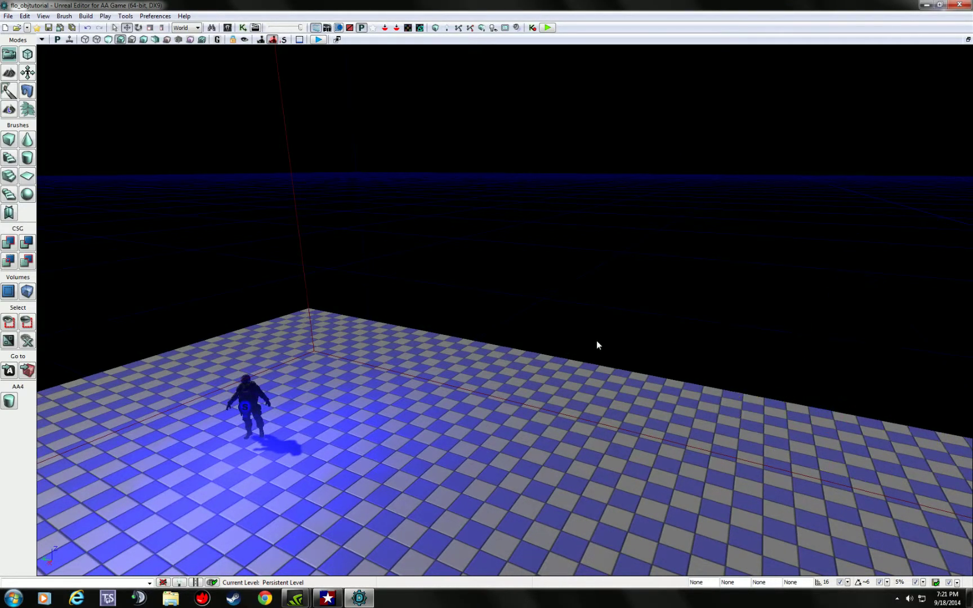
Select the AAInsertionPoint actor class in the Content Browser and minimize the browser
left_click_drag(598, 342, 704, 270)
left_click_drag(555, 484, 602, 401)
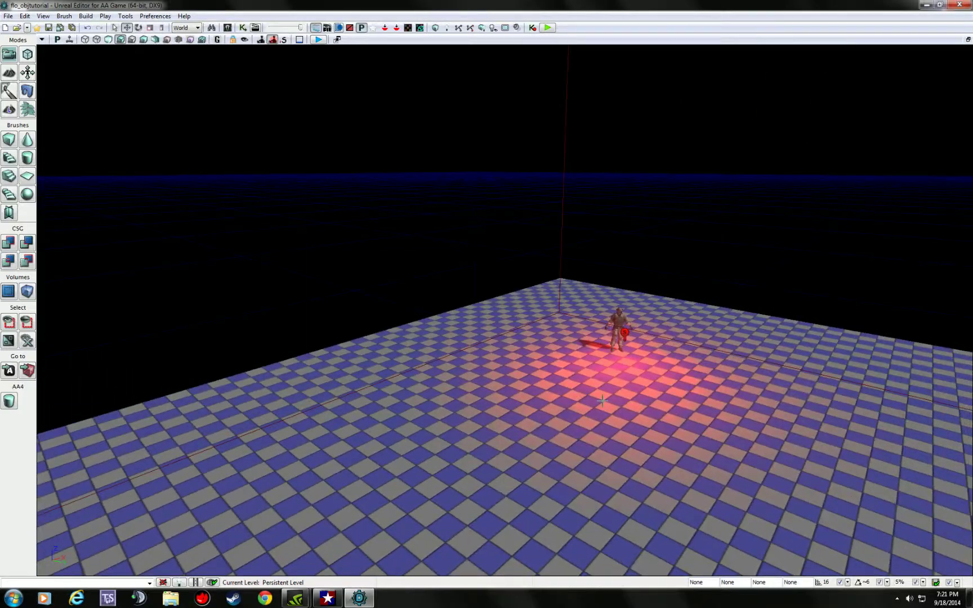
left_click(227, 27)
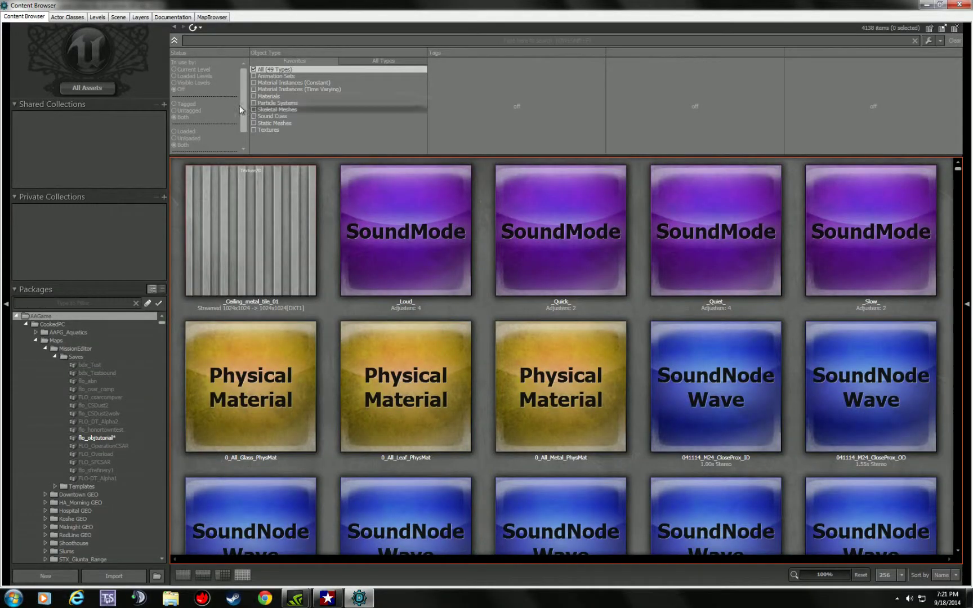
left_click(68, 18)
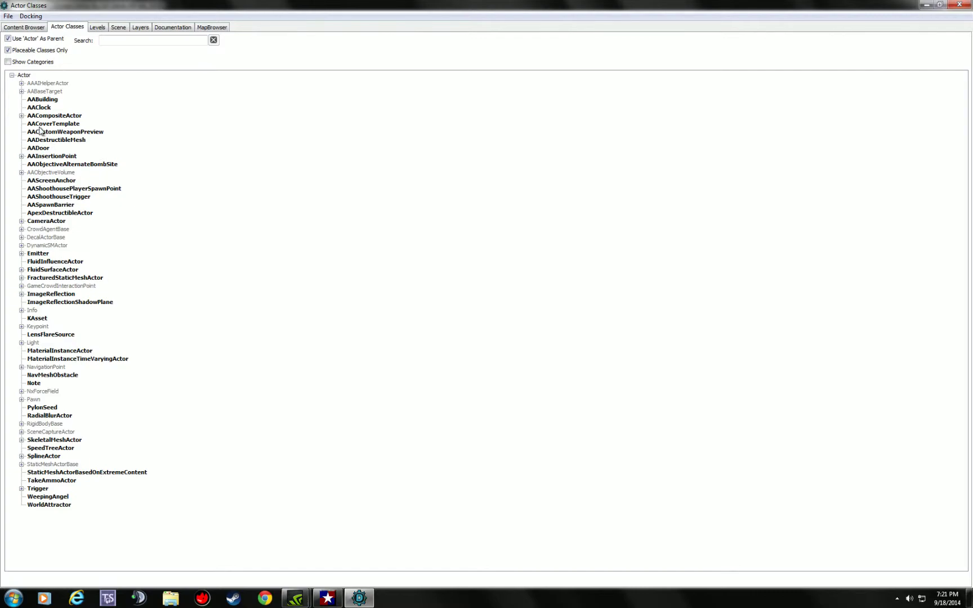
left_click(21, 156)
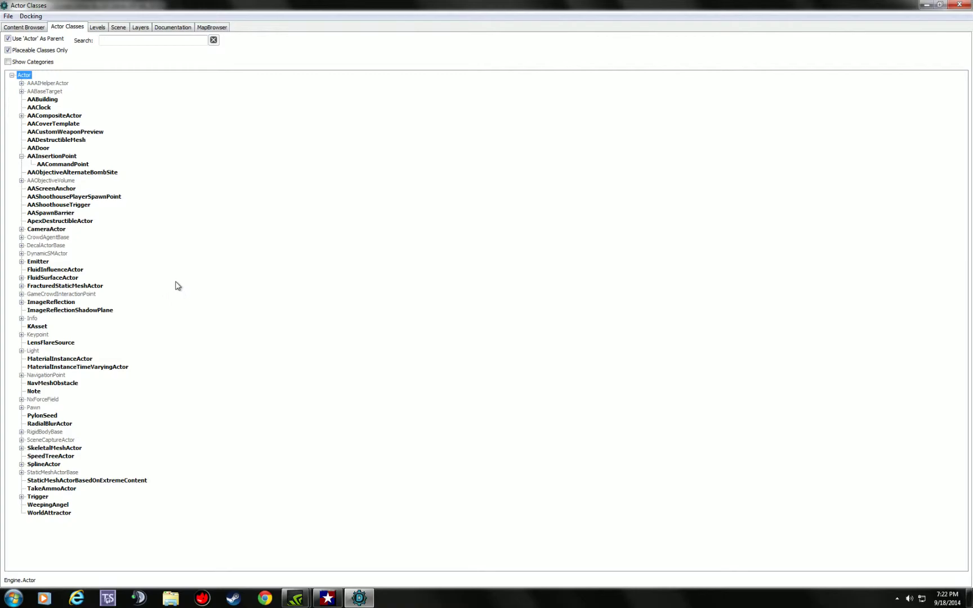
left_click(52, 156)
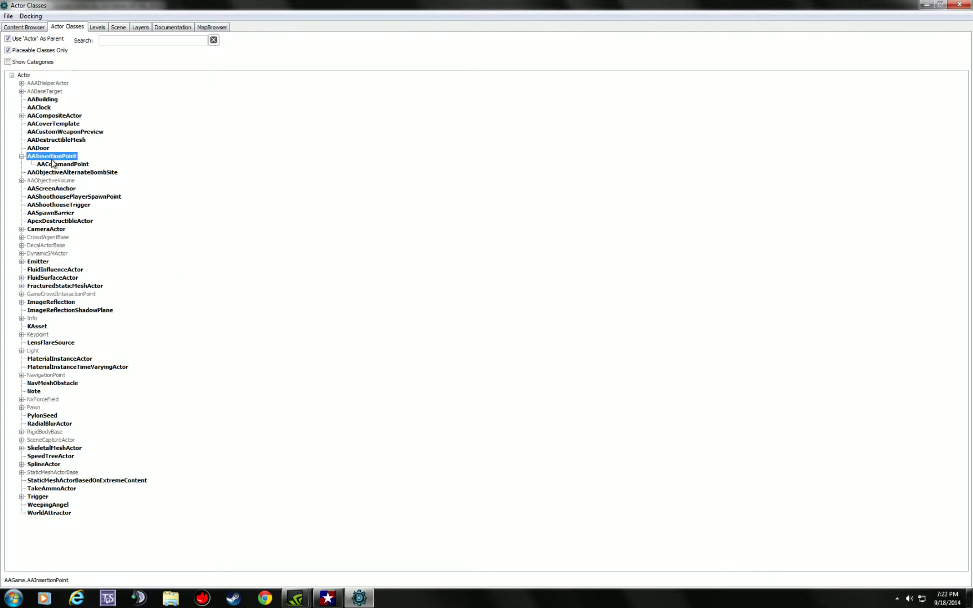
left_click(927, 5)
Add an AAInsertionPoint on the floor in the corner behind the red-lit soldier
left_click_drag(549, 360, 549, 315)
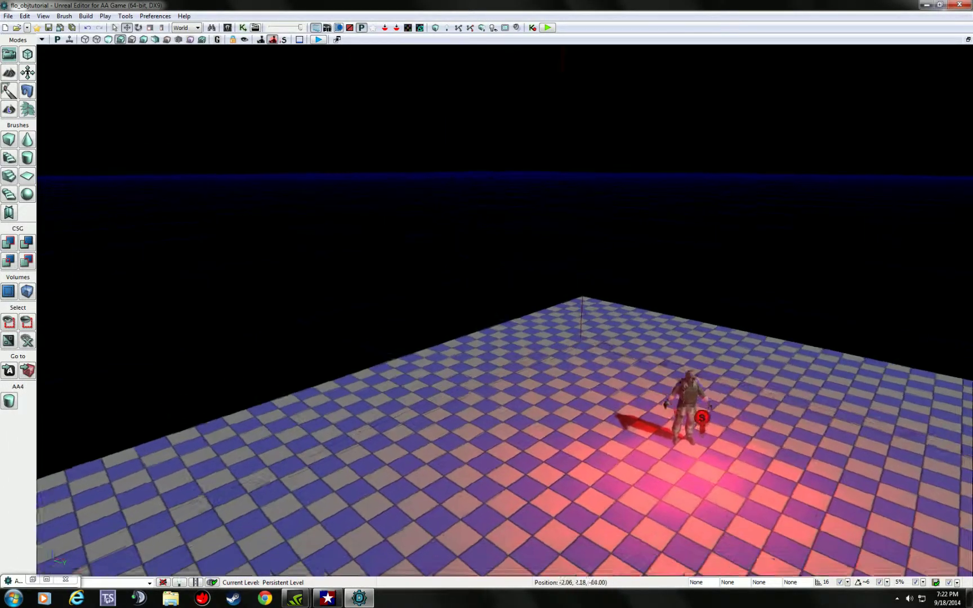
right_click_drag(549, 360, 549, 411)
left_click_drag(549, 360, 569, 310)
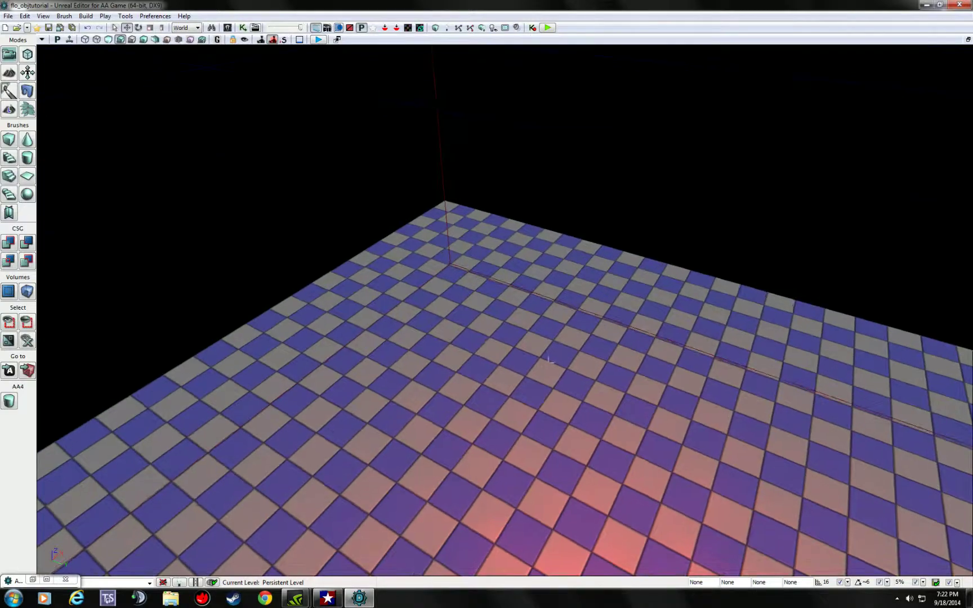
right_click(467, 321)
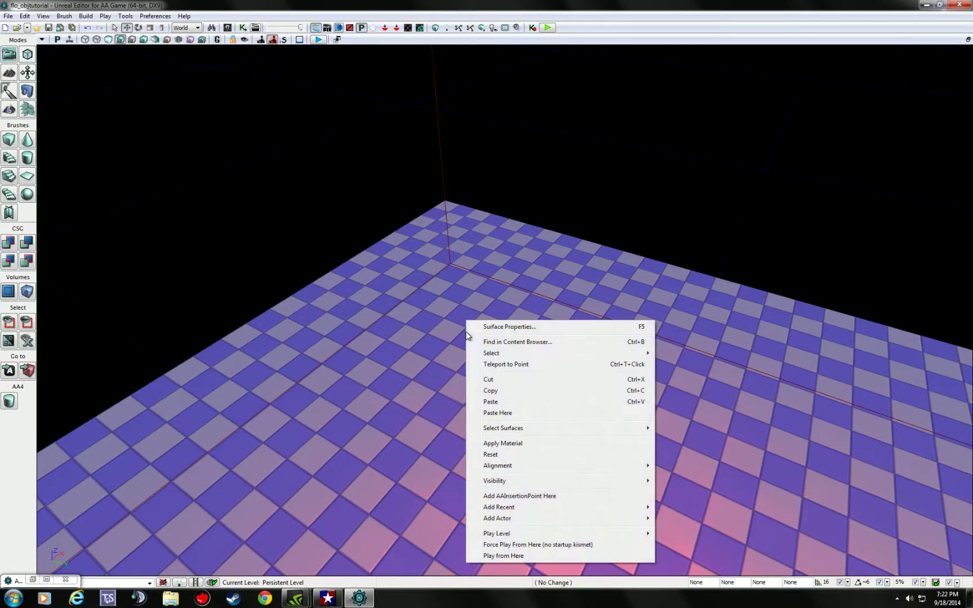
left_click(535, 496)
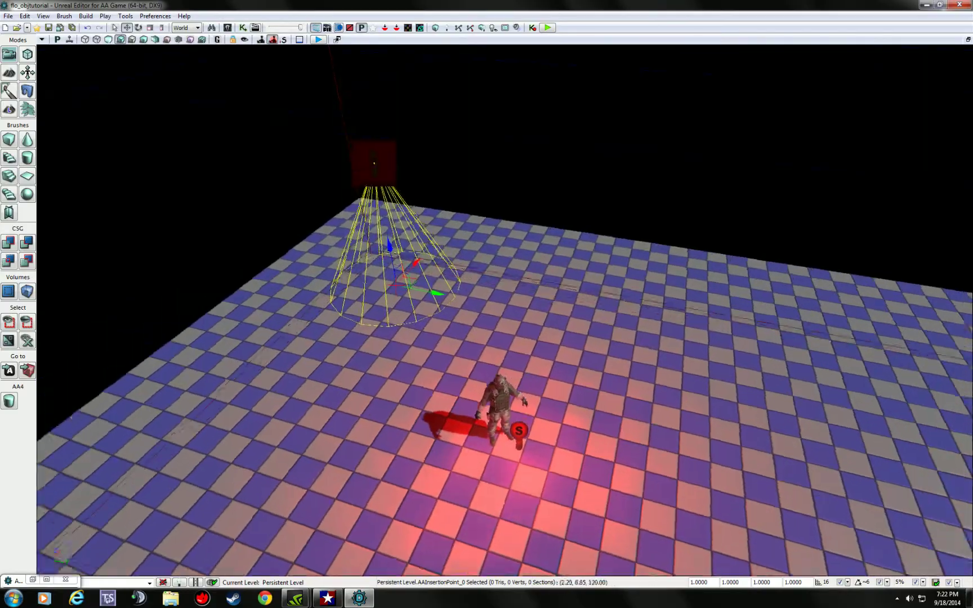
Add a second AAInsertionPoint on the floor in the corner behind the blue-lit soldier
left_click_drag(504, 338, 592, 203)
left_click_drag(526, 274, 538, 188)
right_click(526, 274)
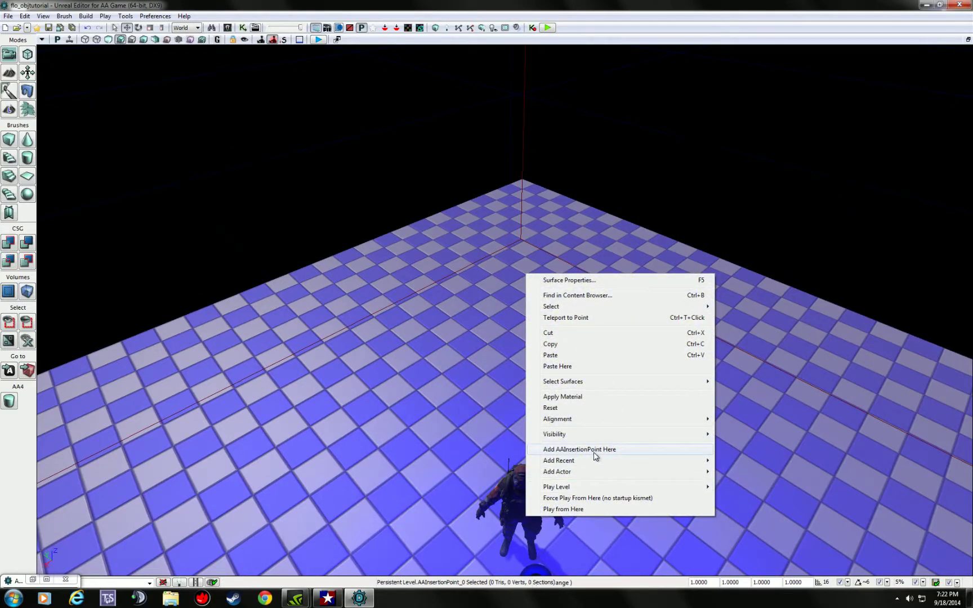
left_click(594, 449)
Set the Team Index of the insertion point behind the blue-lit soldier to 1 in its properties
left_click_drag(589, 388, 605, 401)
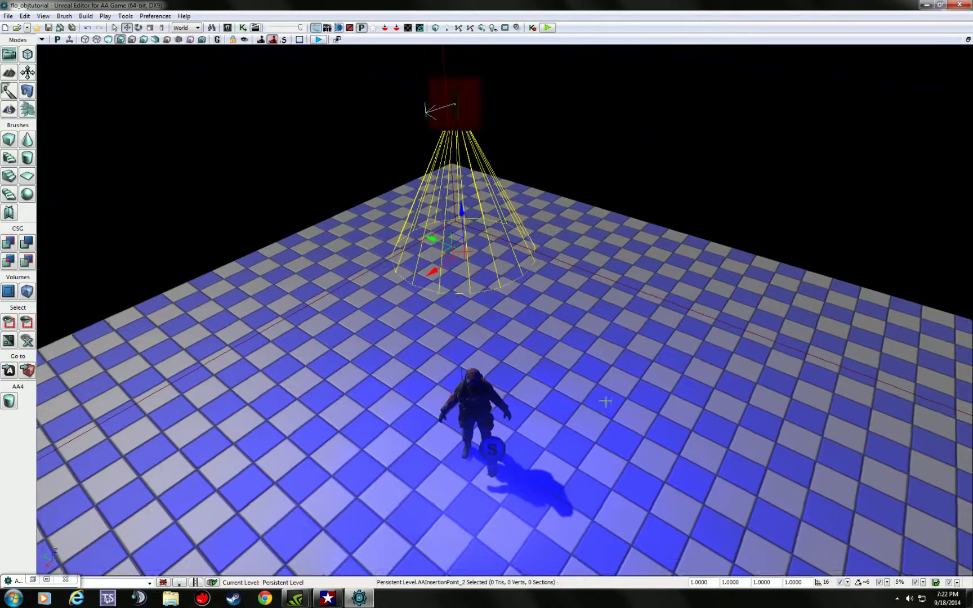
double_click(469, 100)
left_click_drag(697, 282, 658, 300)
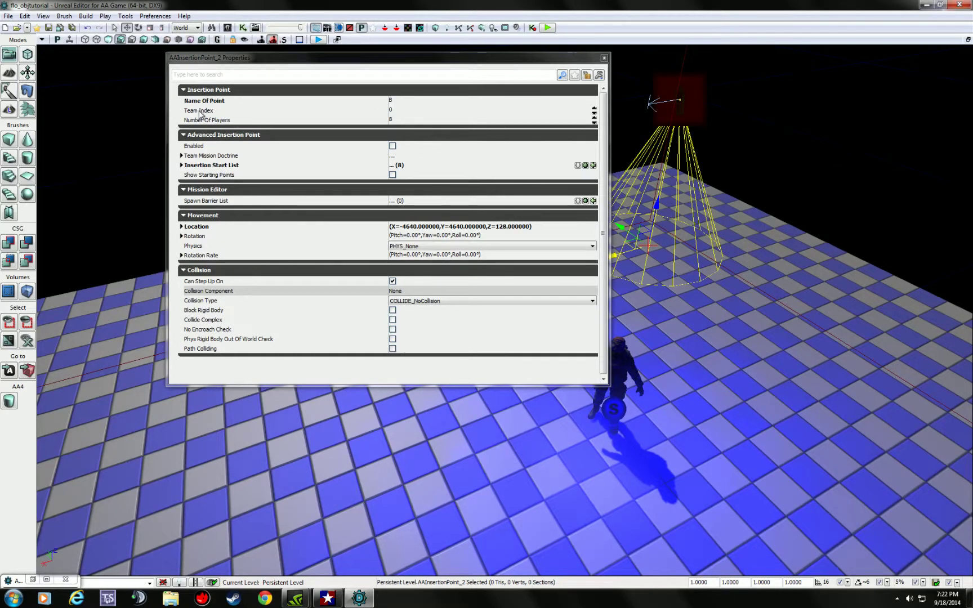
left_click(399, 111)
type("1")
key("Return")
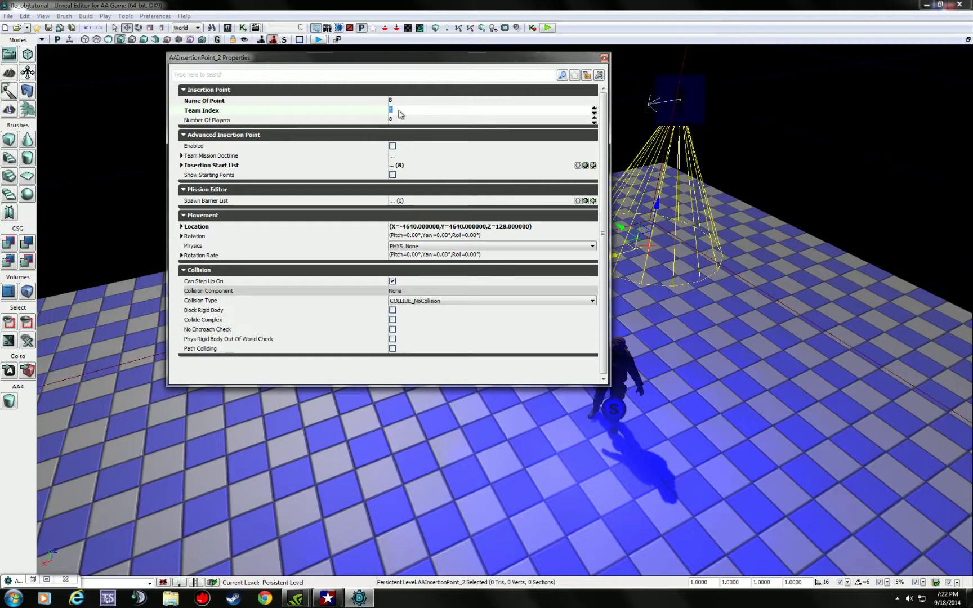
Select the insertion point behind the red-lit soldier and set its Number of Players to 13
right_click_drag(732, 313, 729, 298)
right_click_drag(764, 341, 816, 388)
right_click_drag(732, 355, 819, 369)
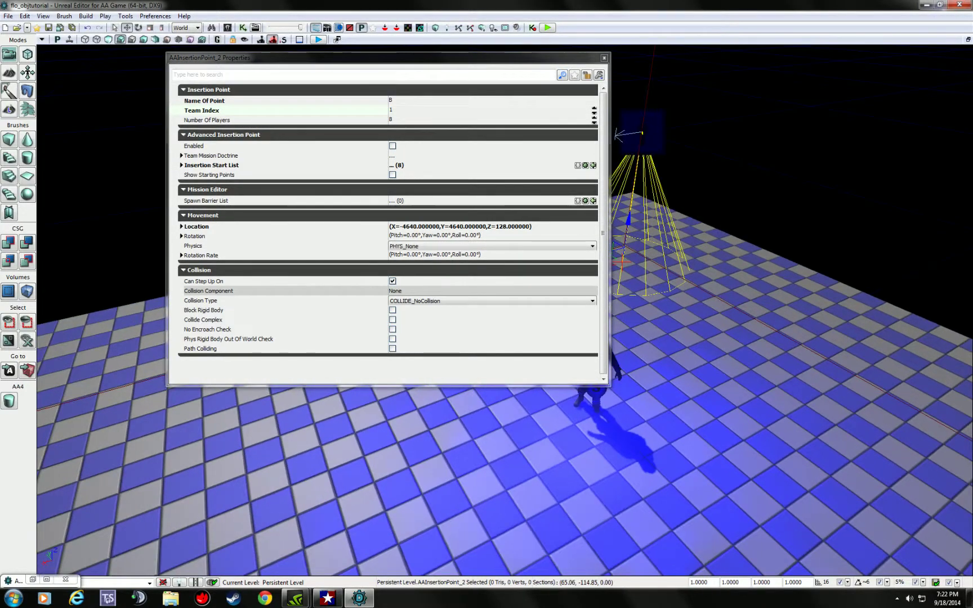
left_click_drag(823, 201, 460, 231)
left_click(689, 121)
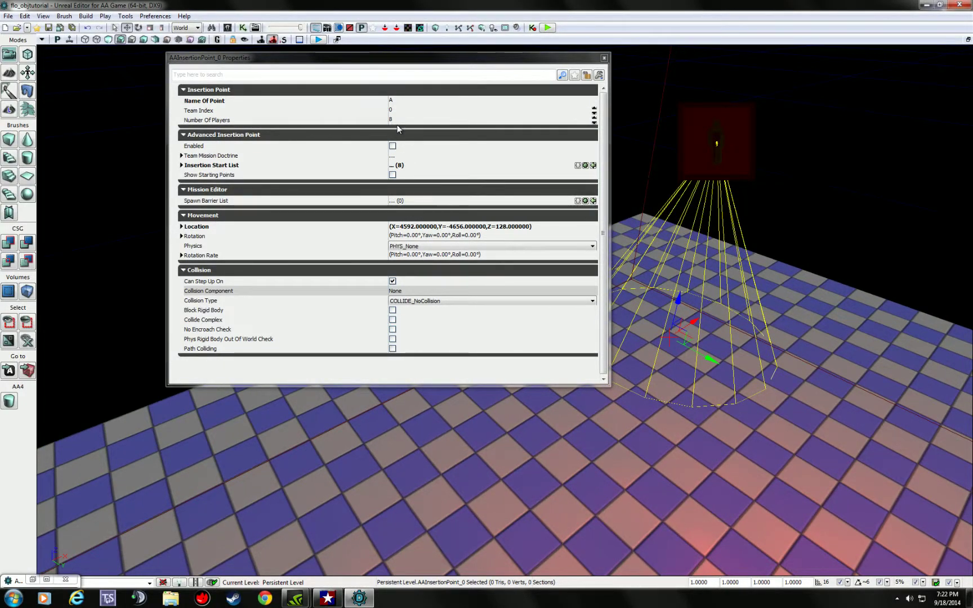
mouse_move(213, 122)
left_click(423, 120)
type("1")
key("BackSpace")
key("BackSpace")
key("BackSpace")
type("13")
key("Return")
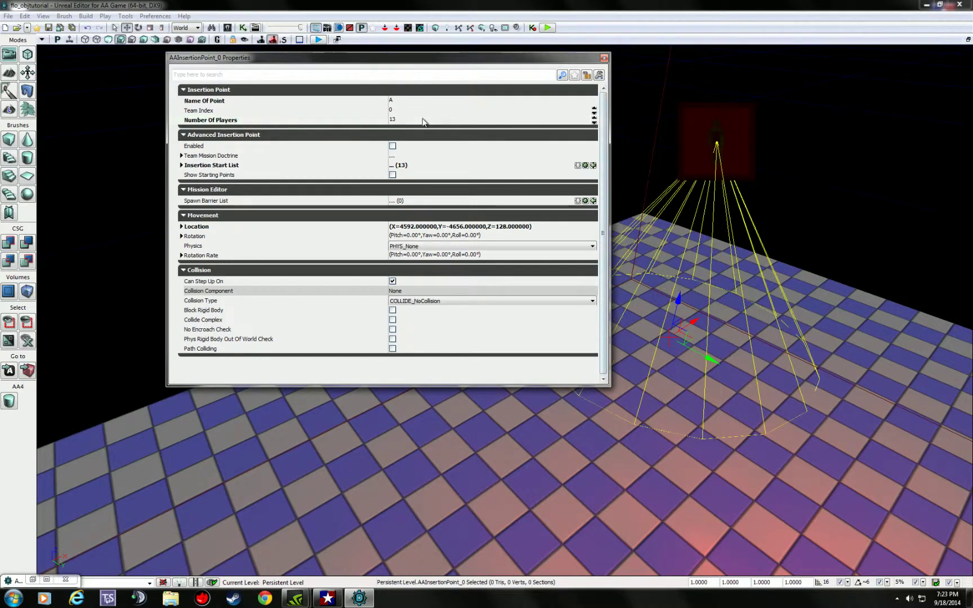
Enable the red team's insertion point and turn on Show Starting Points for it
left_click(393, 146)
right_click_drag(704, 338, 658, 338)
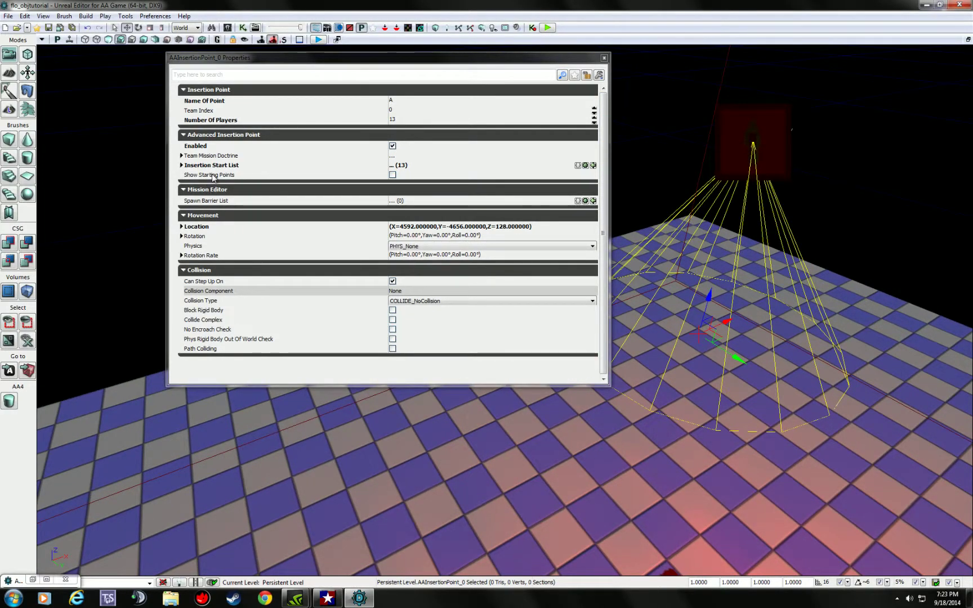
left_click(393, 175)
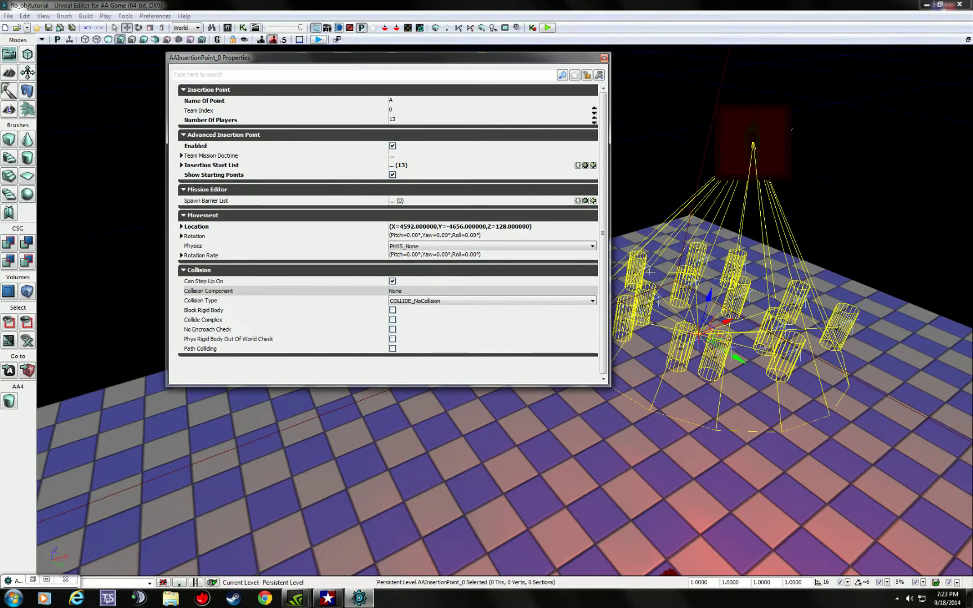
right_click_drag(752, 404, 810, 412)
key("w")
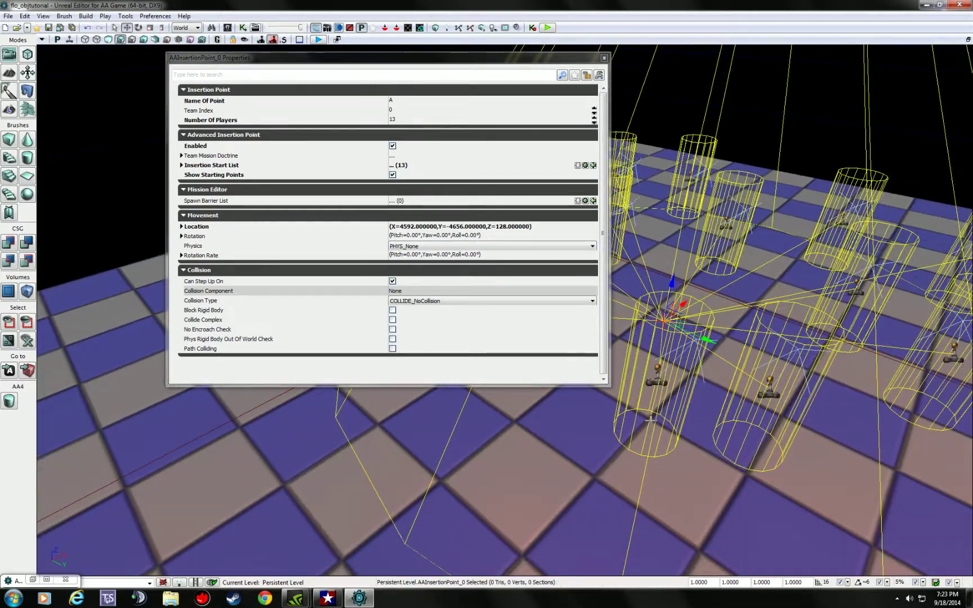
left_click_drag(707, 399, 703, 490)
right_click_drag(704, 490, 912, 439)
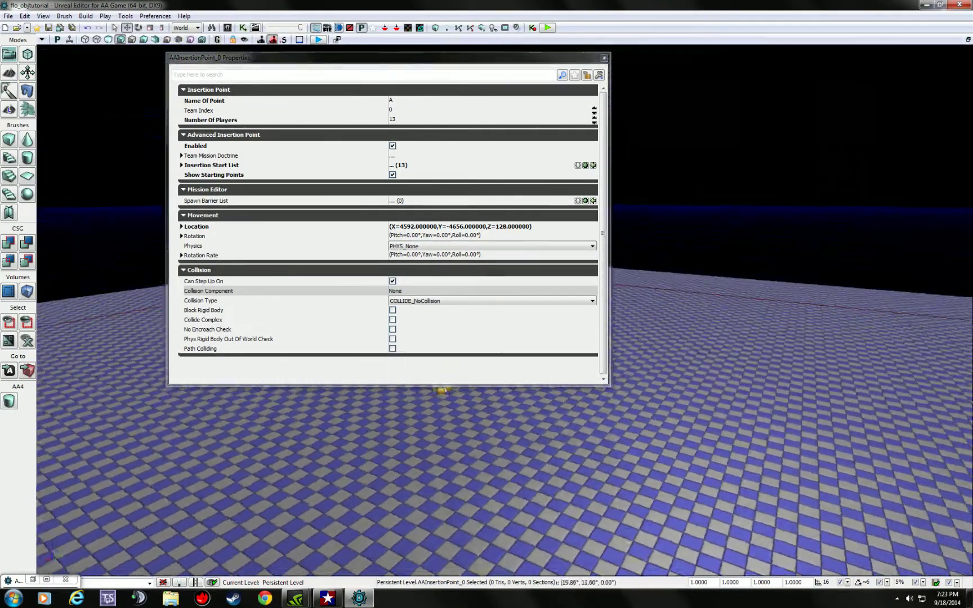
Set the Number of Players of the blue team's insertion point to 13 and turn on Show Starting Points for it
left_click_drag(913, 439, 788, 423)
mouse_move(695, 352)
left_mouse_down()
mouse_move(710, 316)
mouse_move(689, 338)
mouse_move(695, 351)
left_mouse_up()
left_click(756, 254)
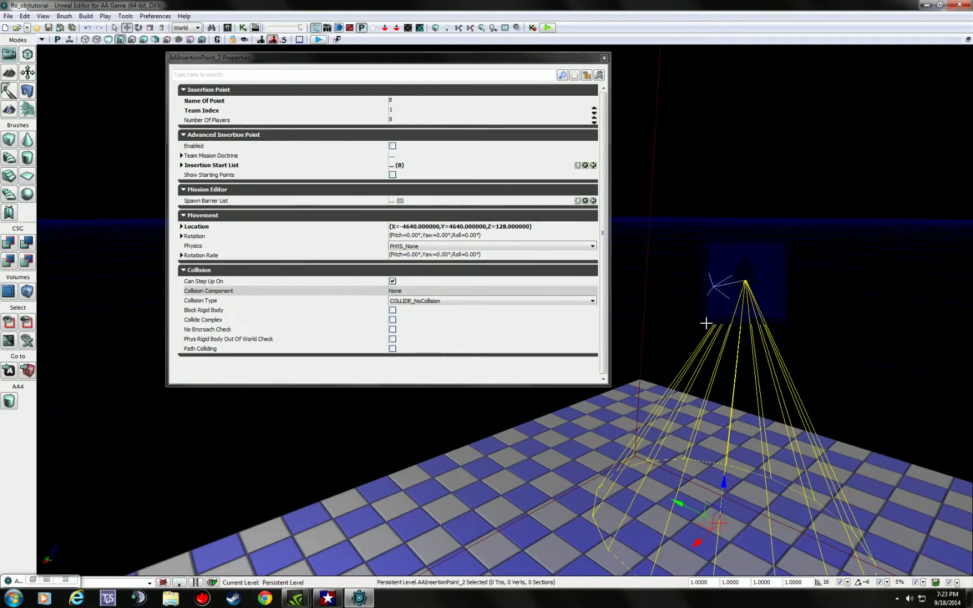
left_click(402, 120)
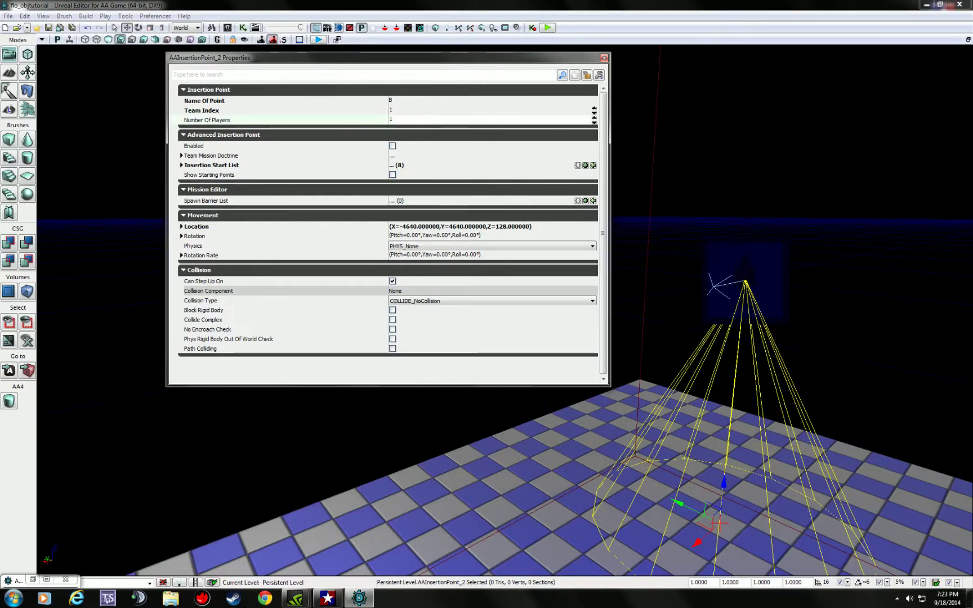
type("13")
key("Return")
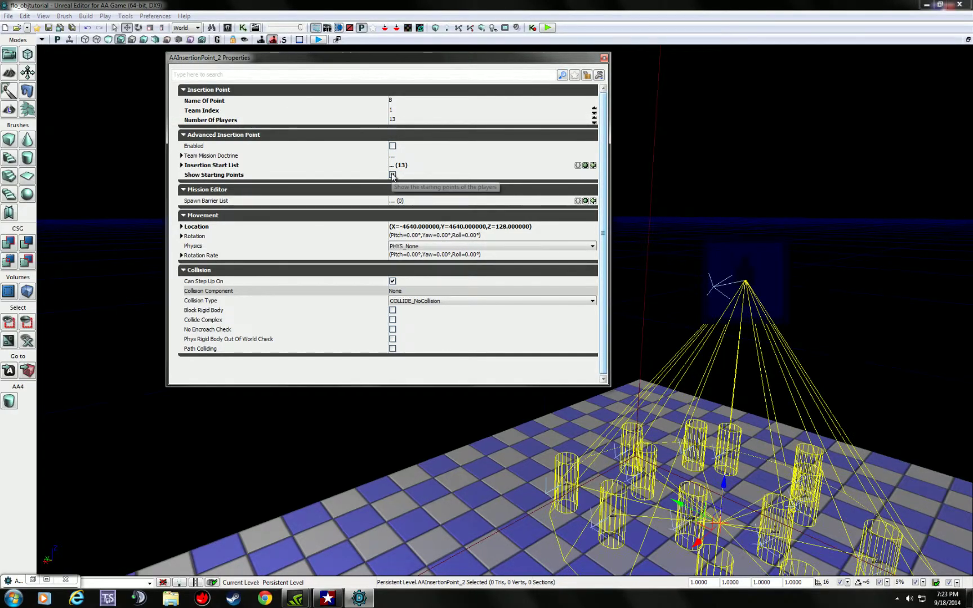
left_click_drag(778, 191, 787, 208)
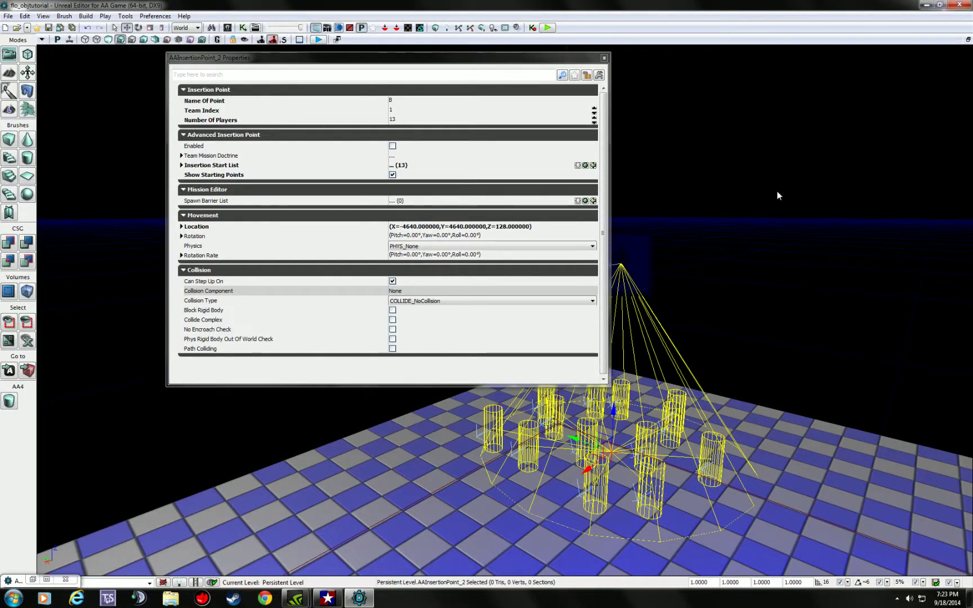
left_click(606, 58)
Examine which way the starting points around the blue team's insertion point face relative to the rest of the map
mouse_move(676, 141)
right_mouse_down()
mouse_move(690, 189)
mouse_move(716, 191)
mouse_move(679, 161)
right_mouse_up()
right_click_drag(704, 284, 714, 292)
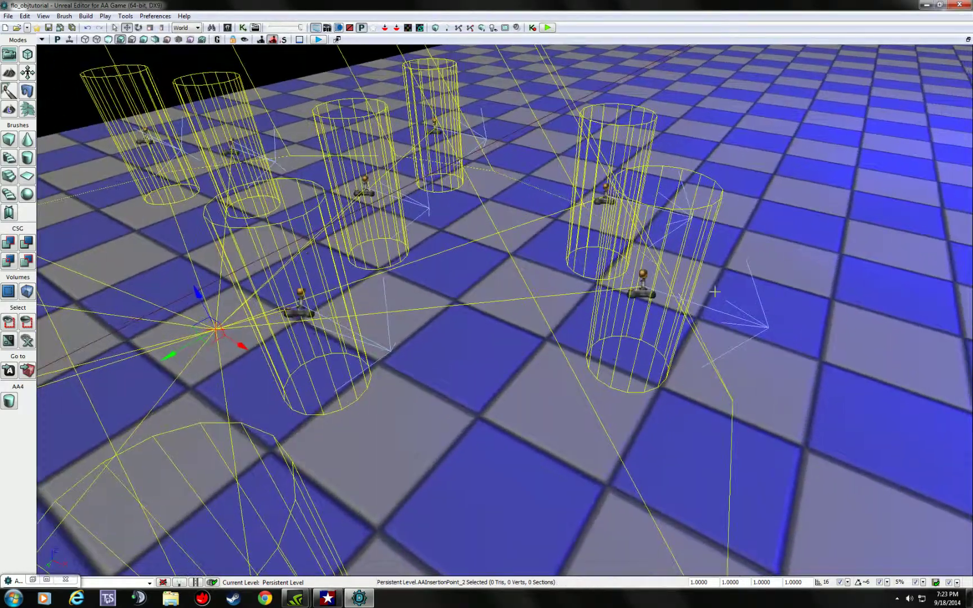
left_click_drag(802, 229, 812, 228)
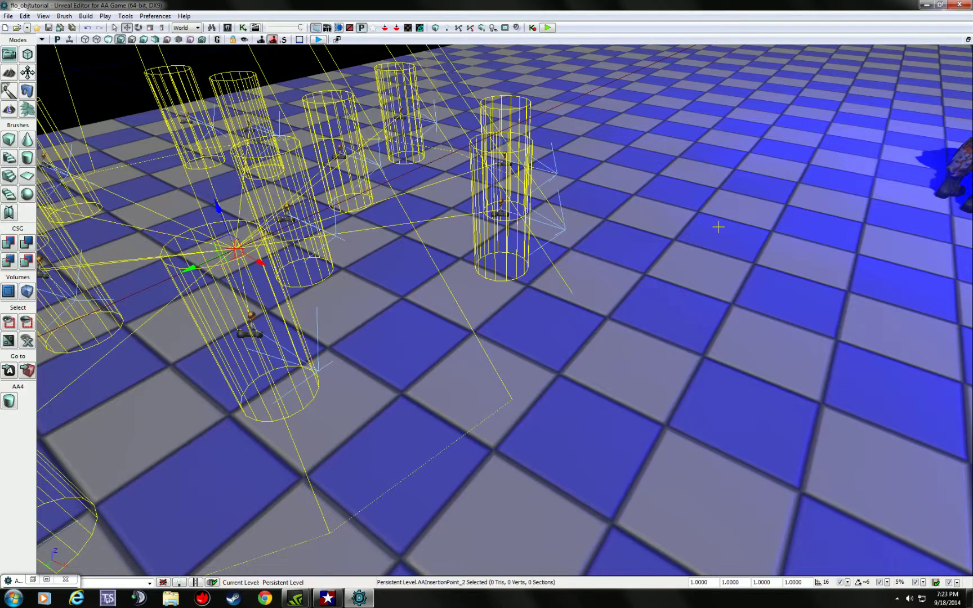
mouse_move(722, 223)
left_mouse_down()
mouse_move(711, 251)
mouse_move(757, 281)
mouse_move(756, 255)
mouse_move(769, 262)
mouse_move(769, 243)
left_mouse_up()
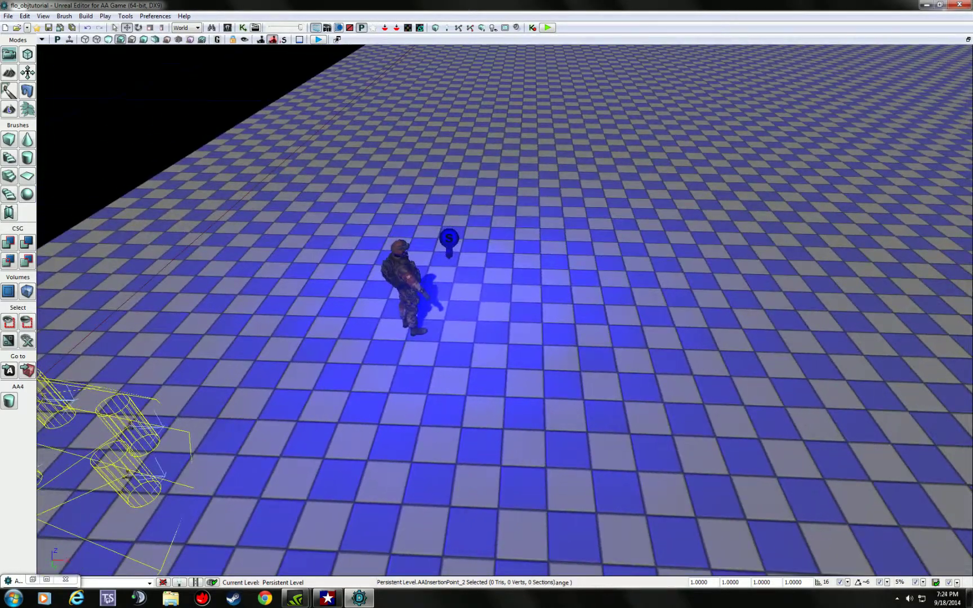
right_click_drag(769, 244, 815, 210)
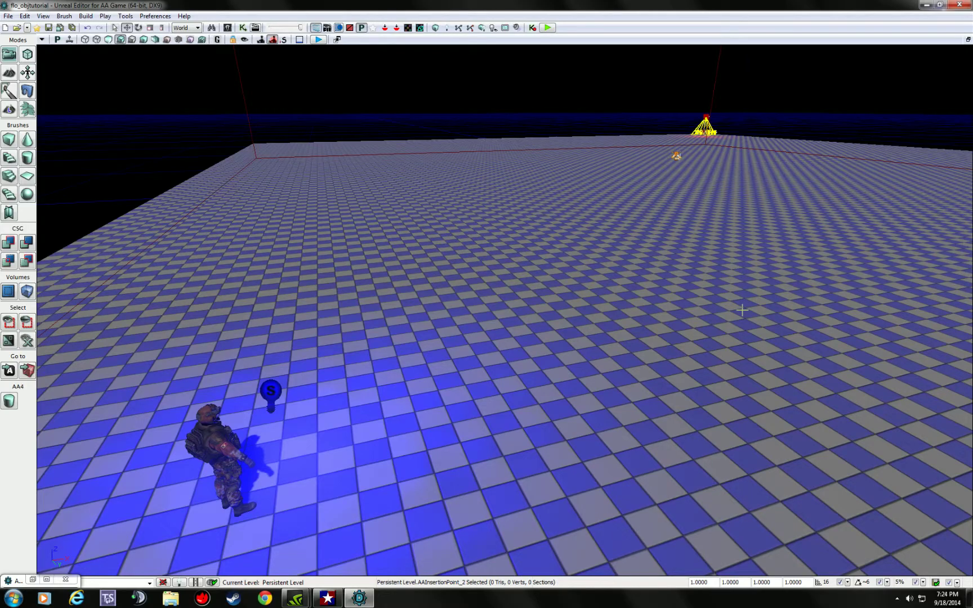
left_click_drag(648, 327, 505, 331)
left_click_drag(750, 286, 743, 300)
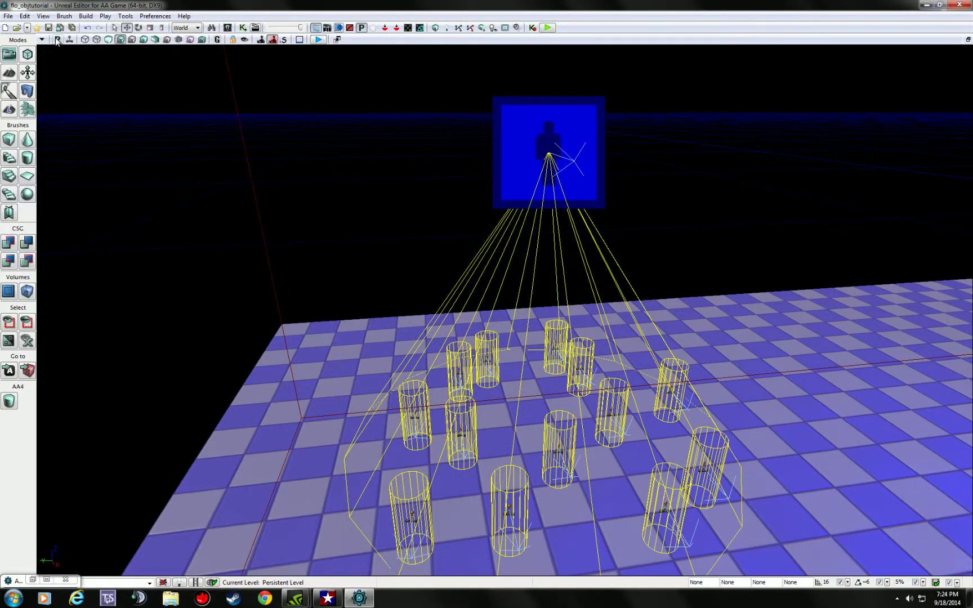
In the Top view, rotate the blue team's insertion point to a yaw of about -48° so its starting points face the map centre
left_click(57, 39)
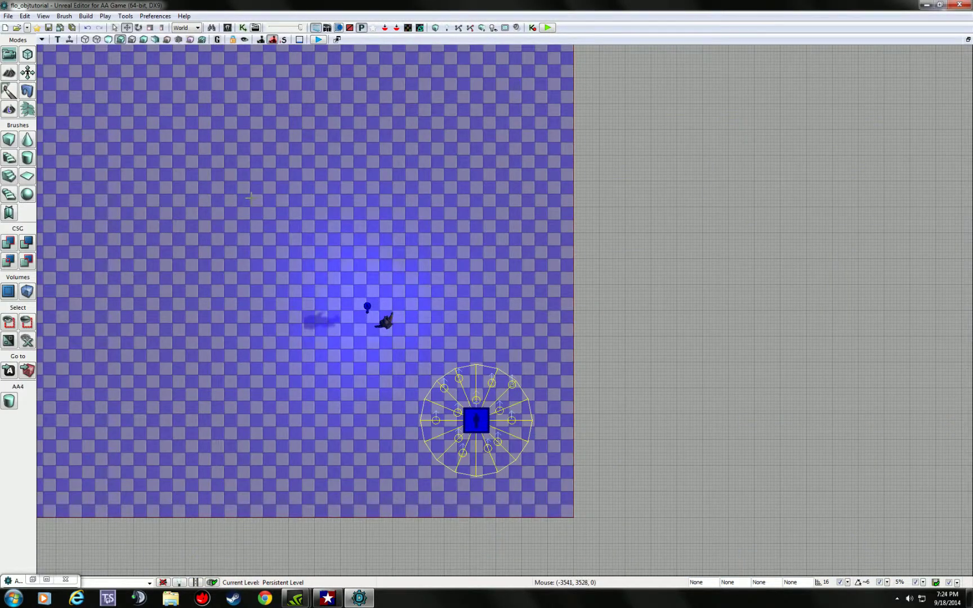
mouse_move(496, 395)
right_mouse_down()
mouse_move(507, 281)
mouse_move(507, 394)
right_mouse_up()
right_click_drag(315, 81, 450, 335)
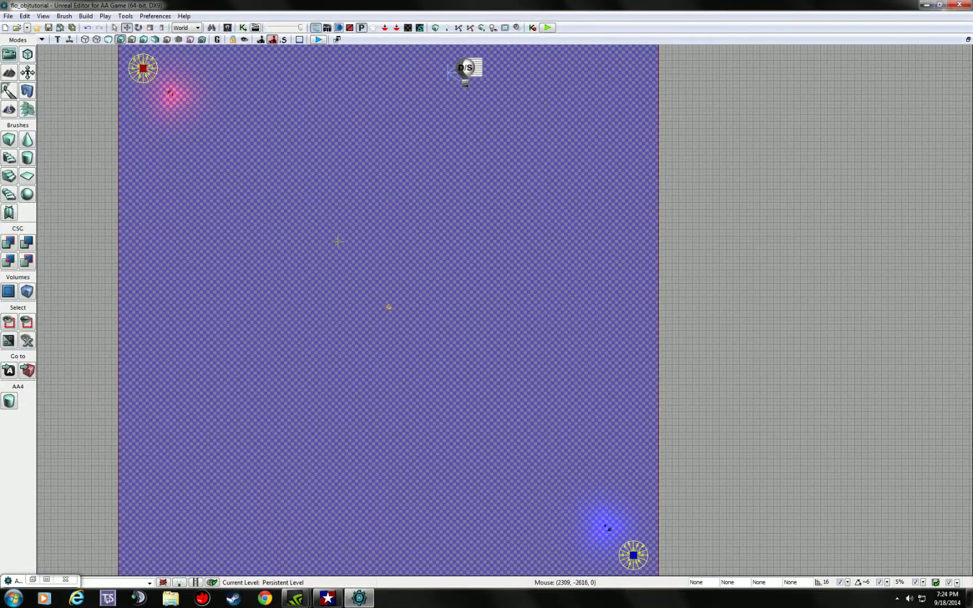
right_click_drag(339, 241, 201, 65)
left_click_drag(466, 275, 414, 281)
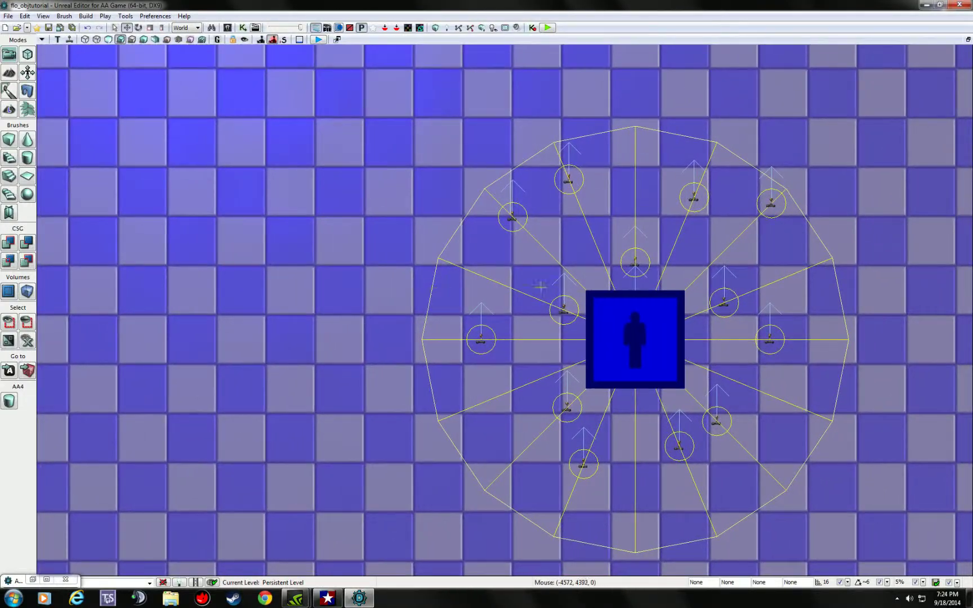
left_click(636, 331)
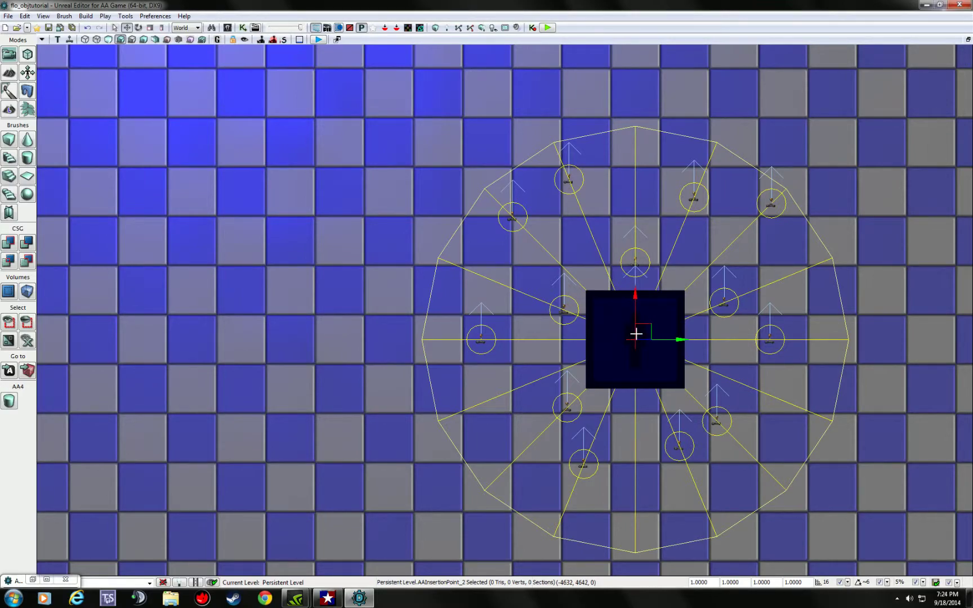
key("space")
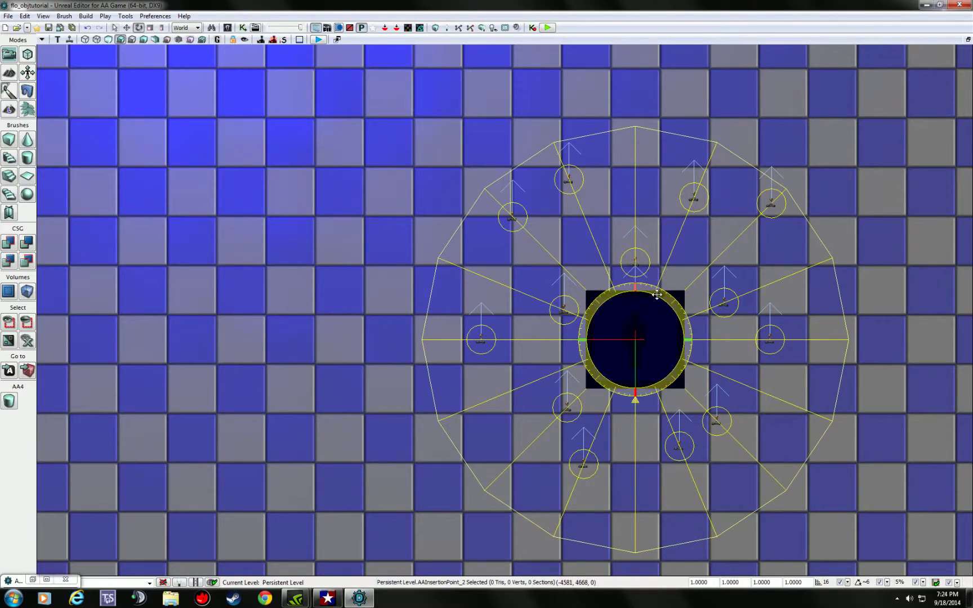
left_click_drag(657, 295, 631, 292)
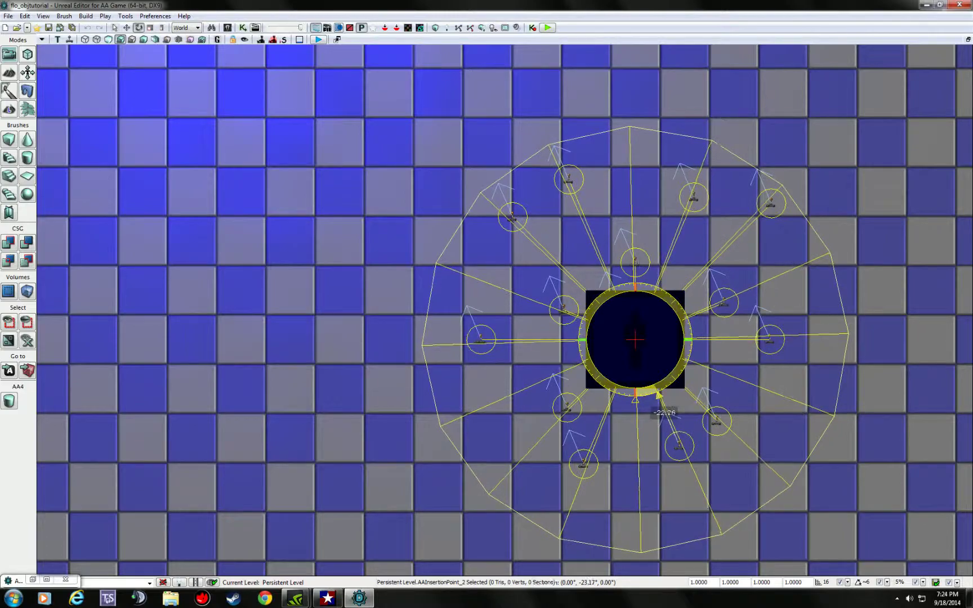
left_click_drag(658, 396, 683, 381)
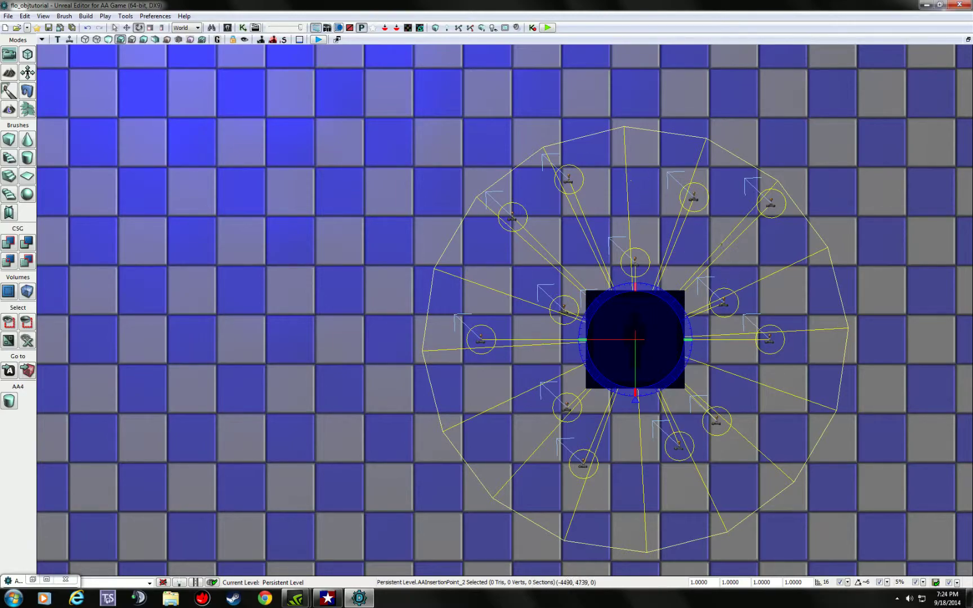
Rotate the red team's insertion point to a yaw of about 135° so its starting points face the map centre
scroll(318, 270, "down", 5)
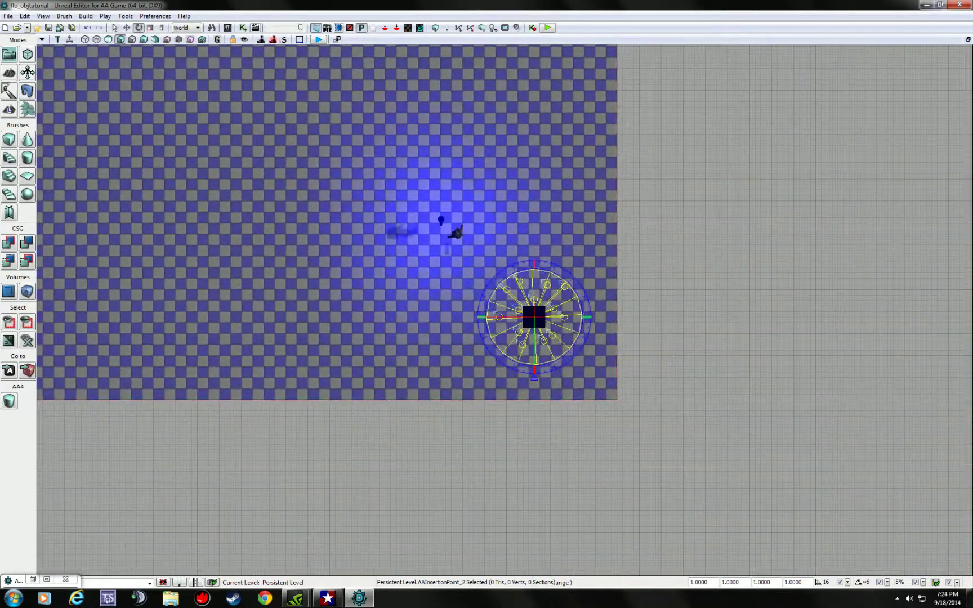
left_click(366, 315)
right_click_drag(390, 342, 776, 574)
scroll(390, 343, "down", 4)
scroll(396, 145, "up", 8)
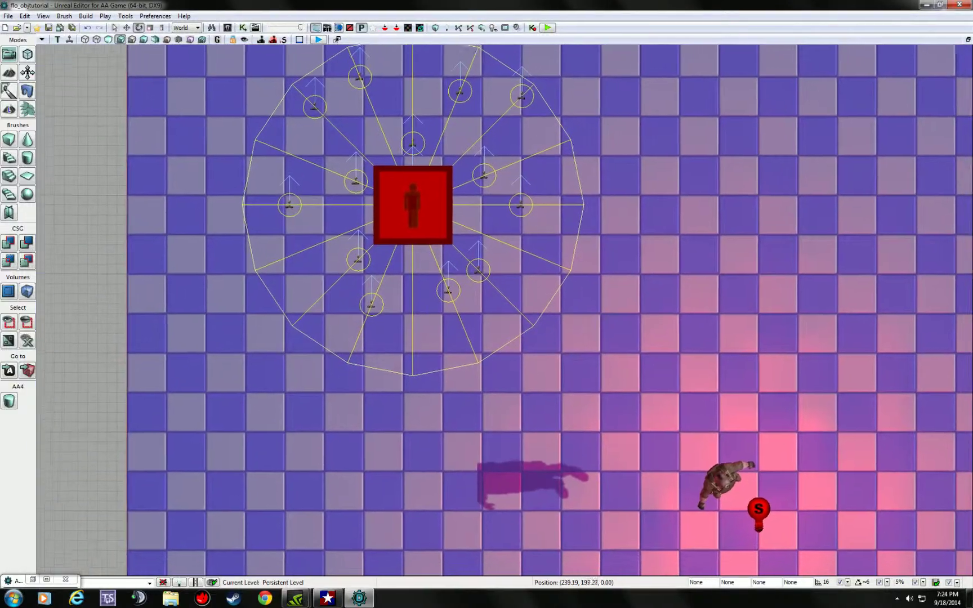
right_click_drag(413, 350, 406, 345)
left_click(414, 209)
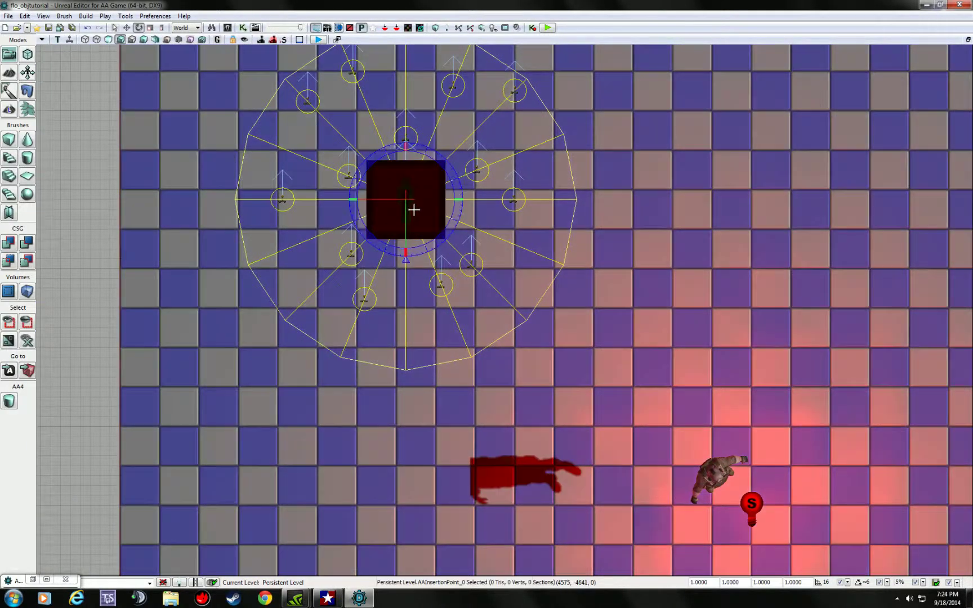
left_click_drag(433, 158, 473, 183)
left_click_drag(363, 243, 354, 146)
left_click(680, 202)
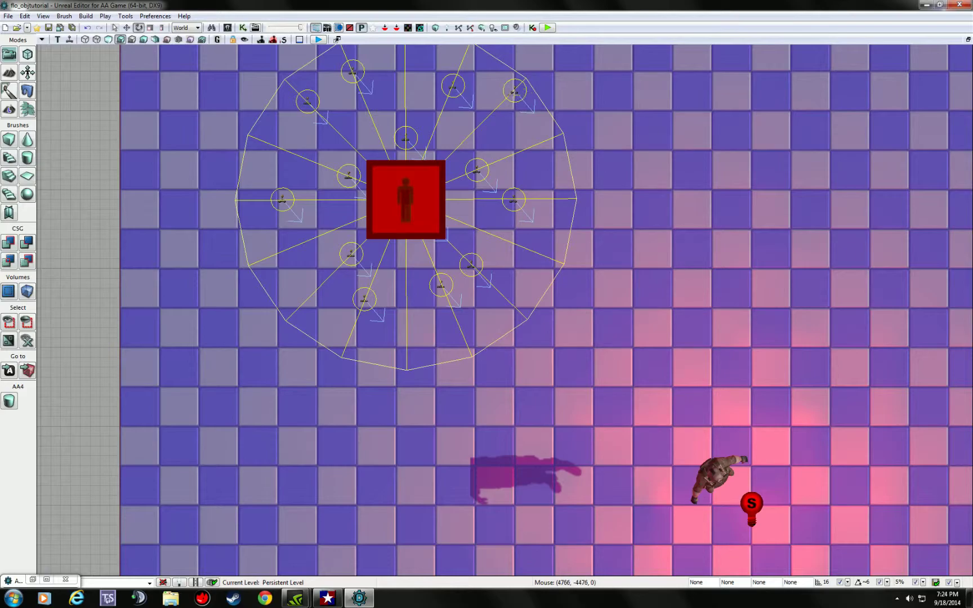
scroll(702, 224, "down", 3)
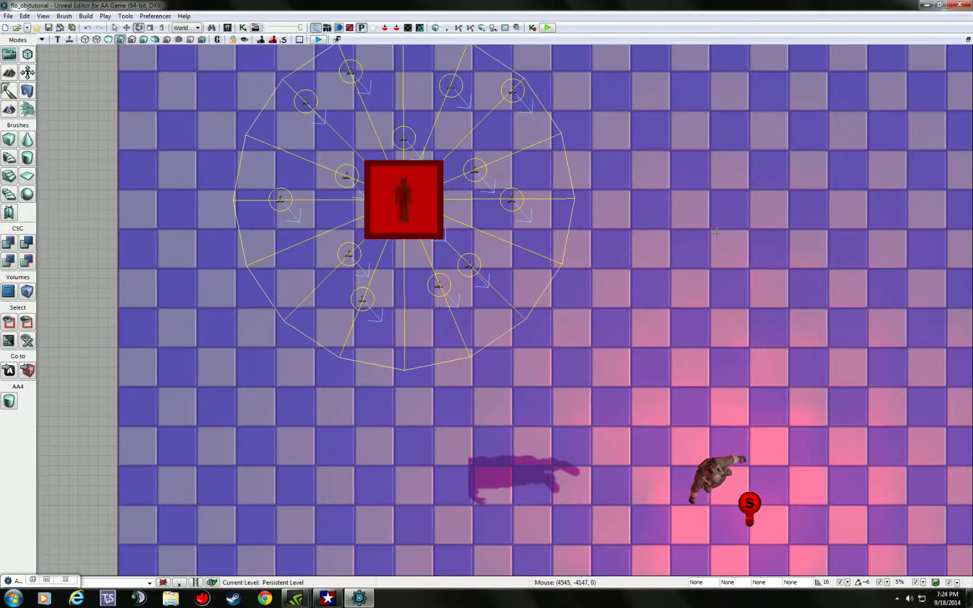
left_click(707, 265)
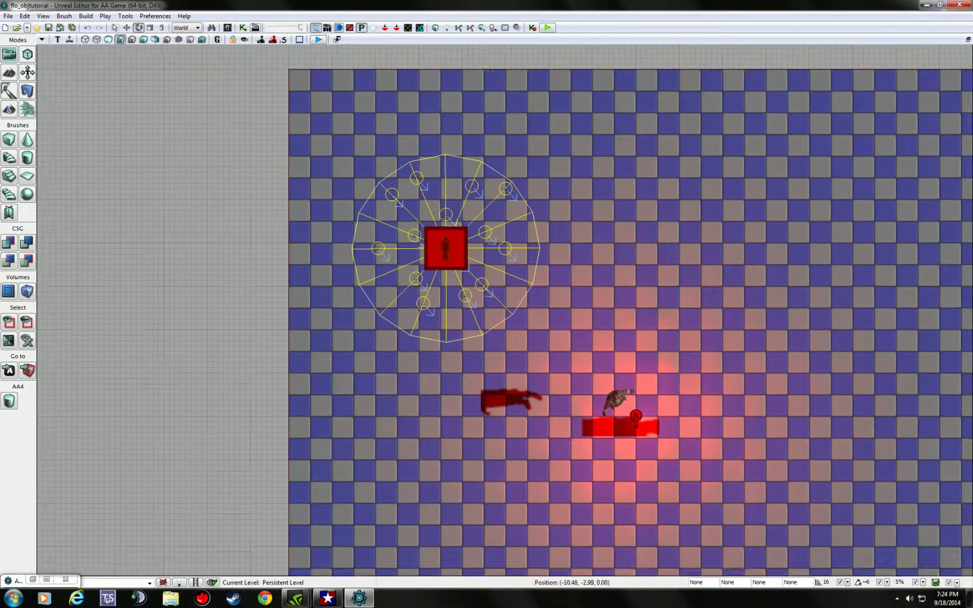
scroll(704, 262, "down", 4)
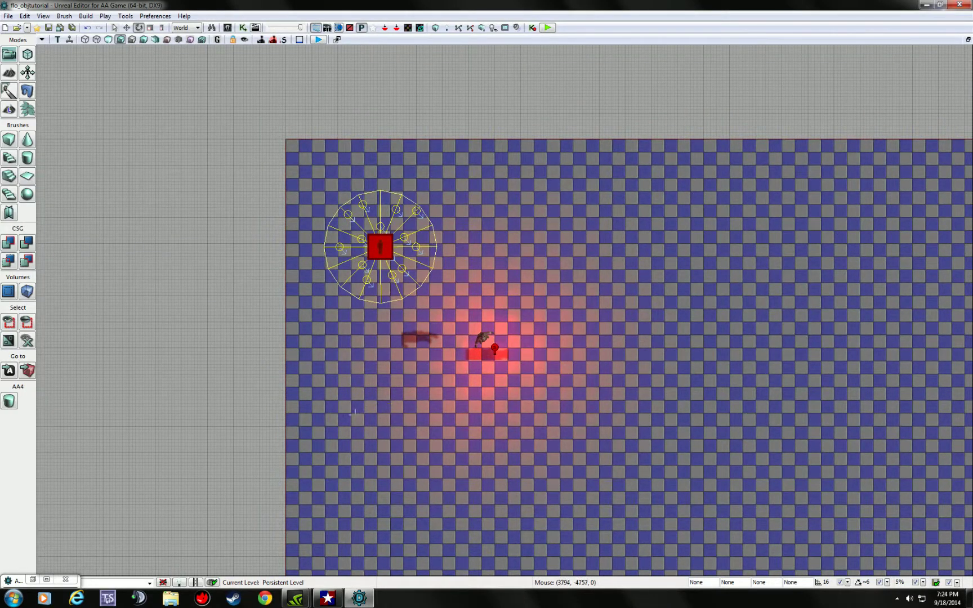
right_click_drag(557, 367, 504, 247)
scroll(503, 246, "up", 3)
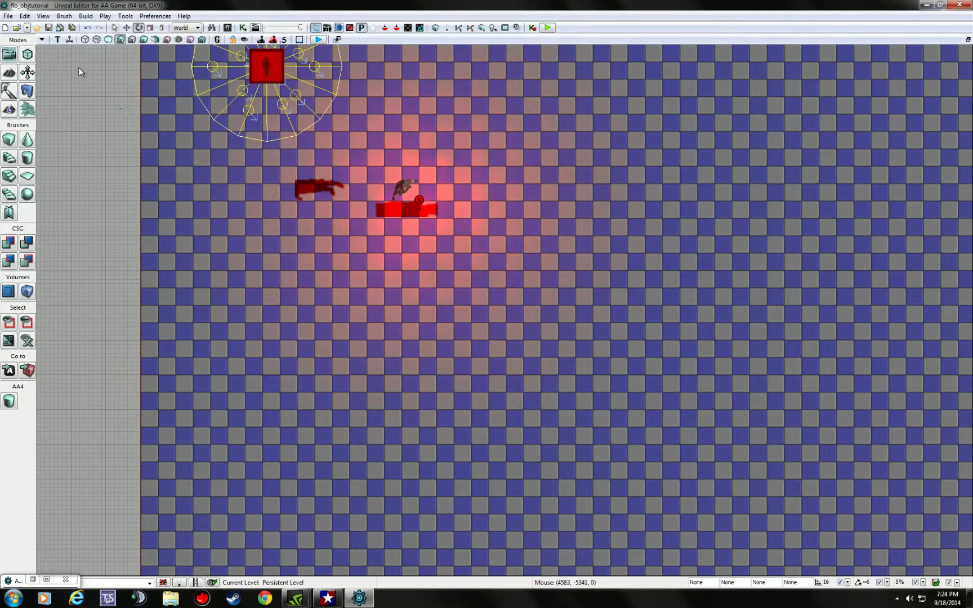
Return to the Perspective view and review the properties of both the red and blue teams' insertion points
left_click(41, 39)
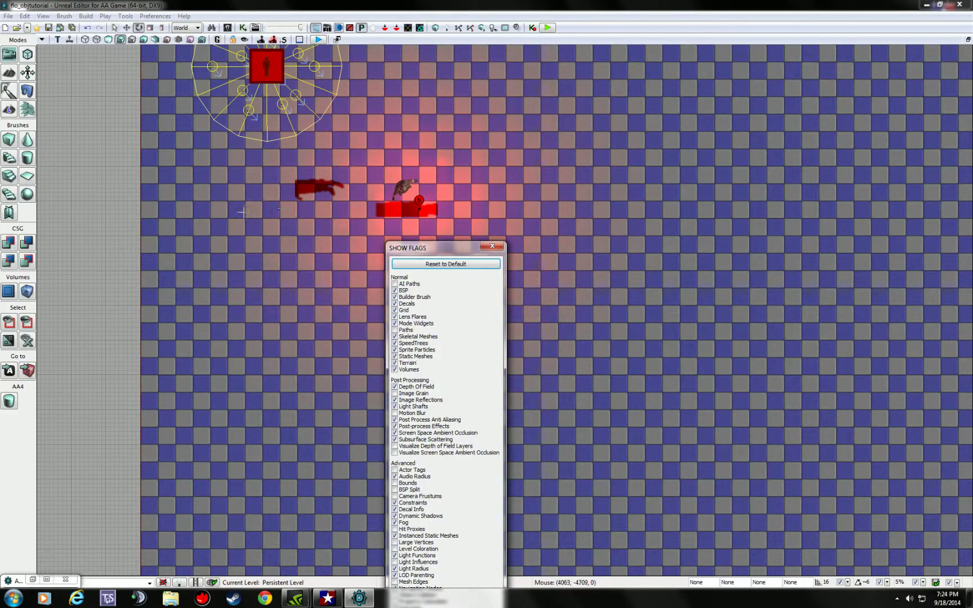
left_click(492, 246)
left_click(57, 39)
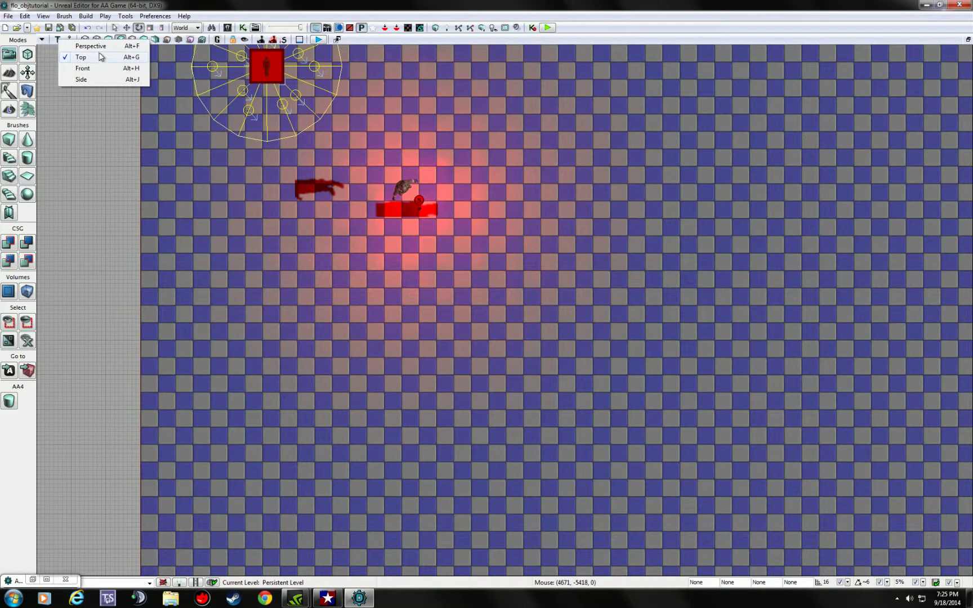
left_click(90, 46)
left_click_drag(505, 338, 530, 240)
left_click(455, 191)
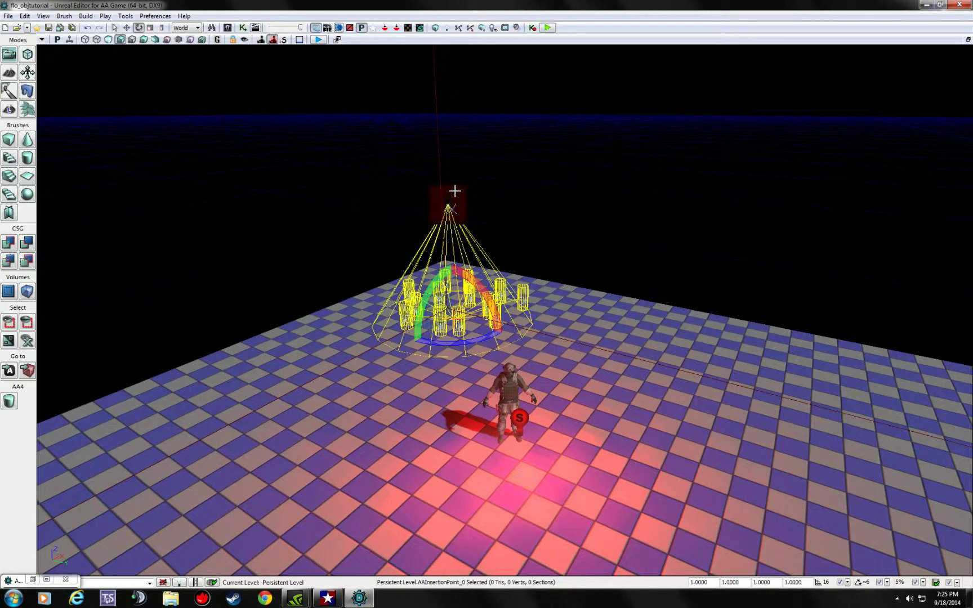
double_click(455, 192)
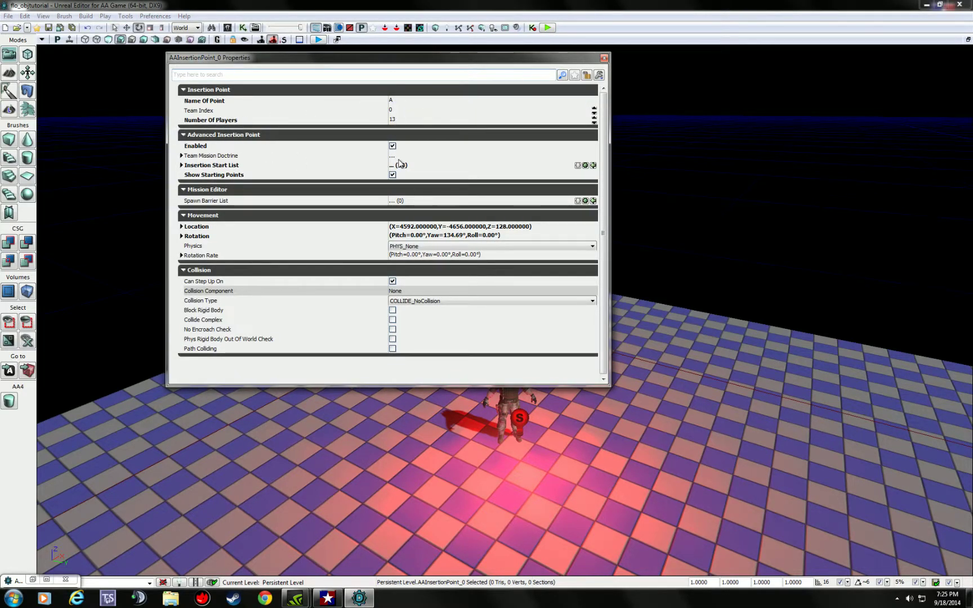
left_click_drag(728, 233, 811, 220)
mouse_move(781, 284)
left_mouse_down()
mouse_move(755, 276)
mouse_move(782, 284)
left_mouse_up()
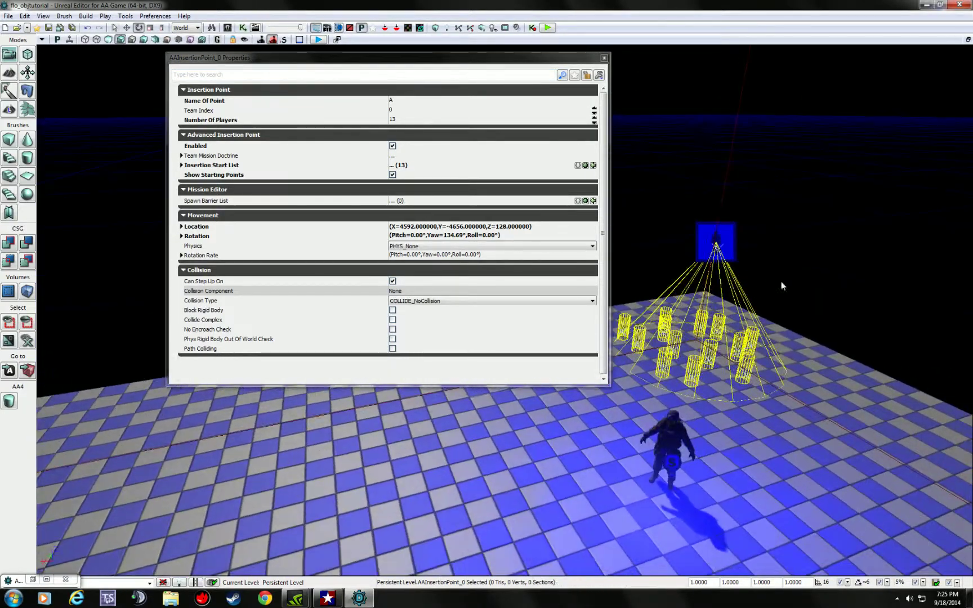
left_click(703, 228)
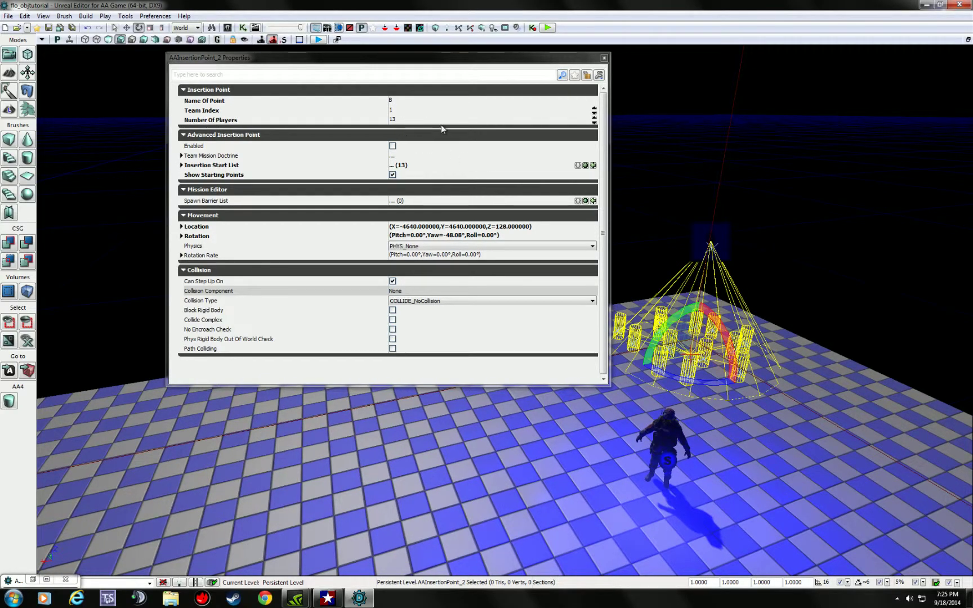
left_click(604, 58)
Place an AACommandPoint on the floor near the red team's insertion point, at about X 4928, Y -3152
left_click_drag(441, 217, 468, 209)
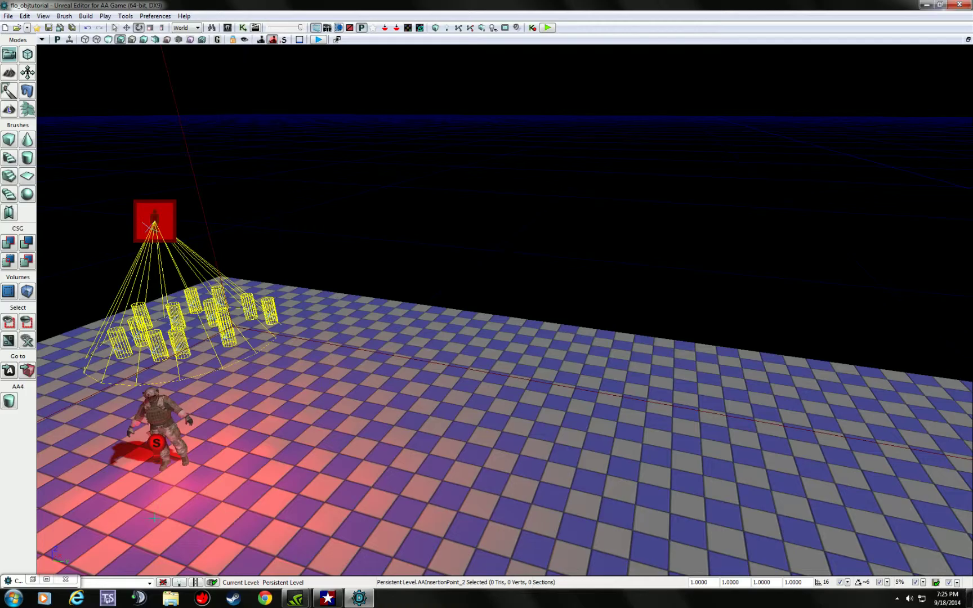
left_click(46, 579)
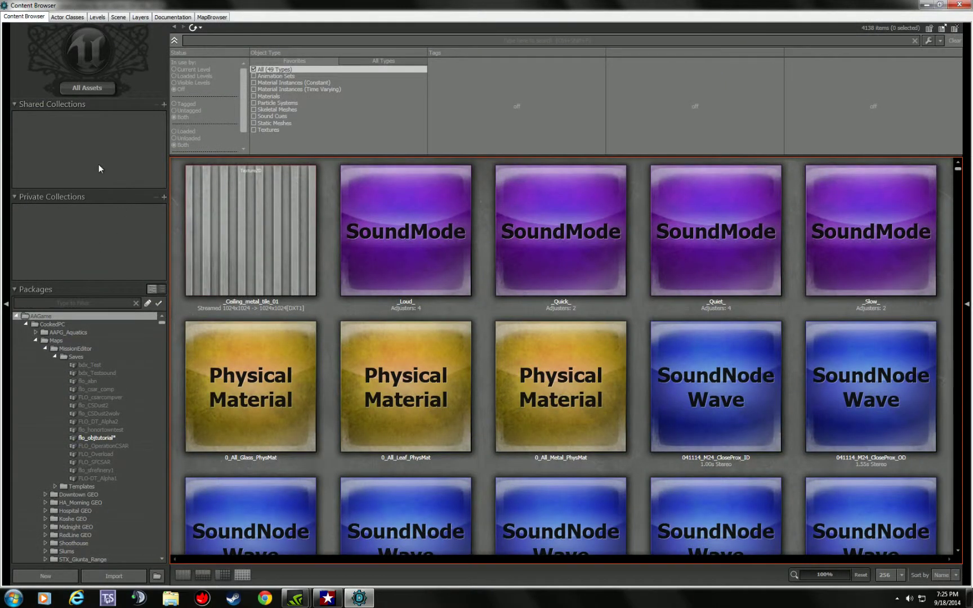
left_click(67, 17)
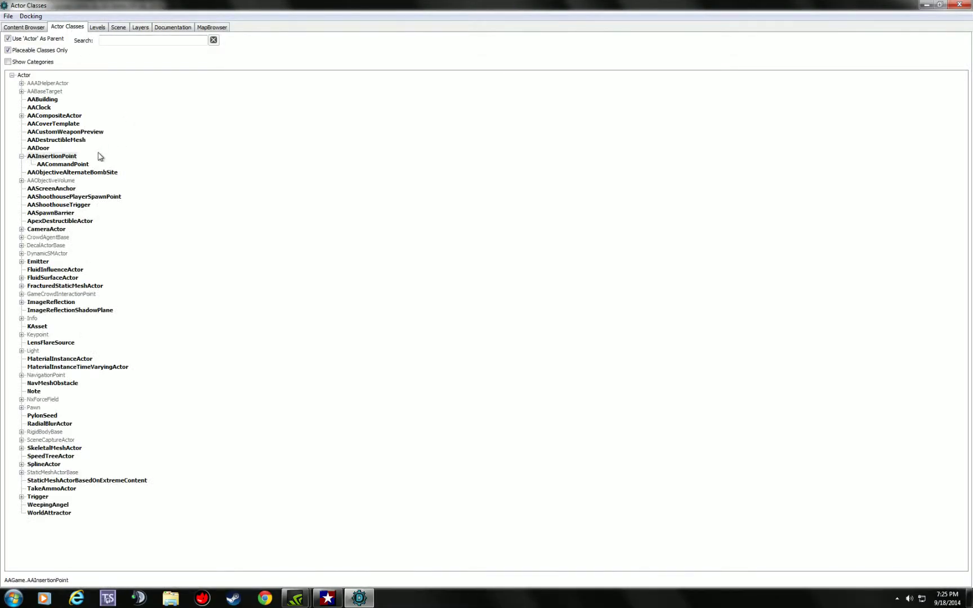
left_click(62, 164)
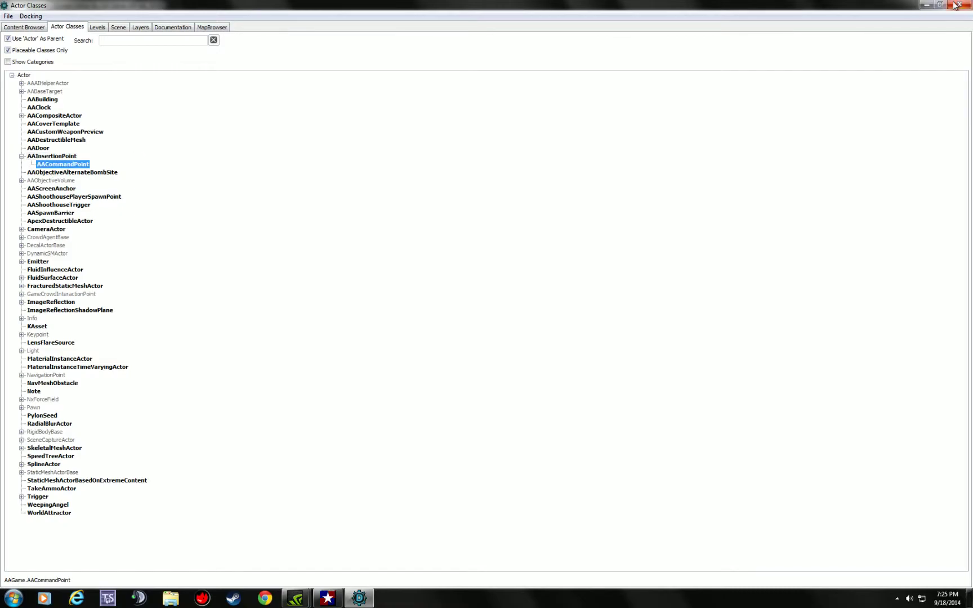
left_click(959, 4)
left_click_drag(546, 382, 552, 344)
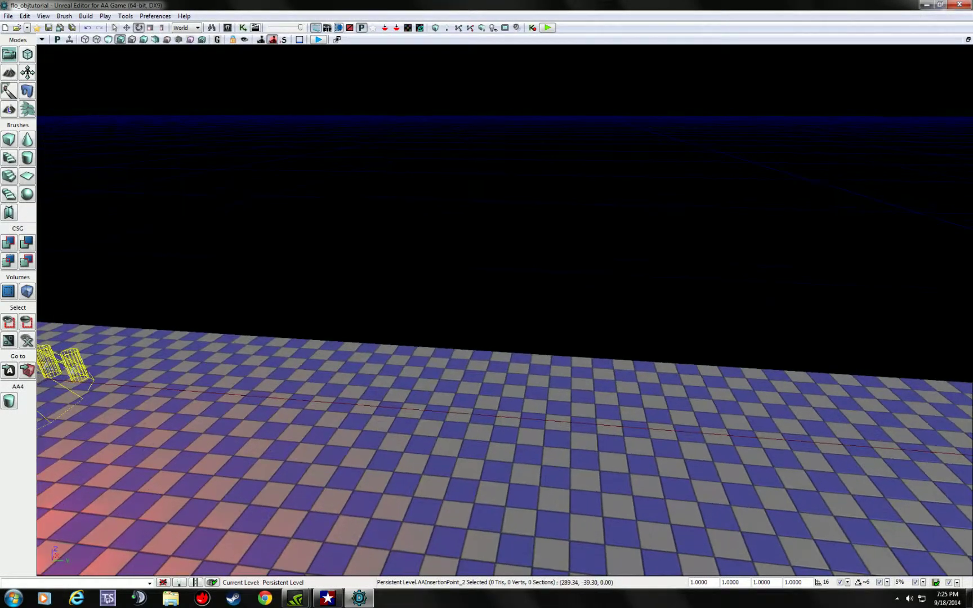
right_click(546, 381)
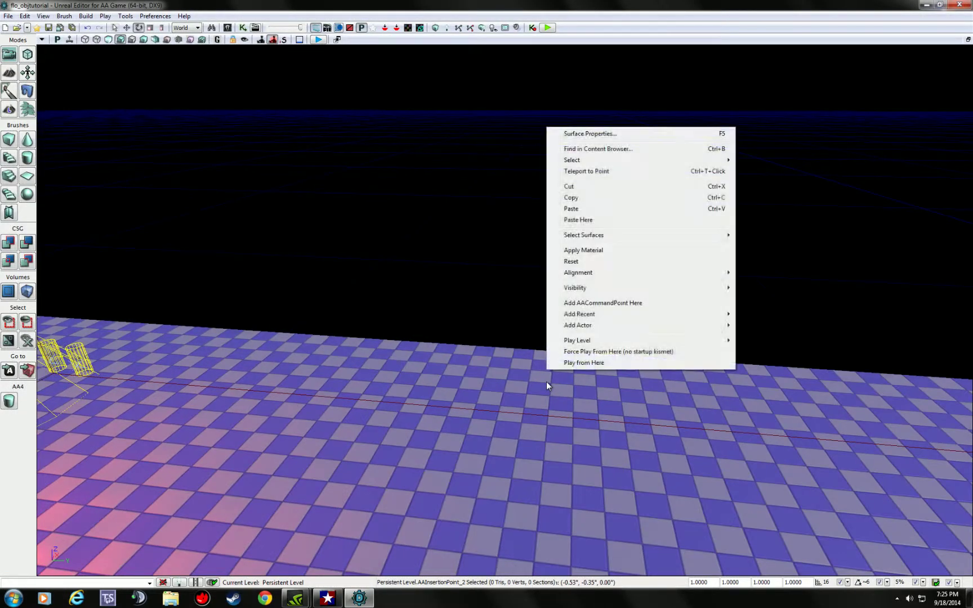
left_click(605, 303)
Set the red team command point's number of players to 13 and close its properties
double_click(549, 245)
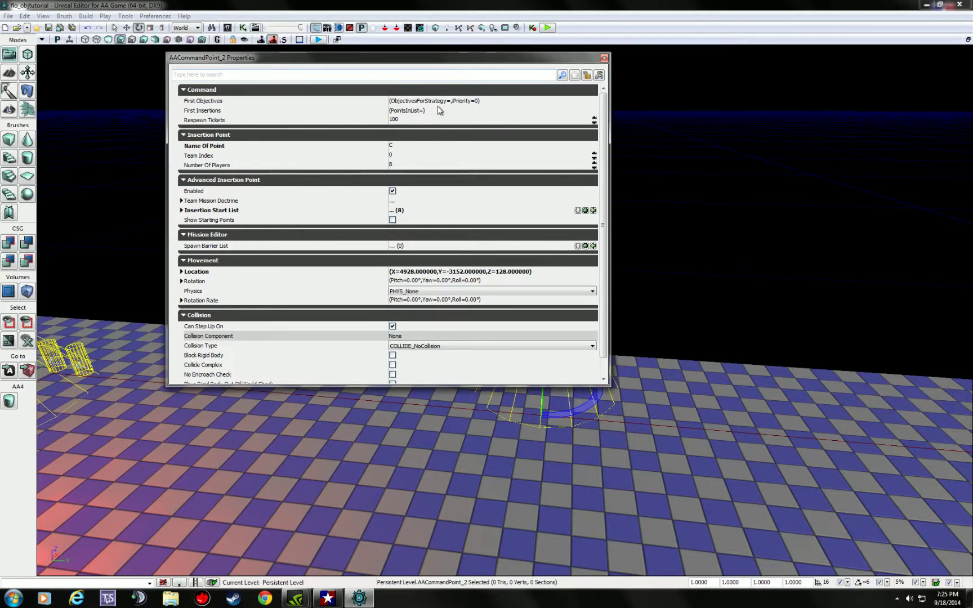
left_click(406, 167)
type("13")
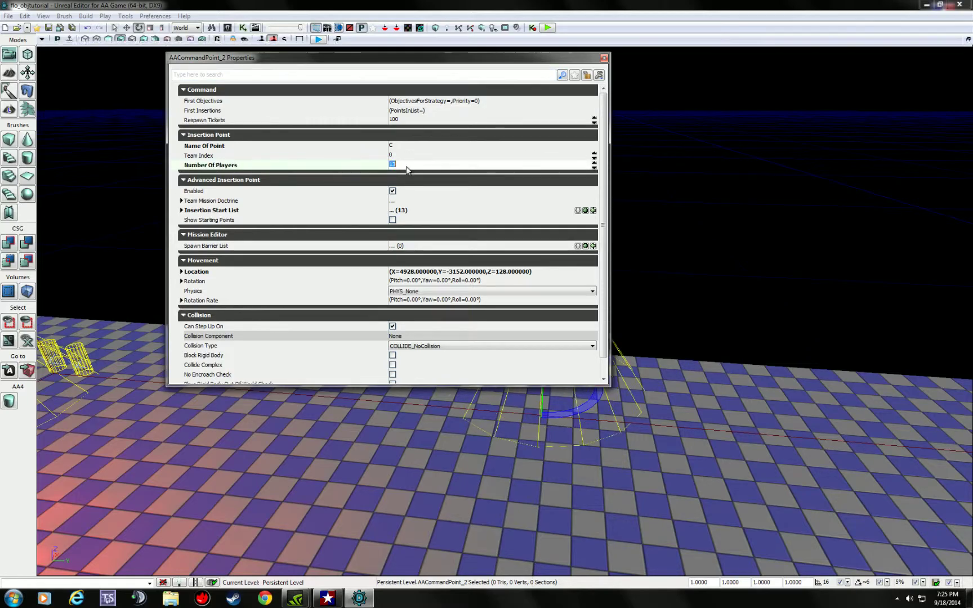
key("Return")
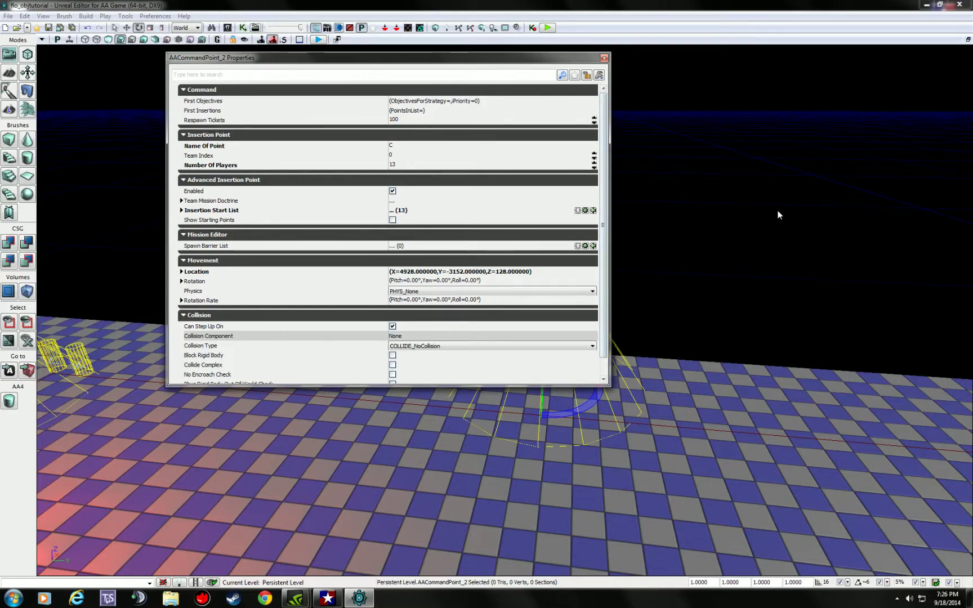
left_click_drag(777, 222, 718, 88)
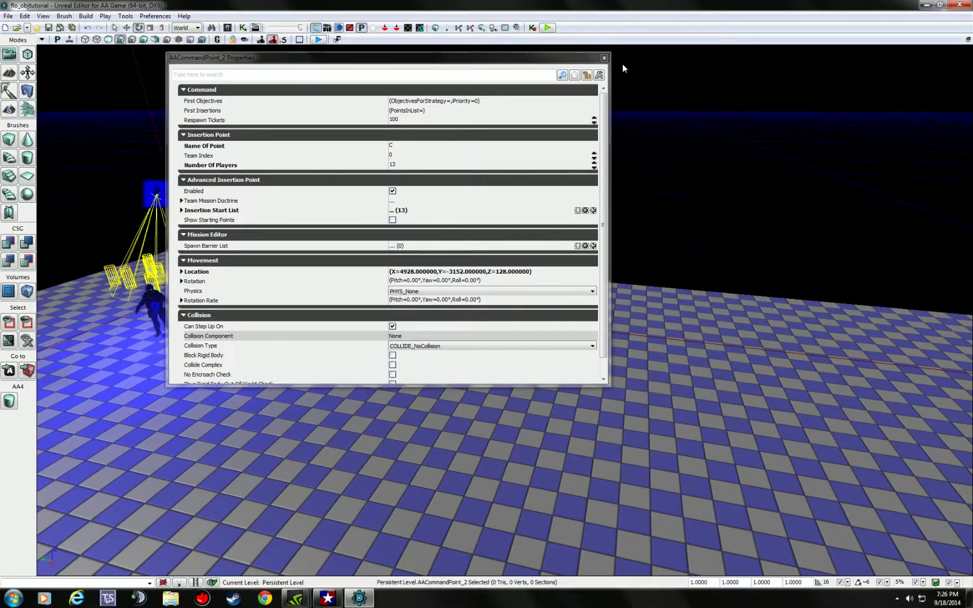
left_click(603, 58)
Place a second AACommandPoint near the blue team's insertion point, at about X -4912, Y 2528
left_click_drag(687, 248, 577, 350)
right_click(550, 350)
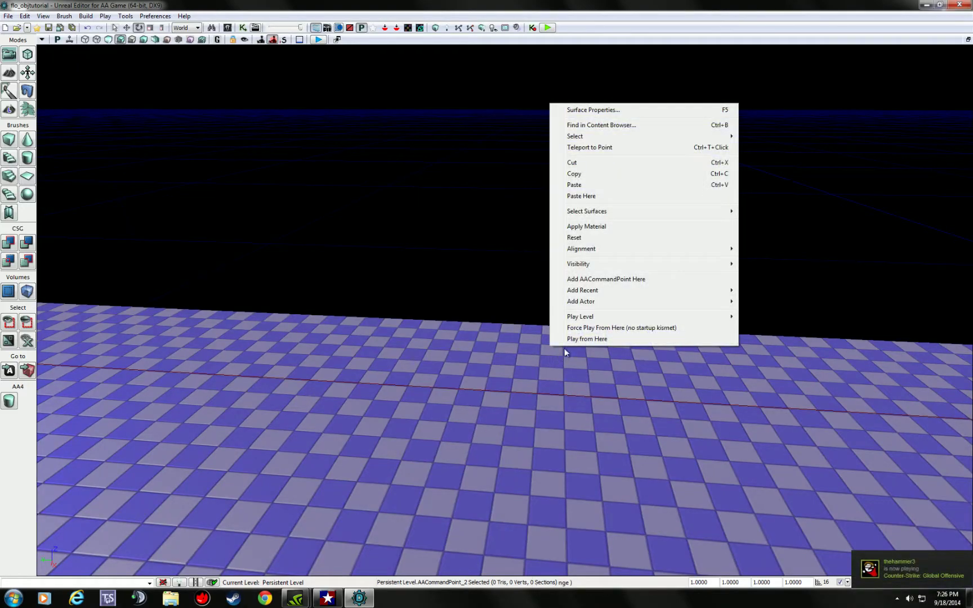
left_click(603, 281)
left_click_drag(603, 280, 594, 338)
mouse_move(675, 362)
left_mouse_down()
mouse_move(701, 360)
mouse_move(676, 362)
left_mouse_up()
left_click_drag(414, 268, 509, 288)
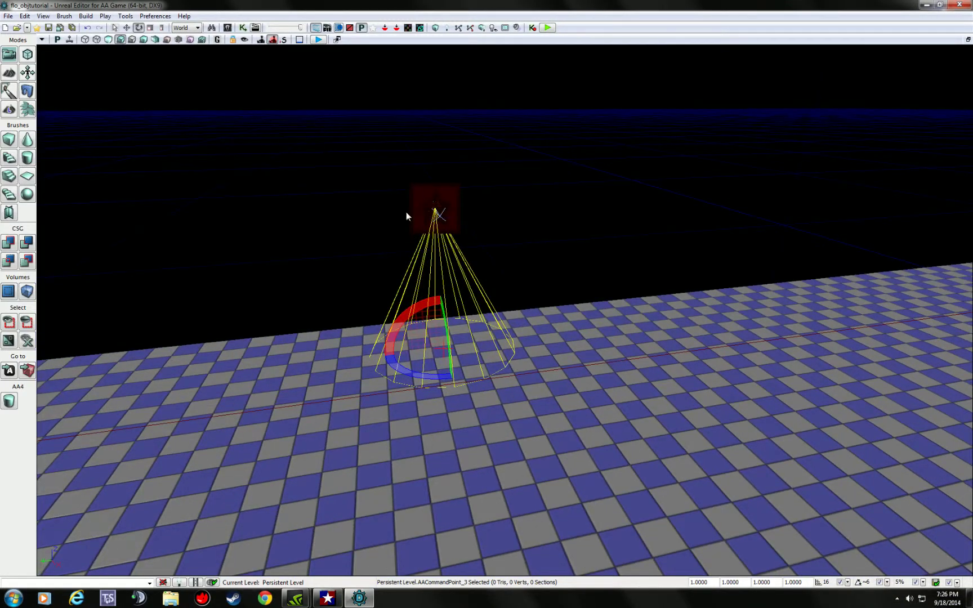
left_click_drag(437, 213, 497, 228)
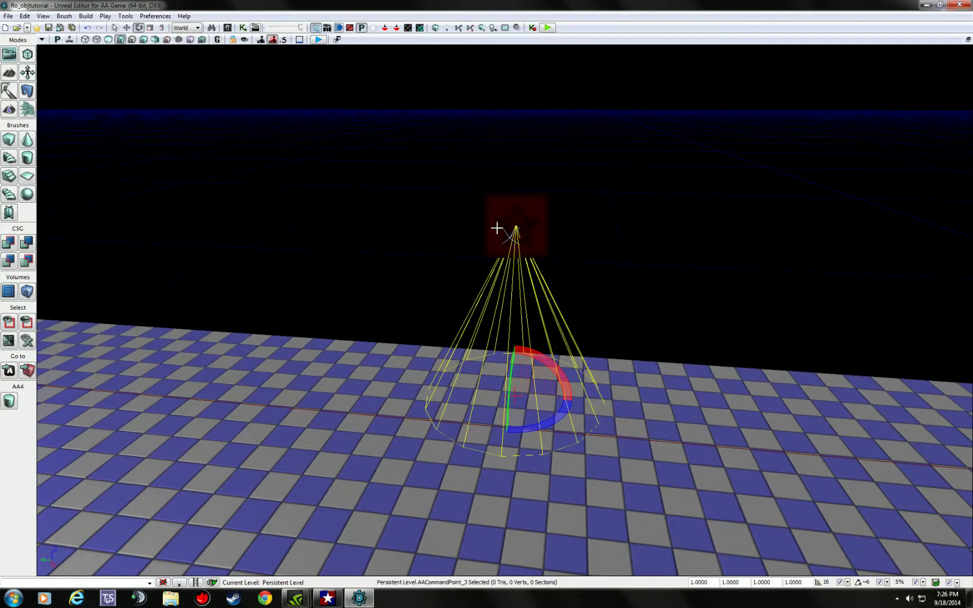
mouse_move(563, 307)
left_mouse_down()
mouse_move(490, 298)
mouse_move(569, 301)
left_mouse_up()
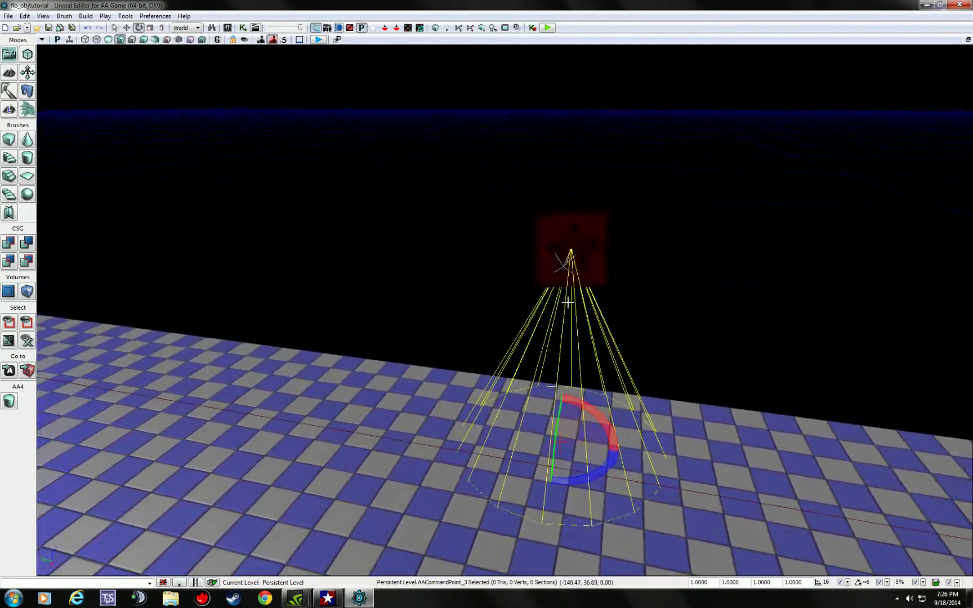
Set the second command point's number of players to 13 and its team index to 1
double_click(574, 240)
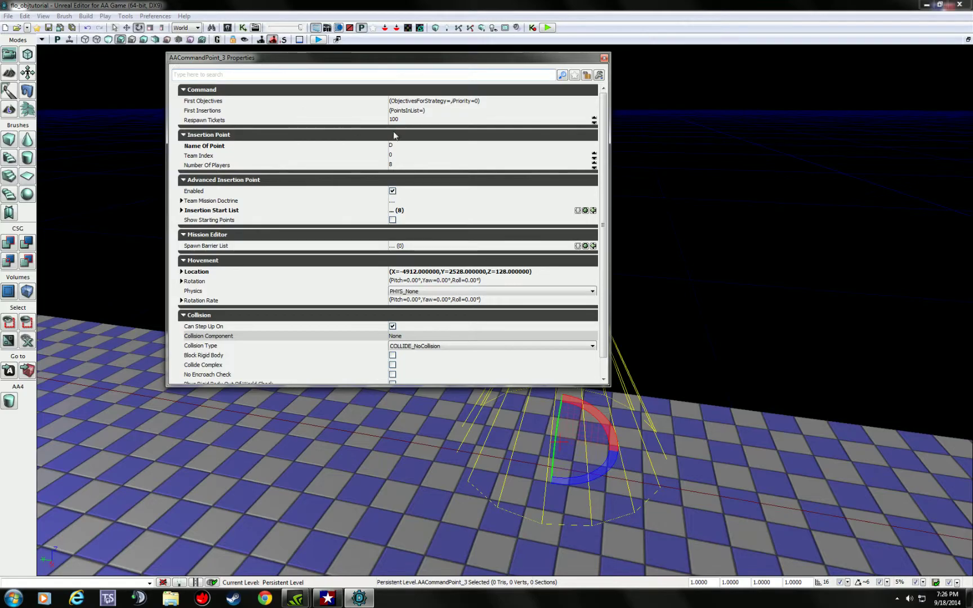
left_click(400, 166)
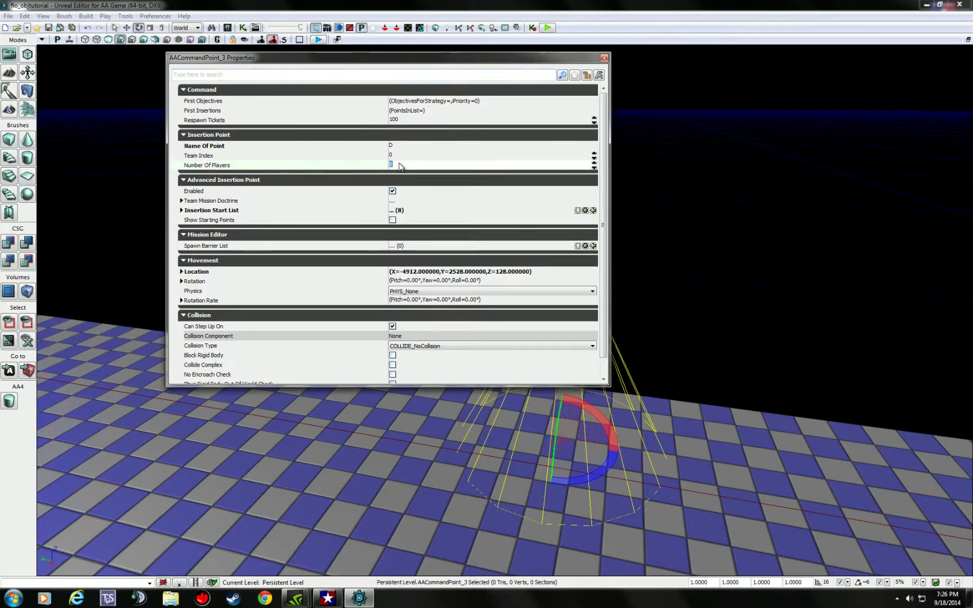
type("13")
key("Return")
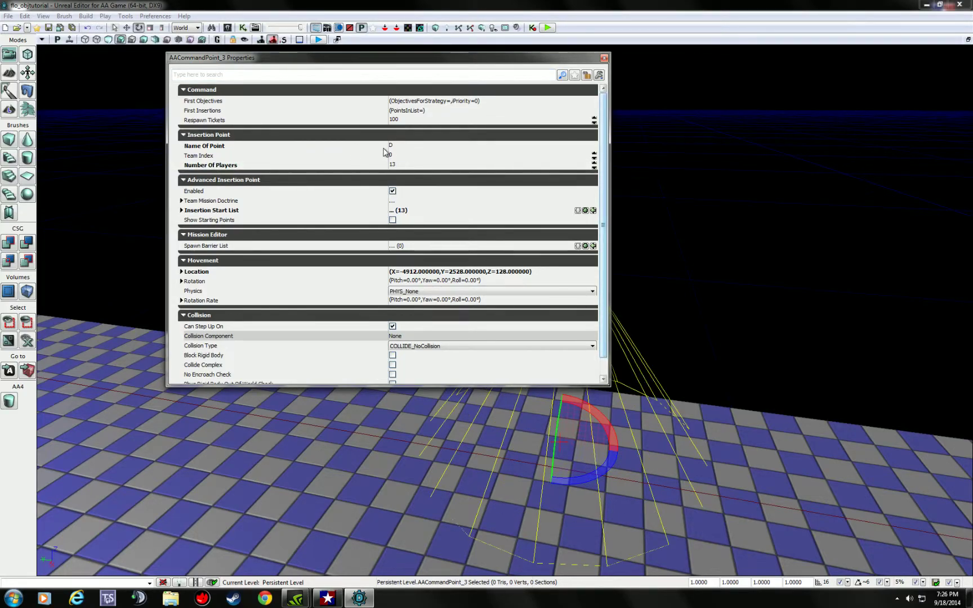
left_click(400, 156)
type("1")
key("Return")
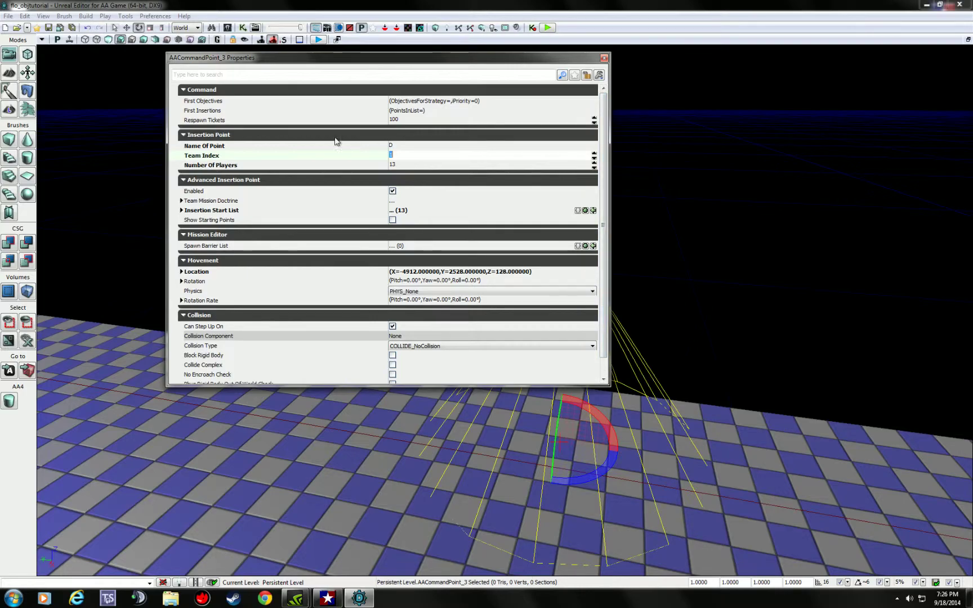
left_click(604, 58)
Review where the insertion points and deployment points C and D sit on the Mission Flow map
left_click_drag(554, 115, 394, 115)
left_click(356, 282)
left_click_drag(392, 320, 321, 298)
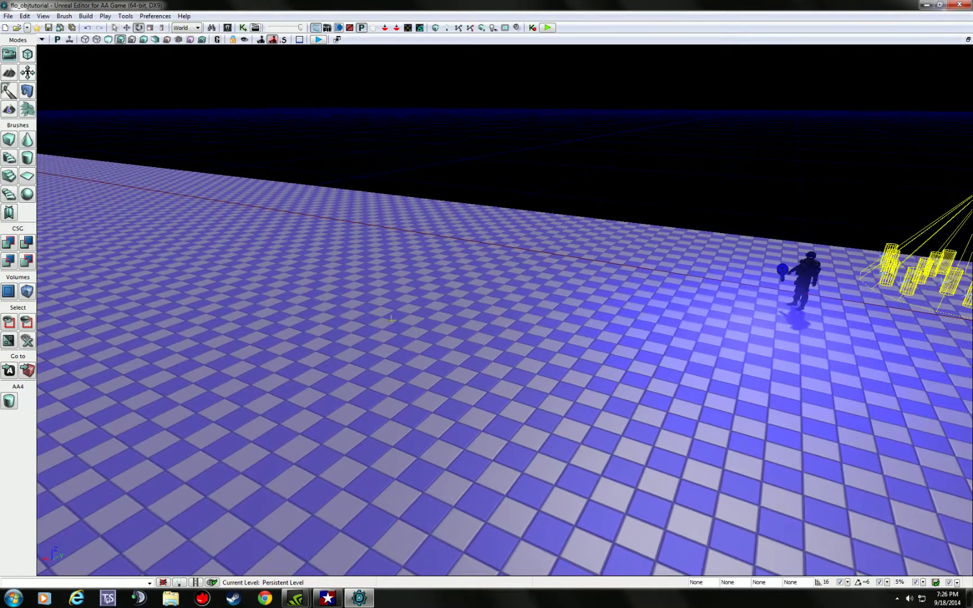
left_click(9, 402)
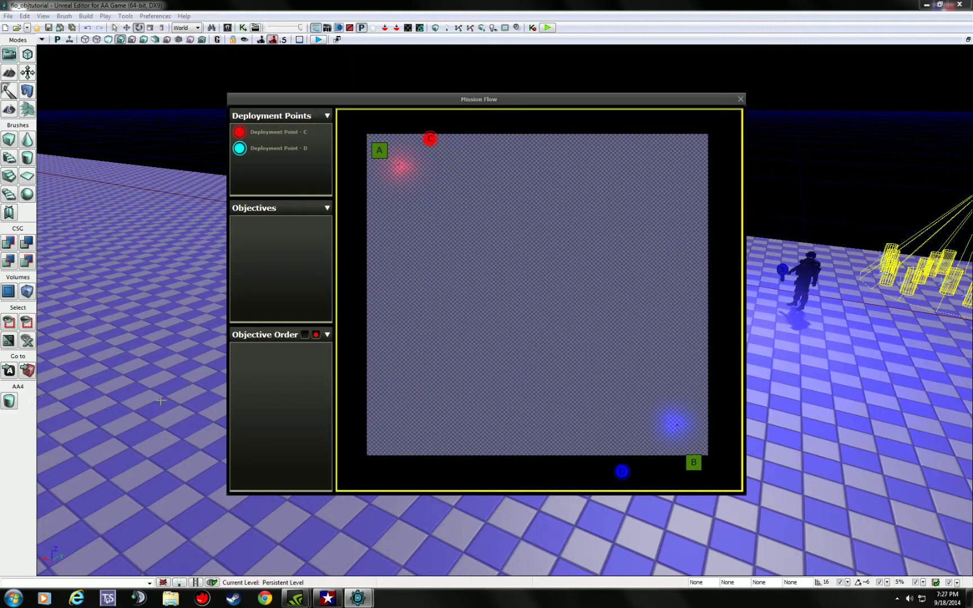
left_click(740, 99)
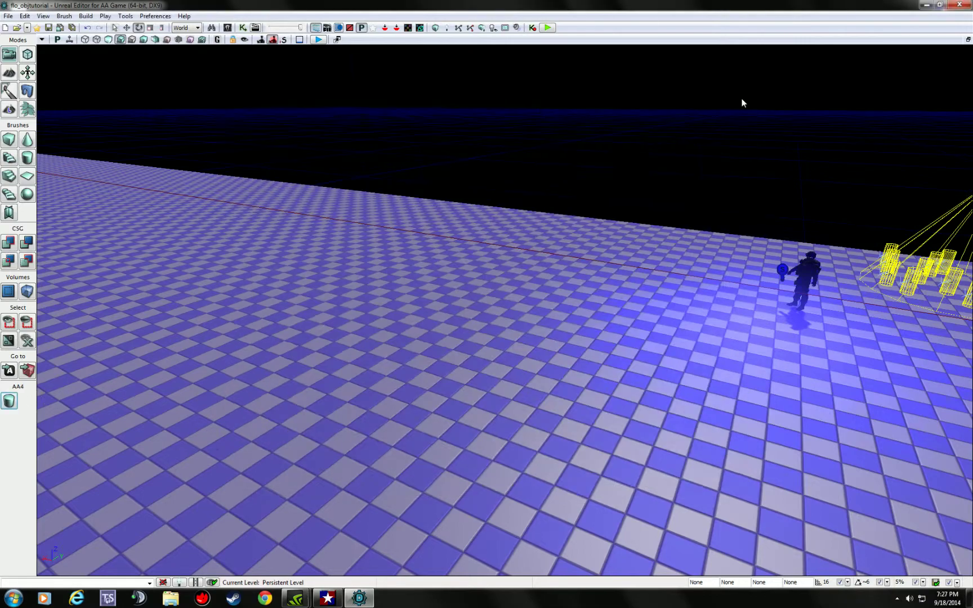
In the MapBrowser, frame the checkered floor tightly from above and capture it as the minimap texture
left_click(227, 27)
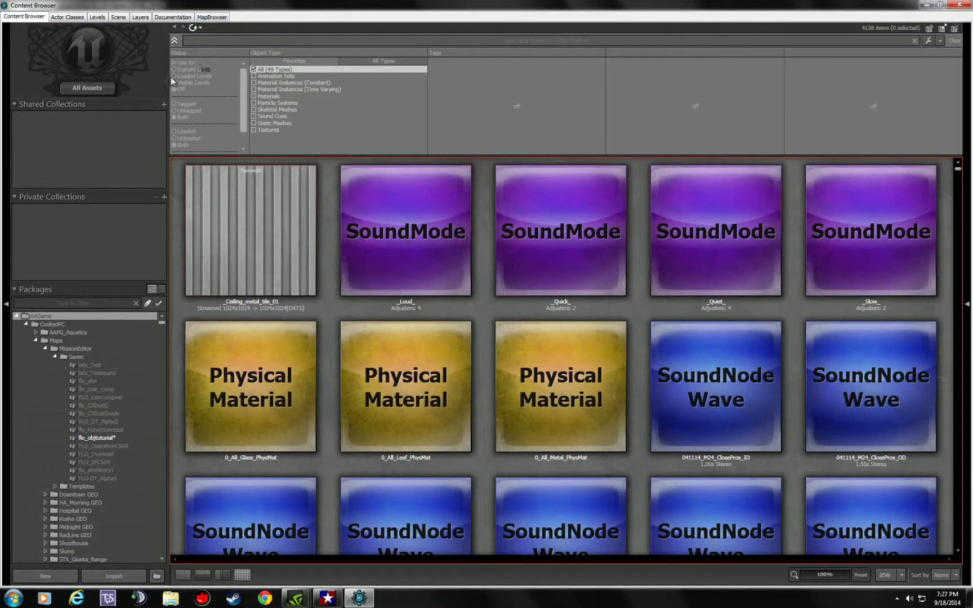
left_click(212, 18)
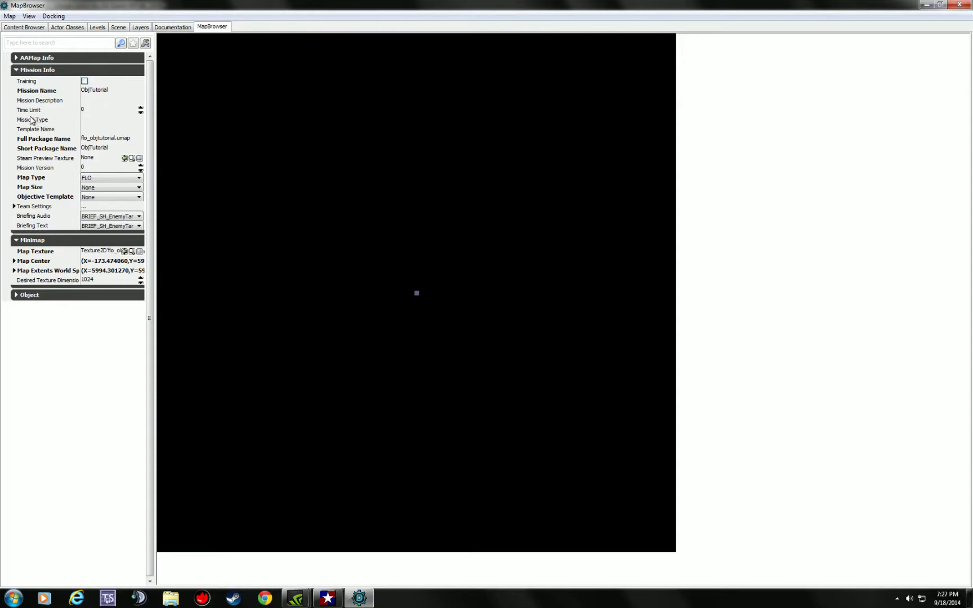
left_click(92, 124)
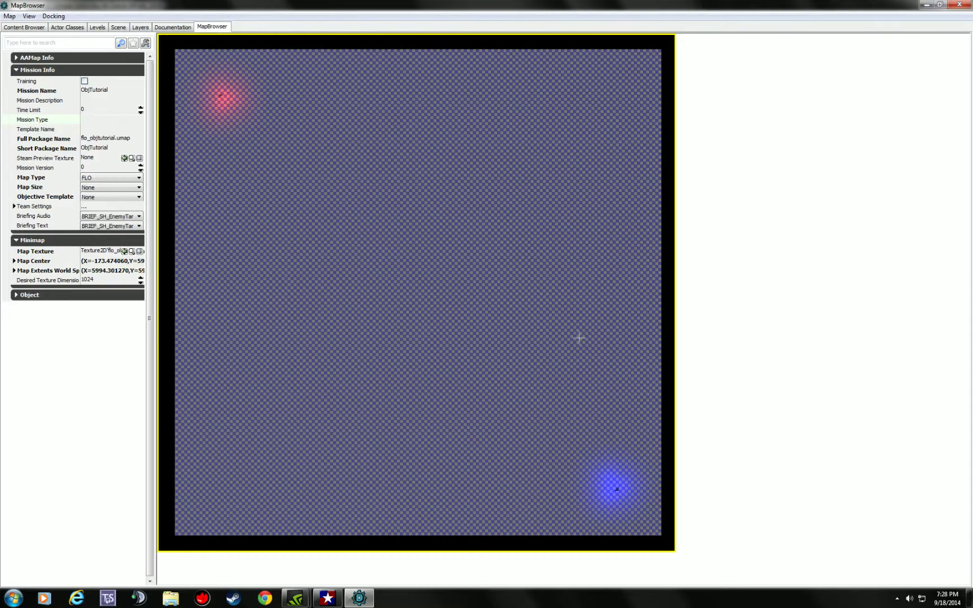
left_click(11, 17)
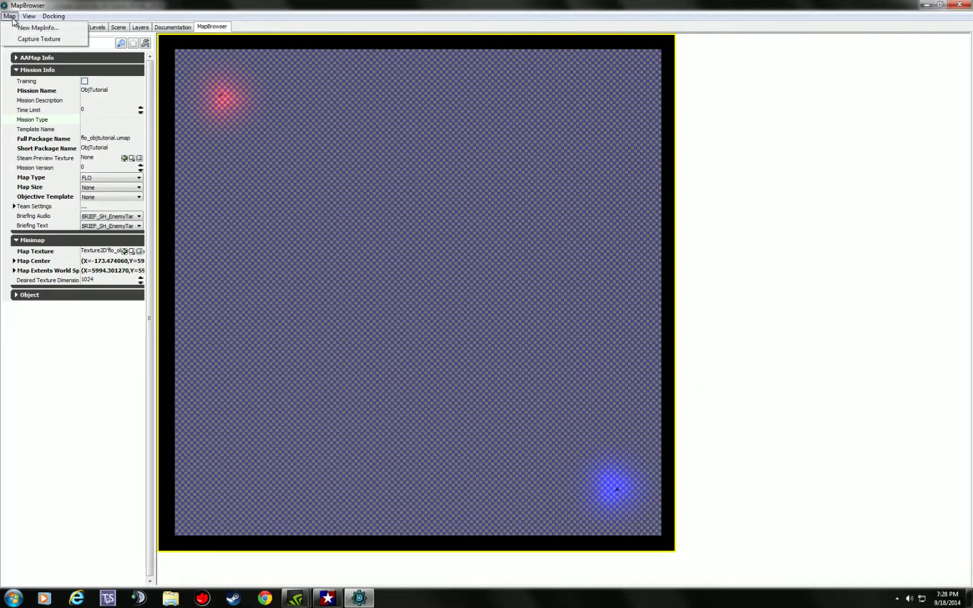
left_click(33, 40)
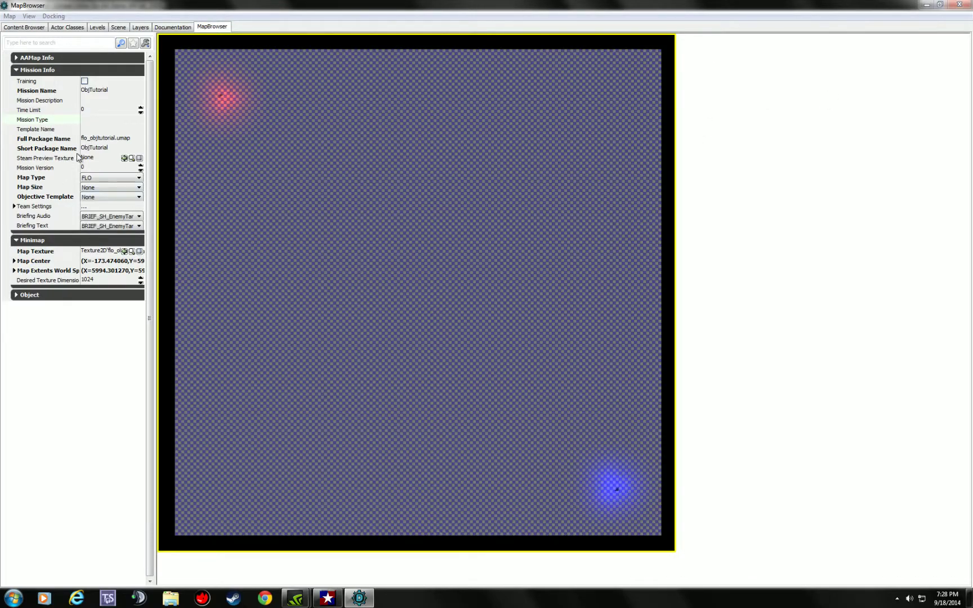
left_click(960, 4)
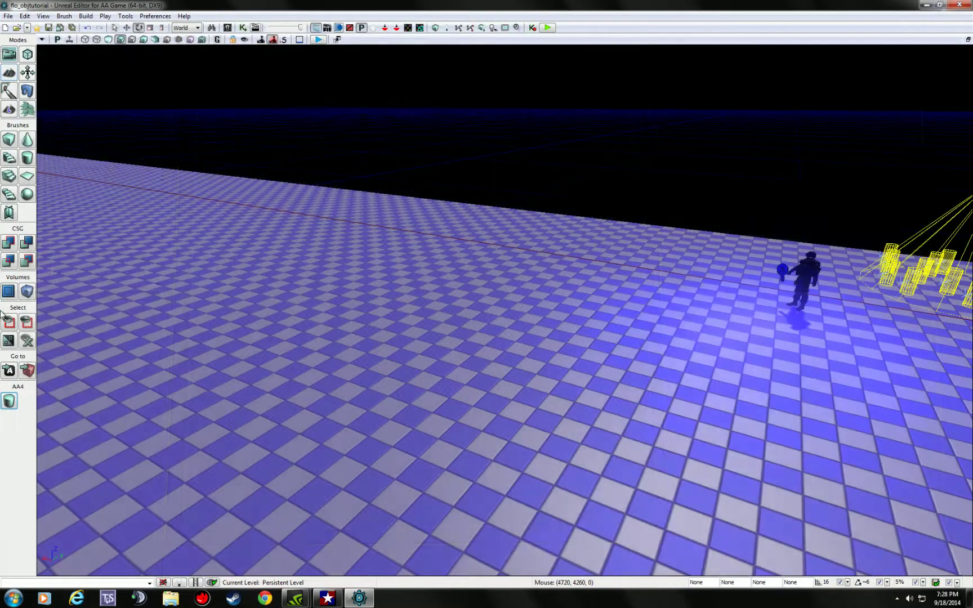
Check in Mission Flow whether all insertion and deployment points fit within the newly captured map
left_click(10, 401)
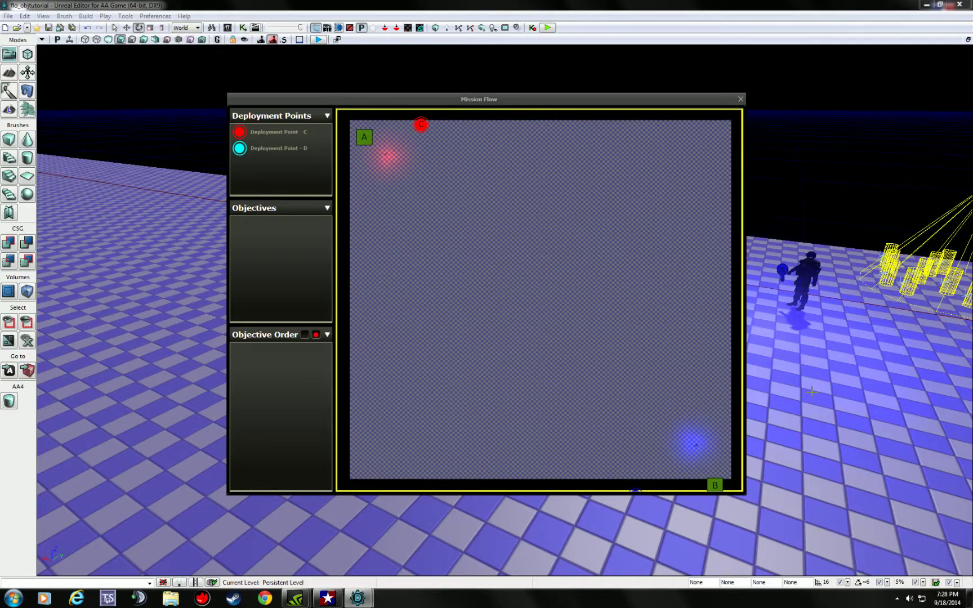
left_click_drag(811, 392, 914, 402)
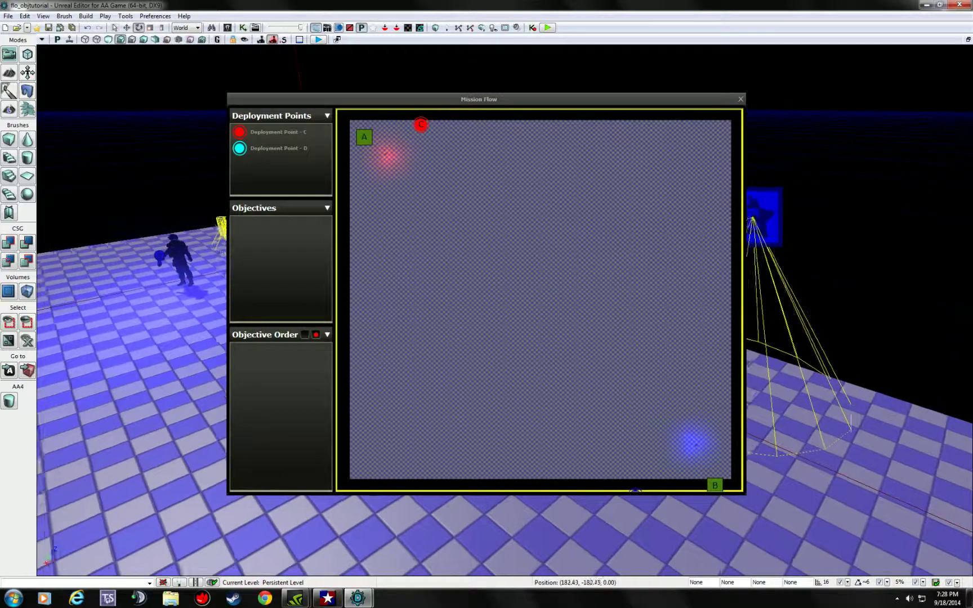
right_click_drag(946, 391, 768, 371)
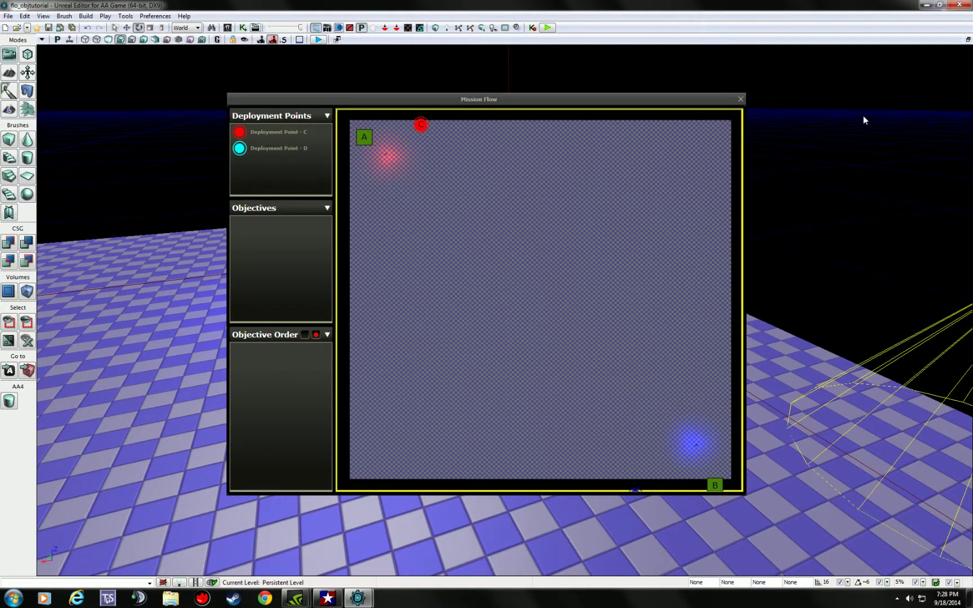
left_click(741, 99)
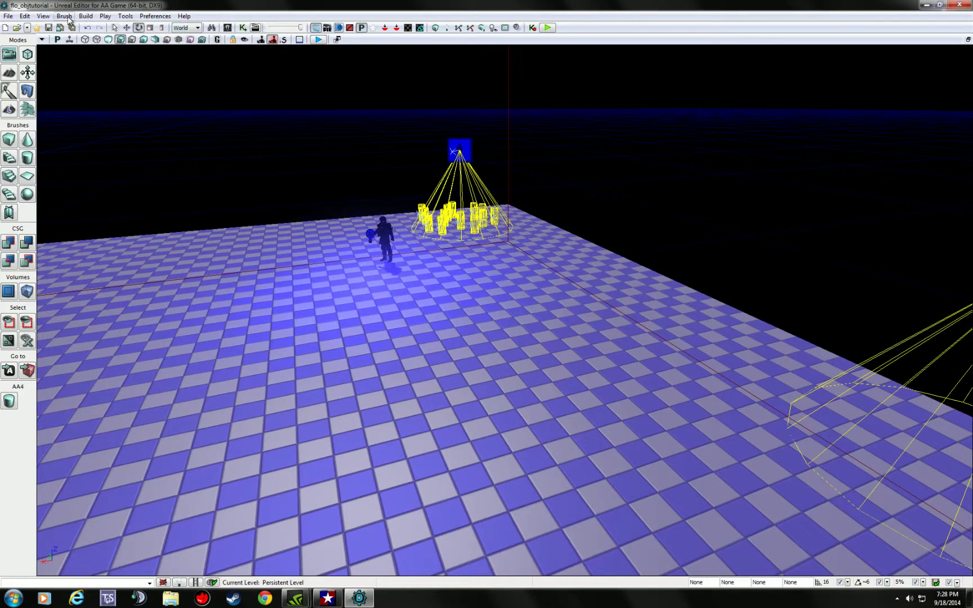
Recapture the minimap texture with a wider framing around the floor and reopen Mission Flow to check it
left_click(227, 27)
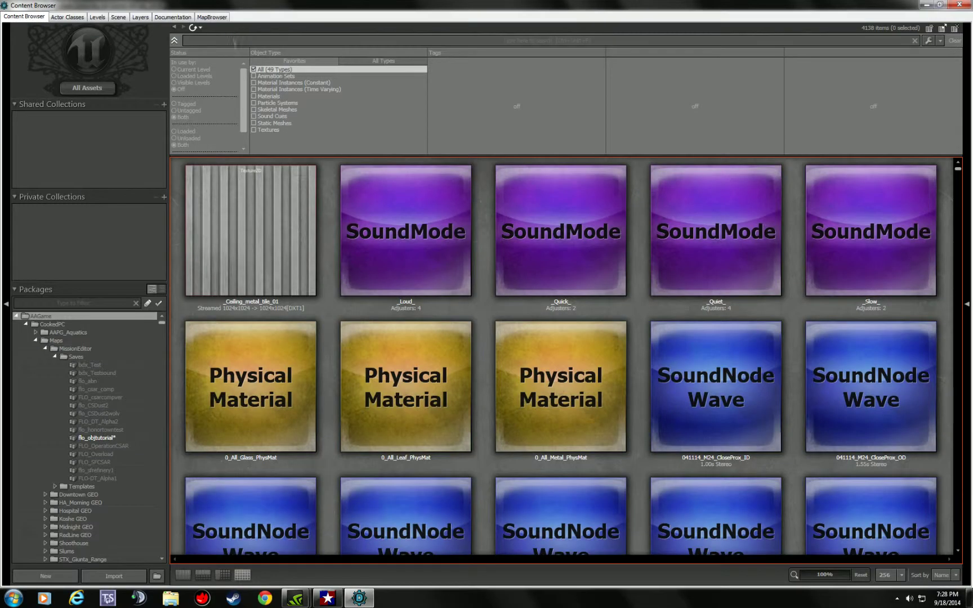
left_click(211, 17)
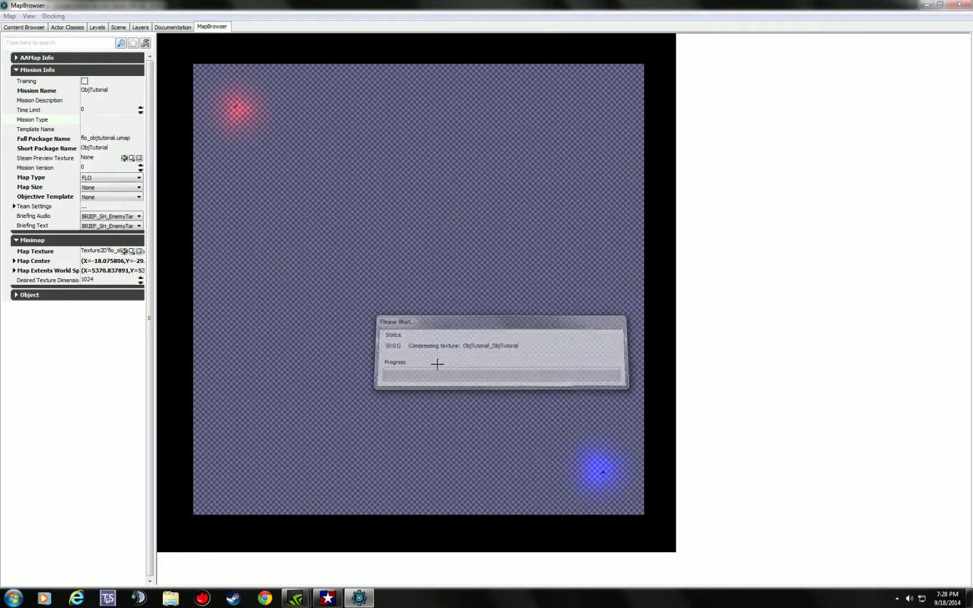
left_click(966, 6)
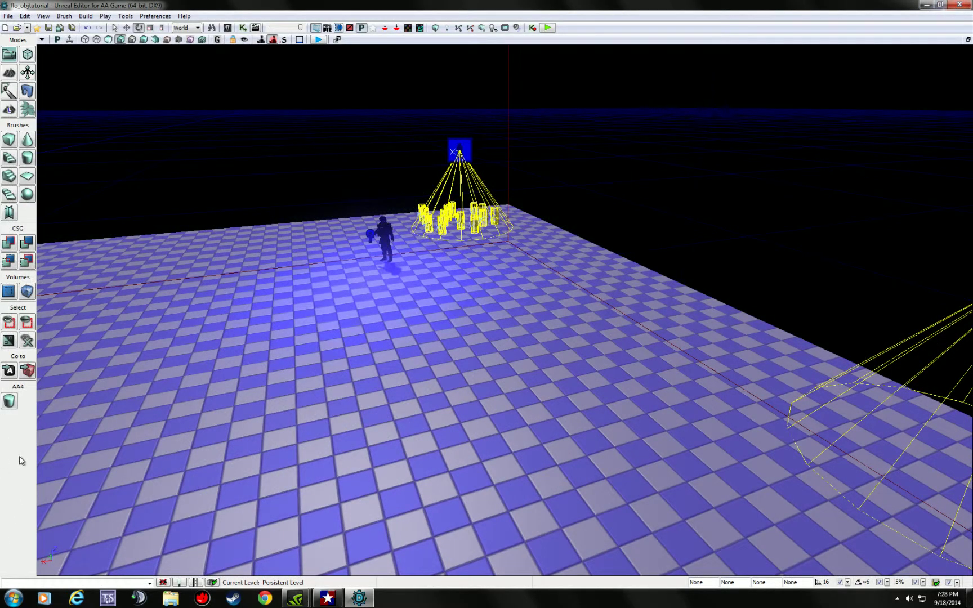
left_click(9, 401)
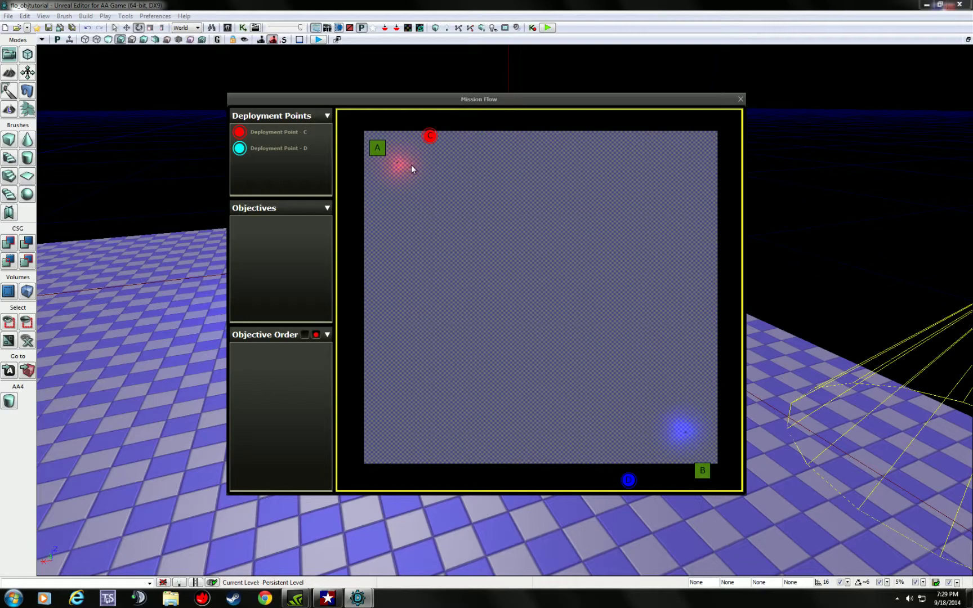
Link deployment point C to insertion point A on the Mission Flow map and close the map
left_click_drag(432, 138, 381, 152)
left_click(741, 100)
Play-test the level as the attacking team, looking around the red-lit spawn area and aiming down the sight
left_click_drag(788, 182, 670, 135)
left_click(547, 28)
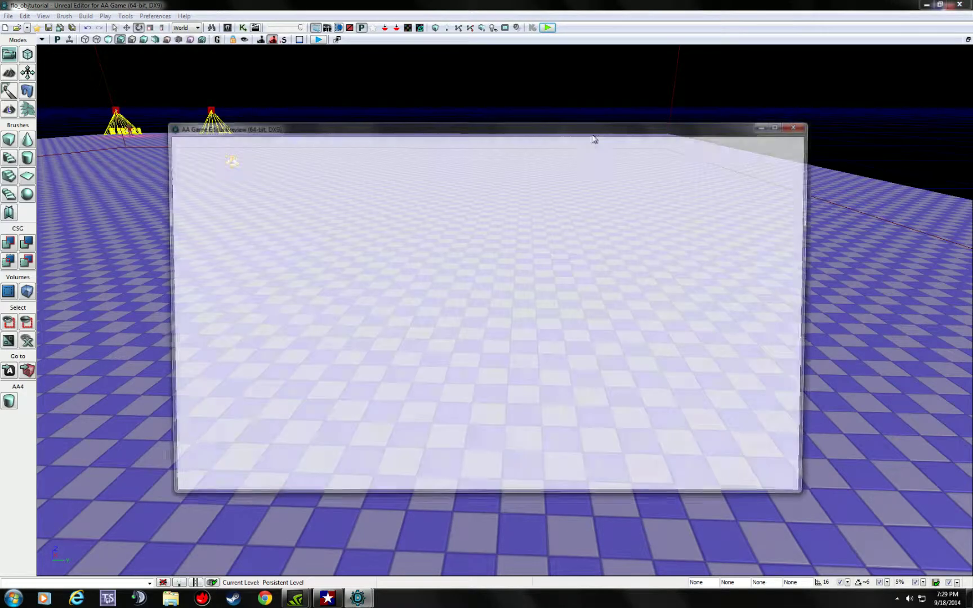
key("w")
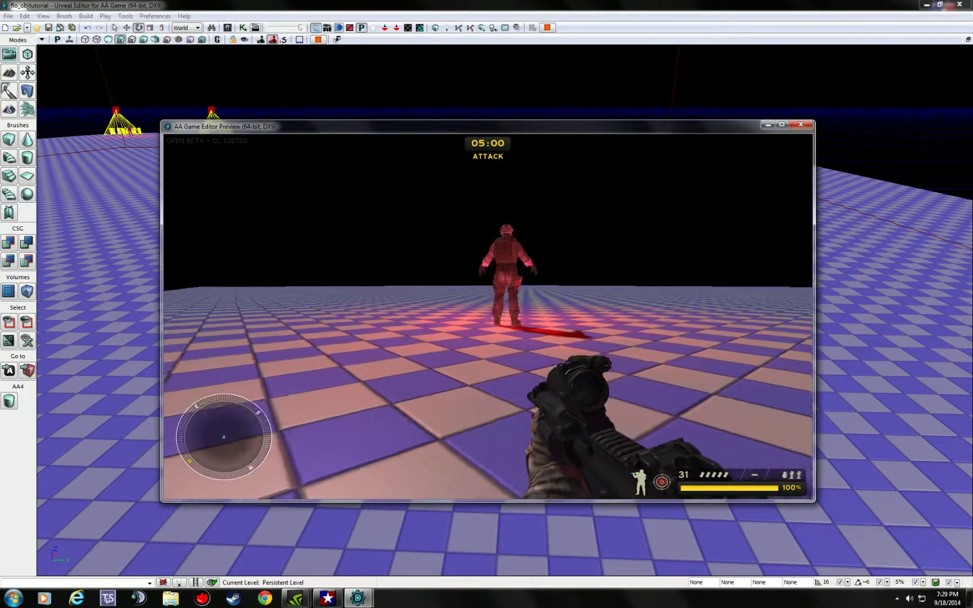
key("w")
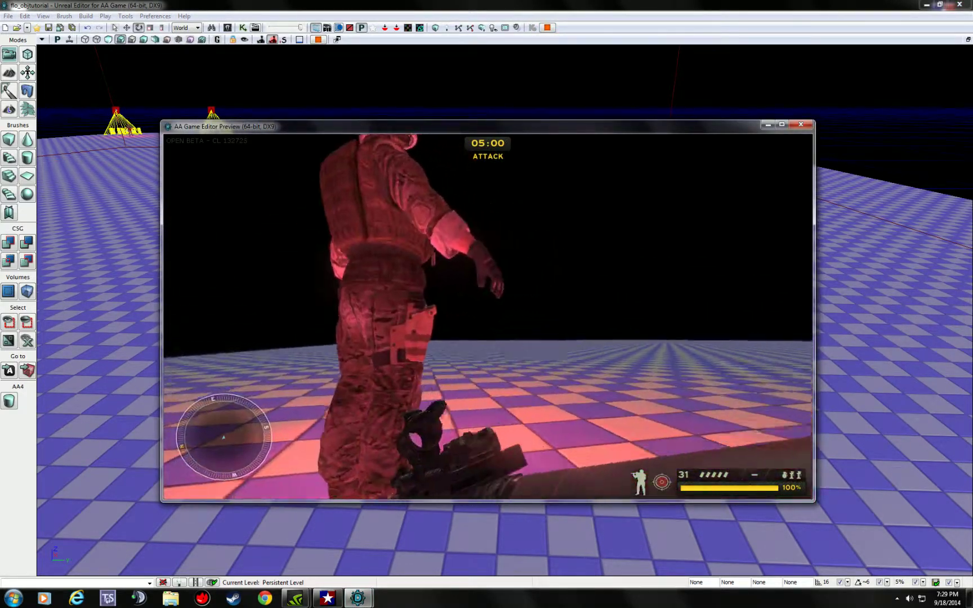
key("w")
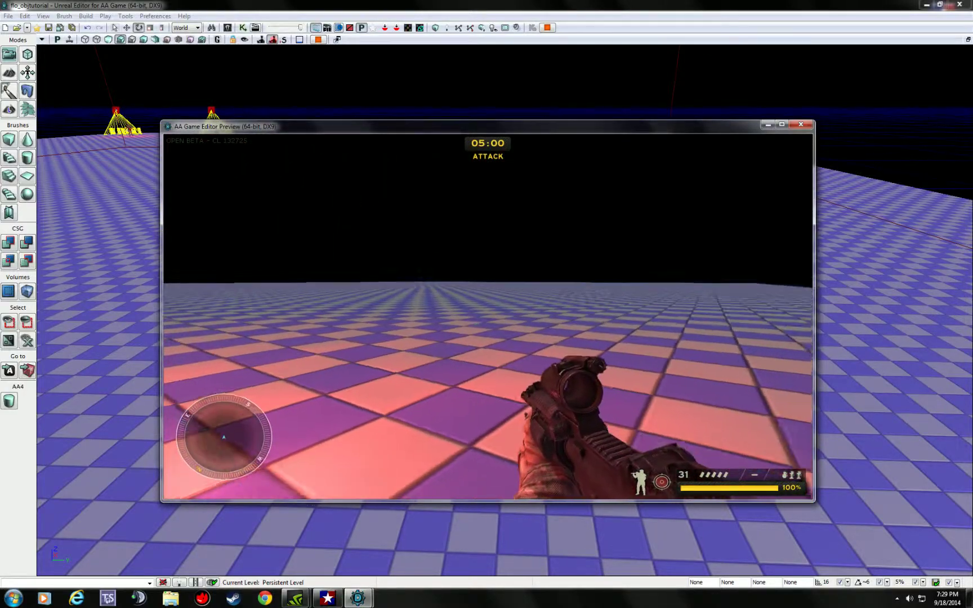
right_click(488, 317)
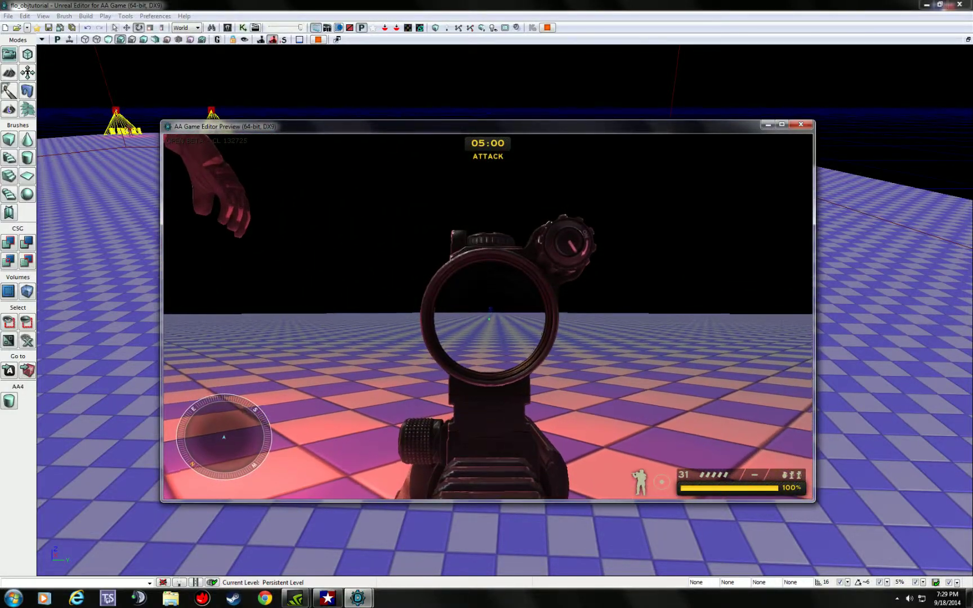
right_click(488, 317)
Switch to Team Bravo in the preview with the default loadout, check where it spawns, and exit the game
key("Escape")
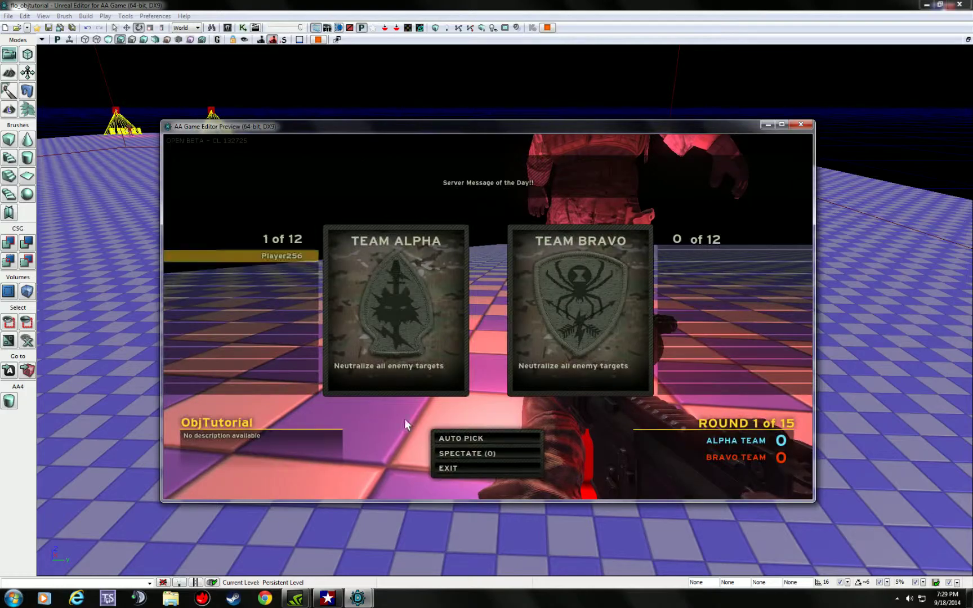
left_click(609, 319)
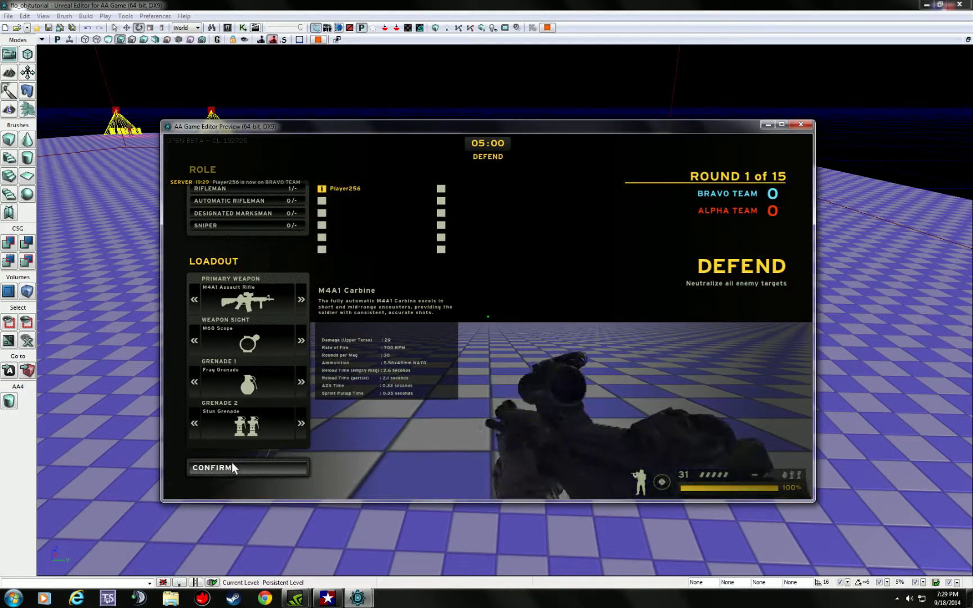
left_click(232, 464)
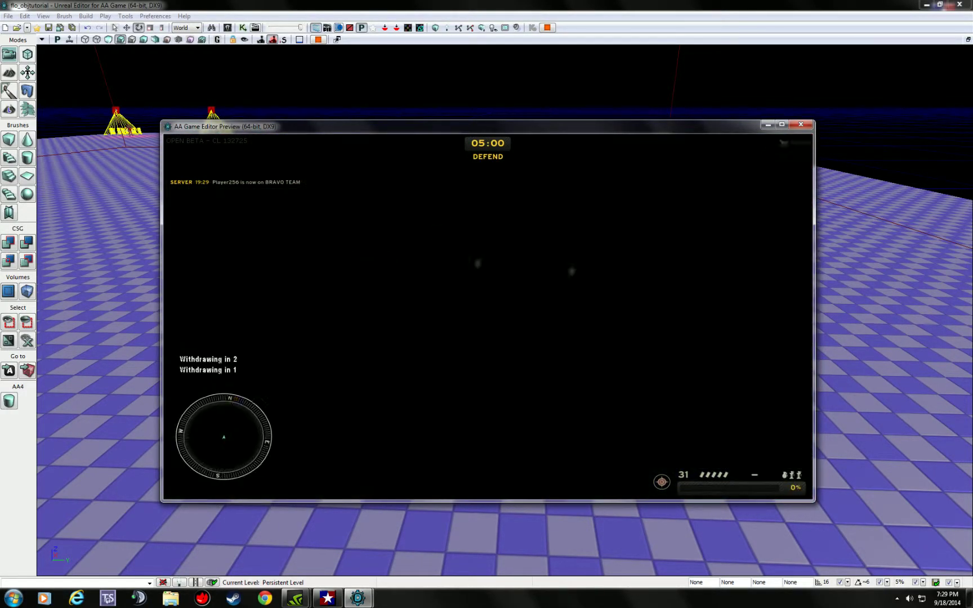
left_click(255, 463)
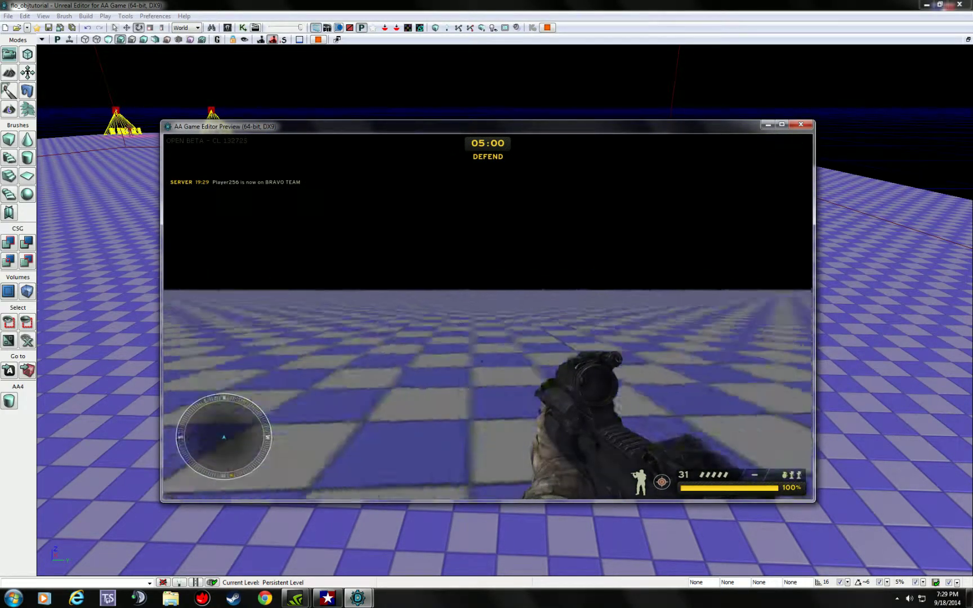
key("Escape")
left_click(203, 466)
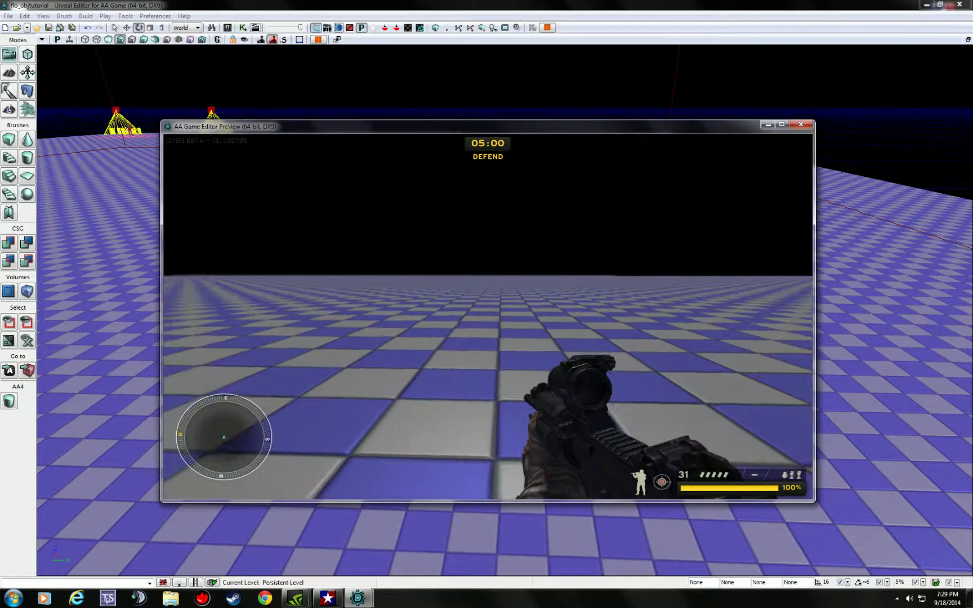
key("Escape")
left_click(220, 305)
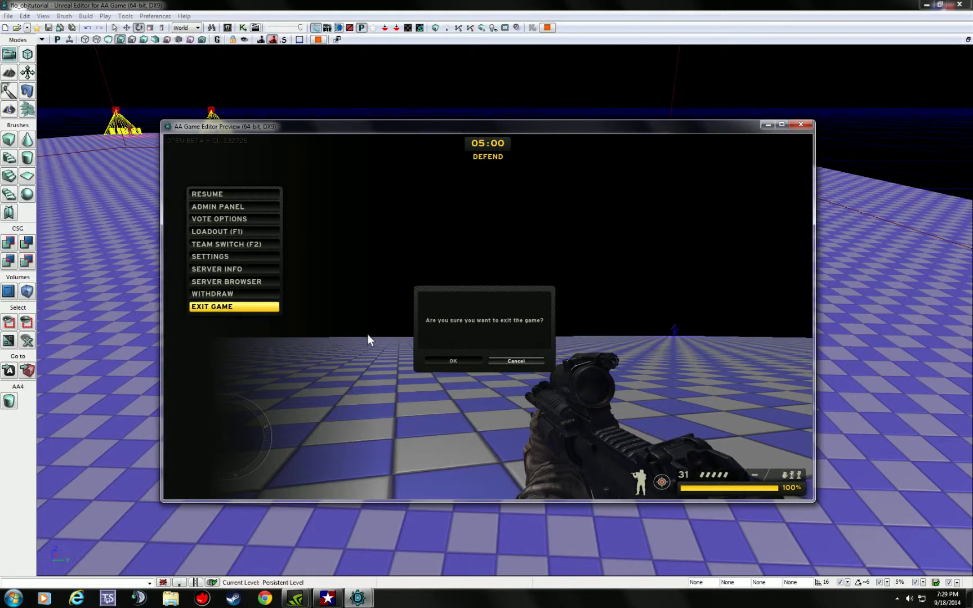
left_click(450, 359)
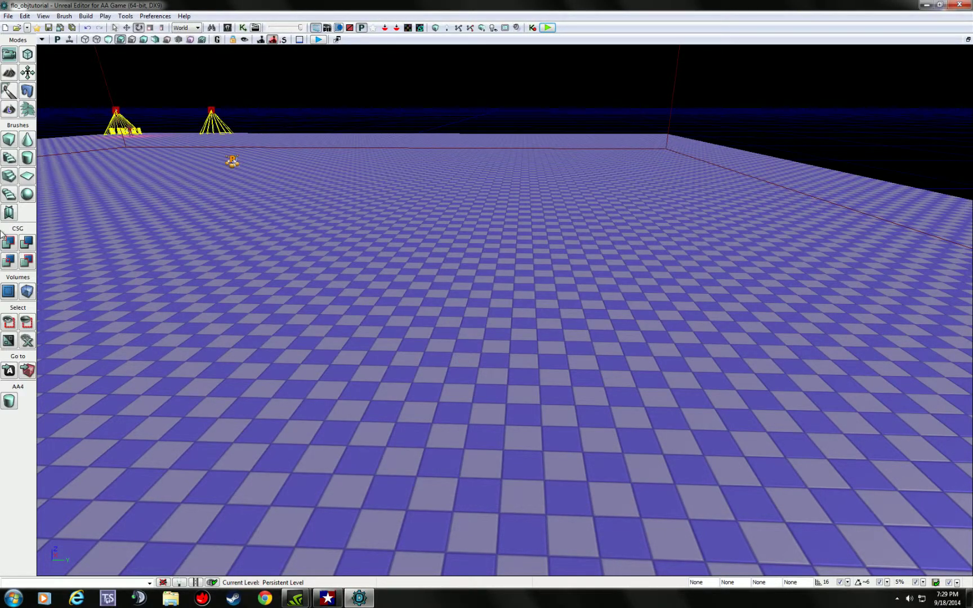
Link deployment point D to insertion point B in Mission Flow and close the map
left_click(9, 401)
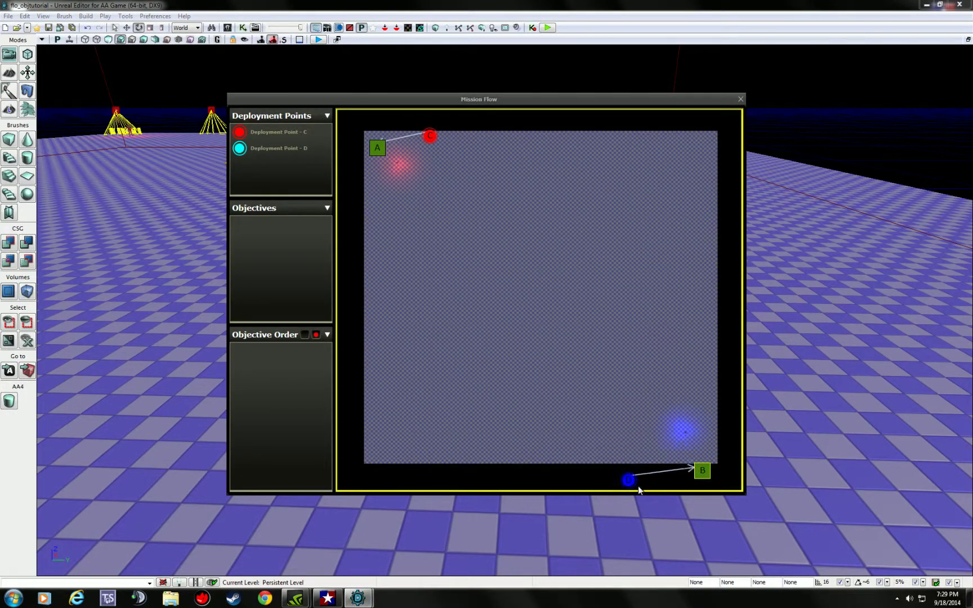
left_click(739, 99)
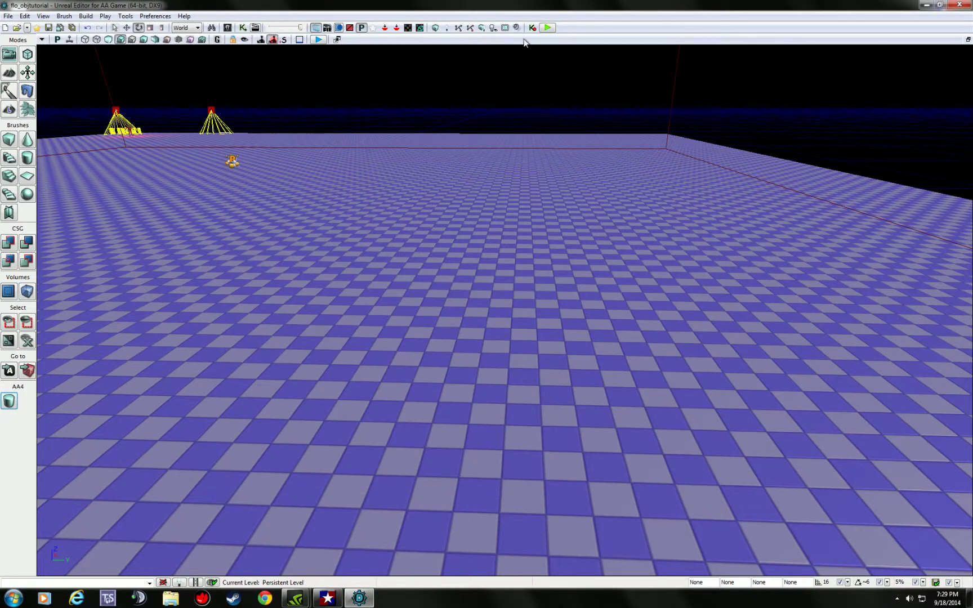
Launch the game preview again, switch to Team Bravo and spawn with the default loadout
left_click(546, 28)
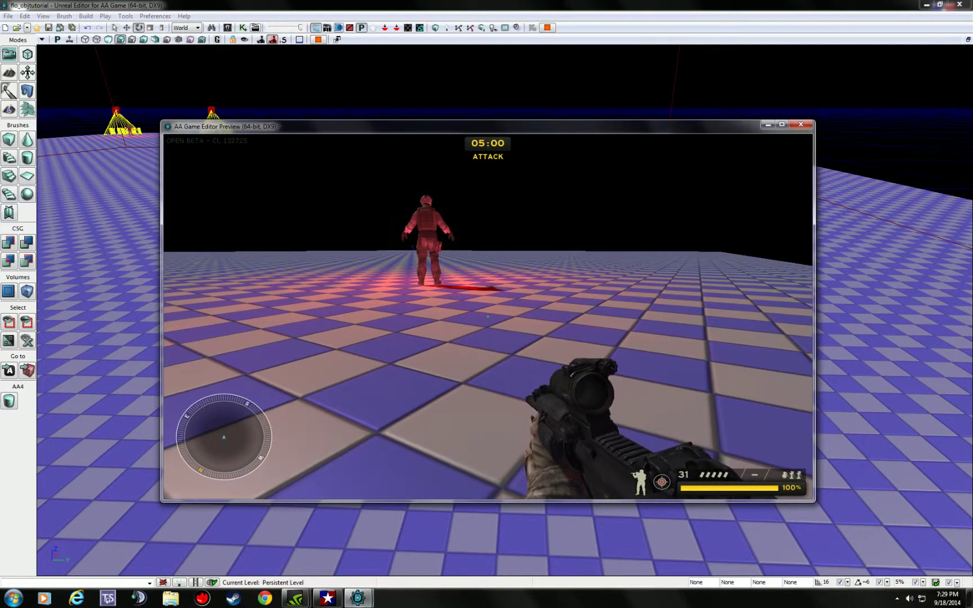
key("m")
left_click(580, 319)
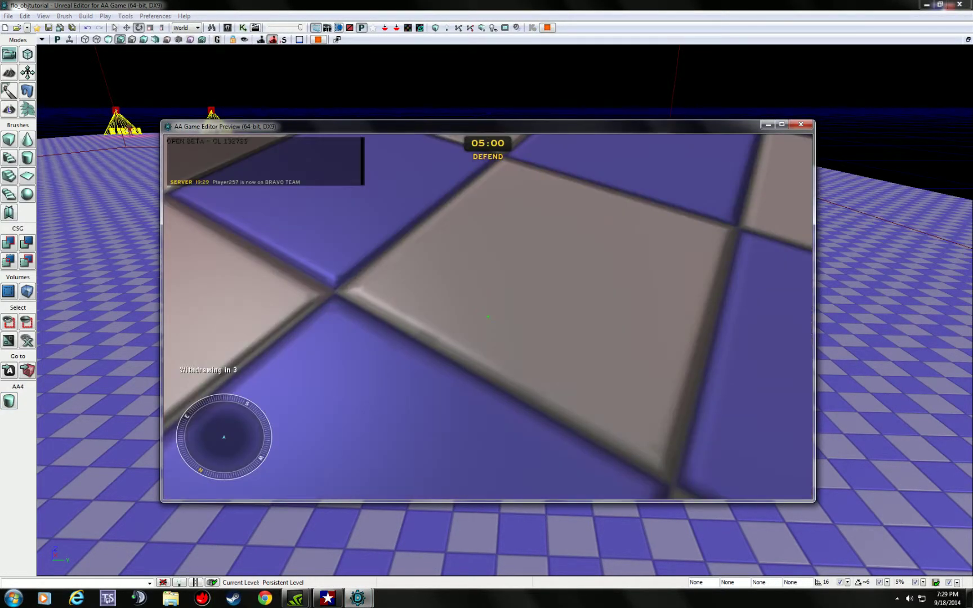
left_click(237, 465)
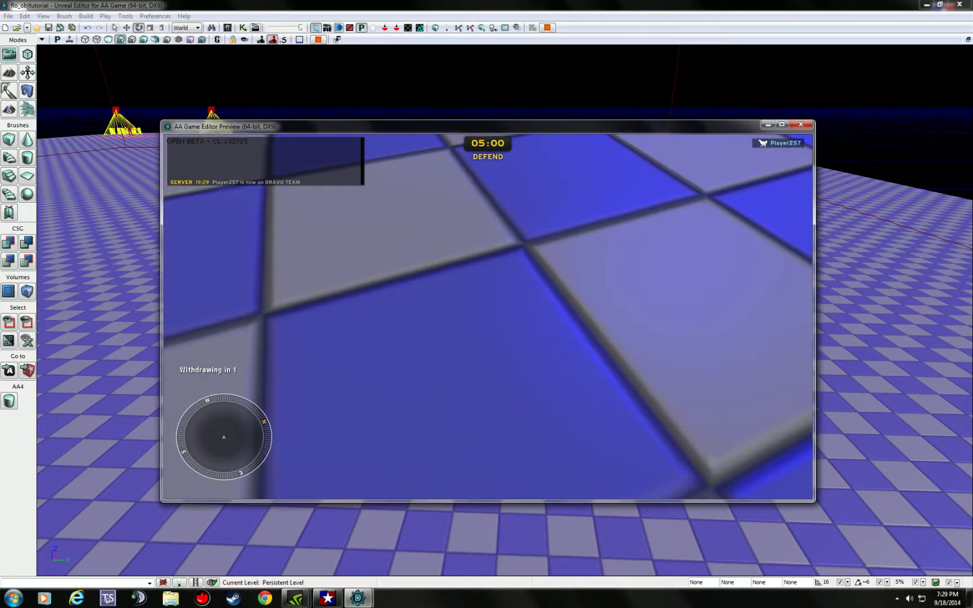
left_click(242, 468)
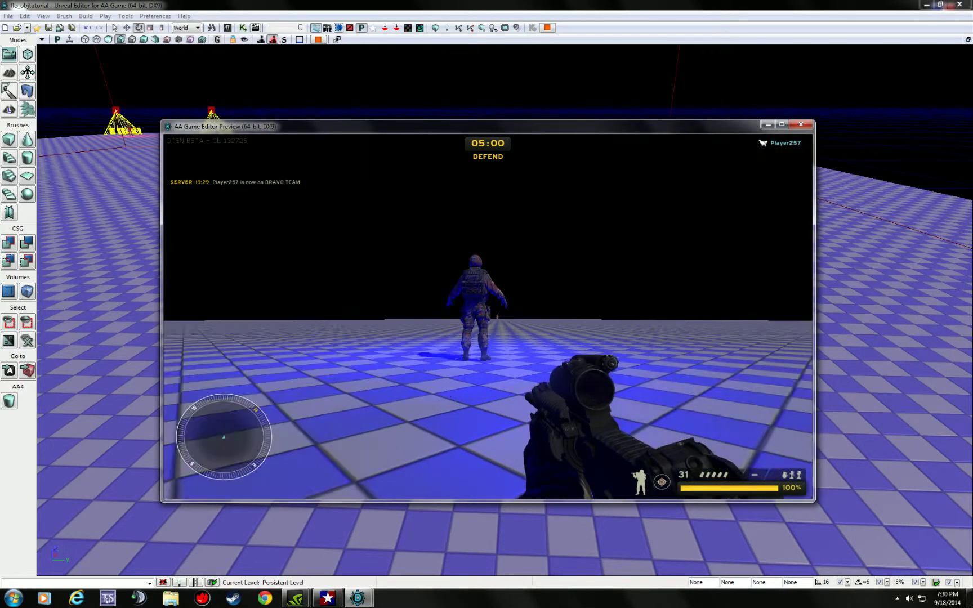
Walk past the blue-lit soldier at the Bravo spawn and fire test shots across the floor through the scope
key("w")
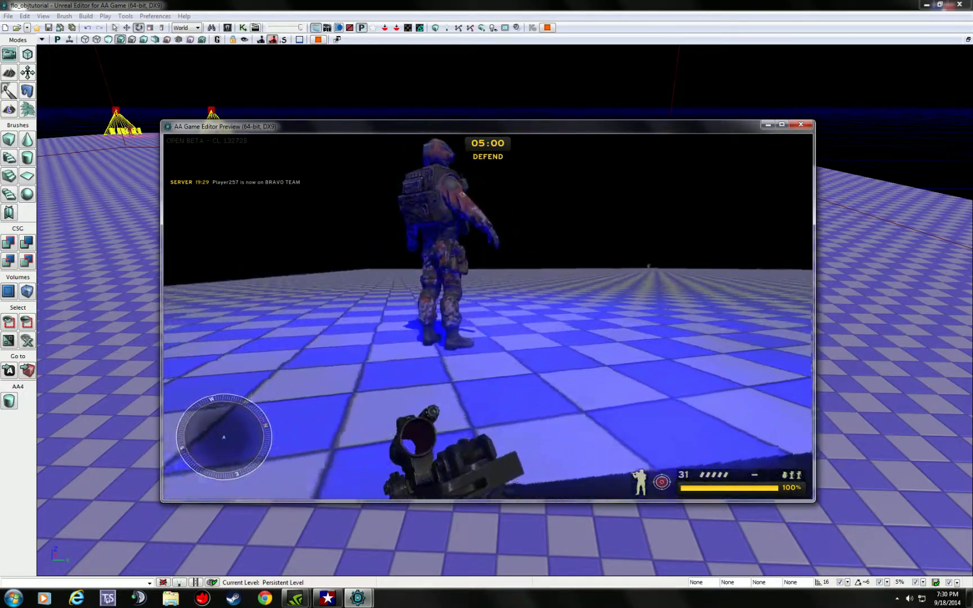
key("a")
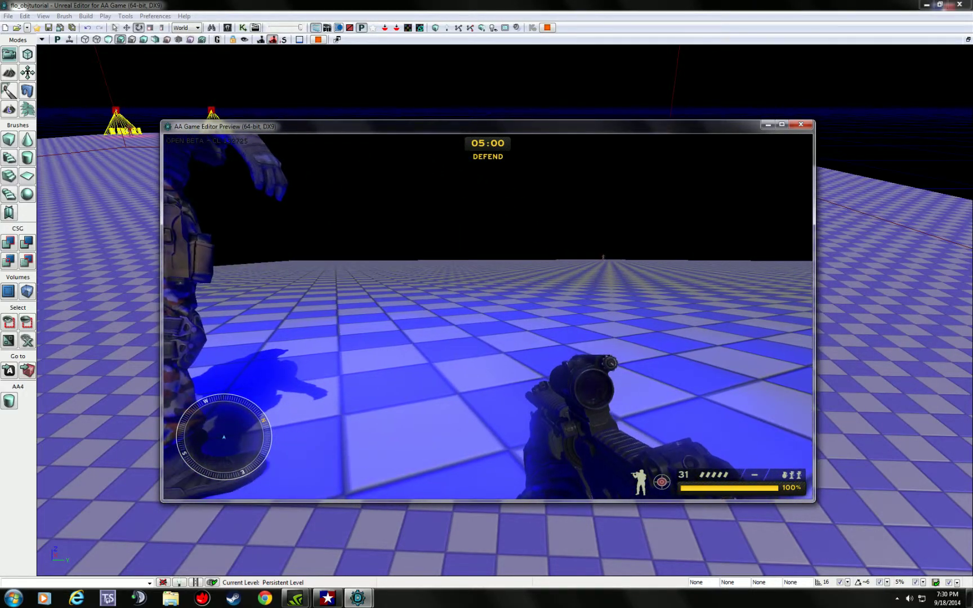
key("w")
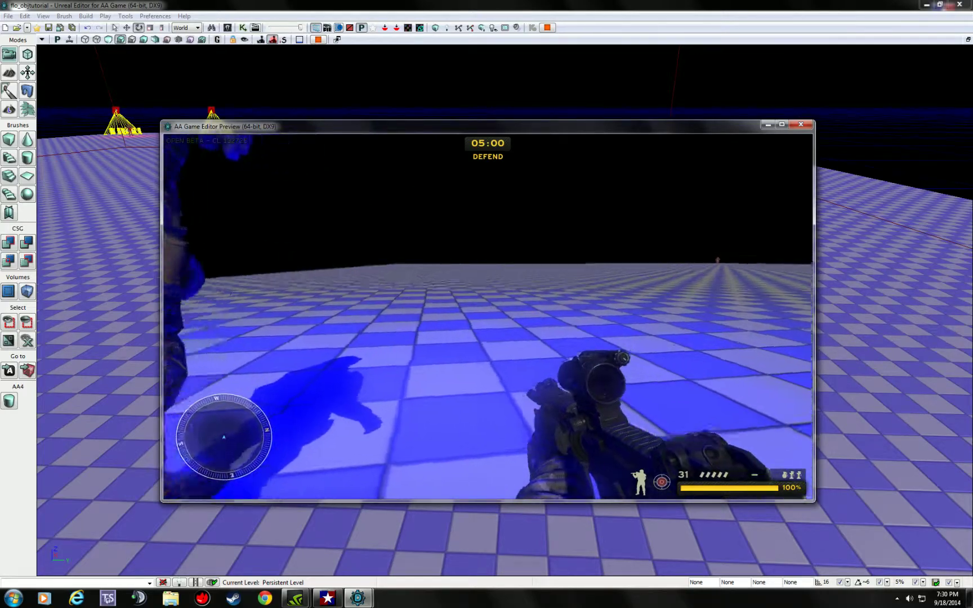
right_click(487, 316)
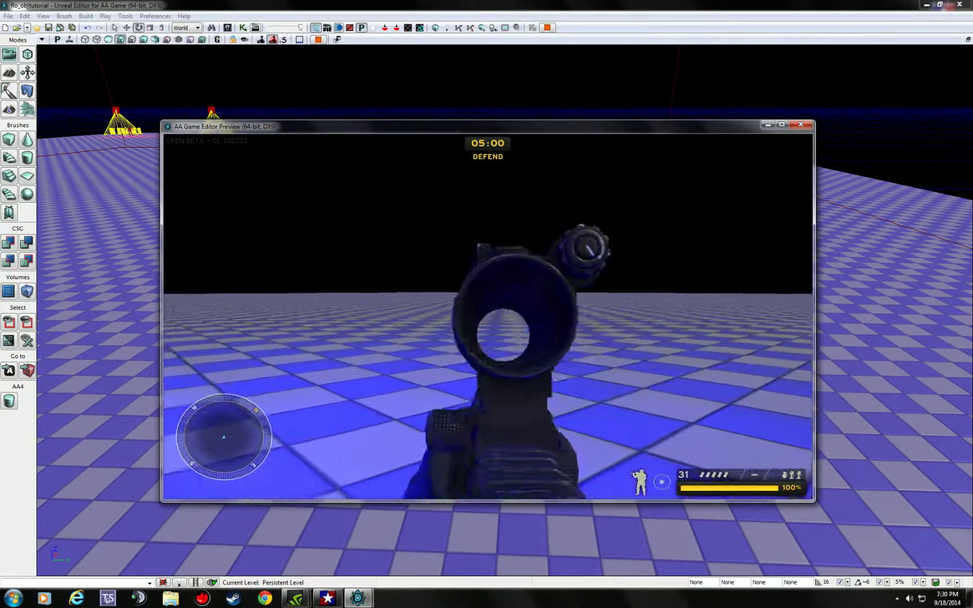
left_click(488, 316)
left_click(488, 317)
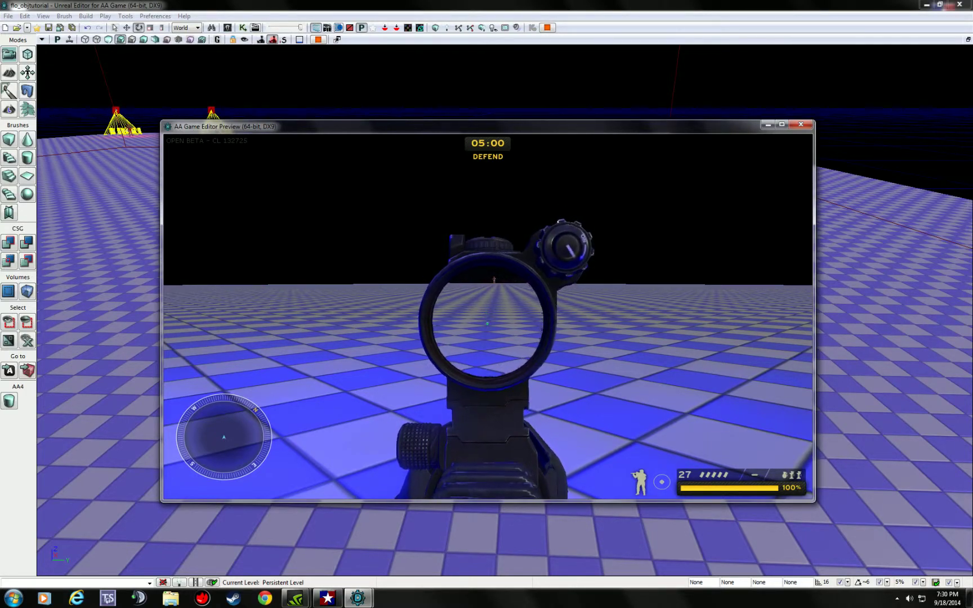
Exit the game preview and review the deployment point links in Mission Flow
key("Escape")
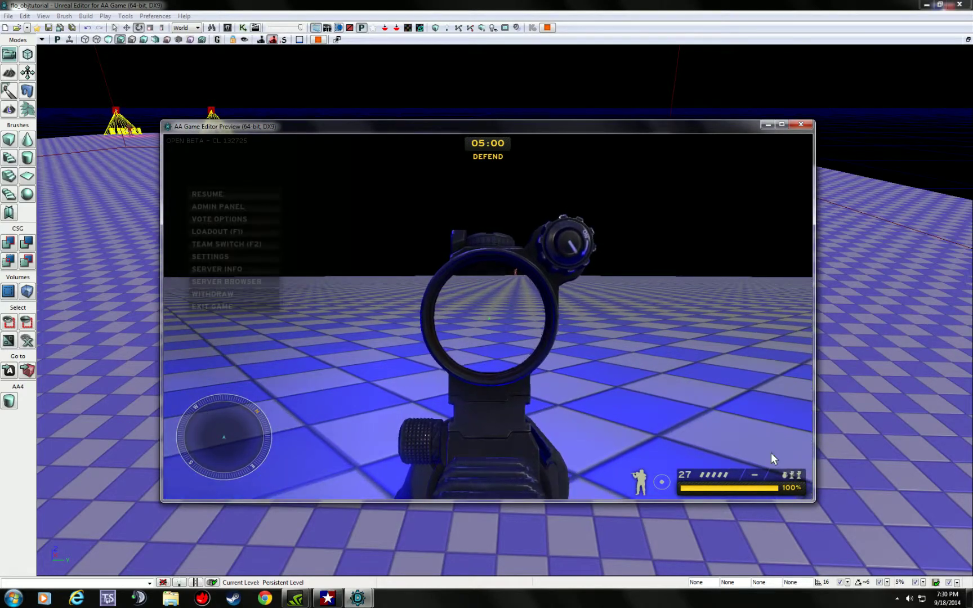
left_click(208, 307)
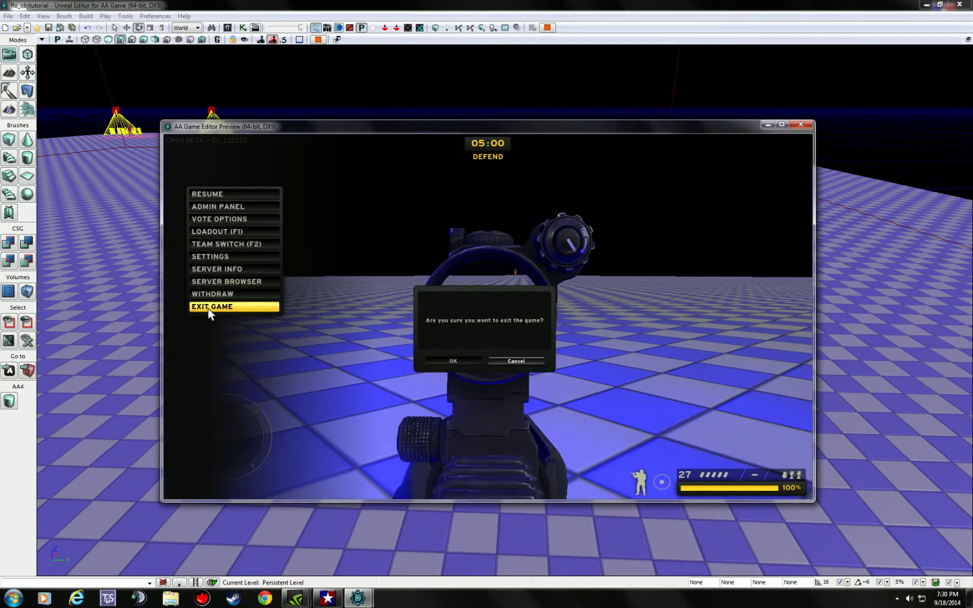
left_click(454, 360)
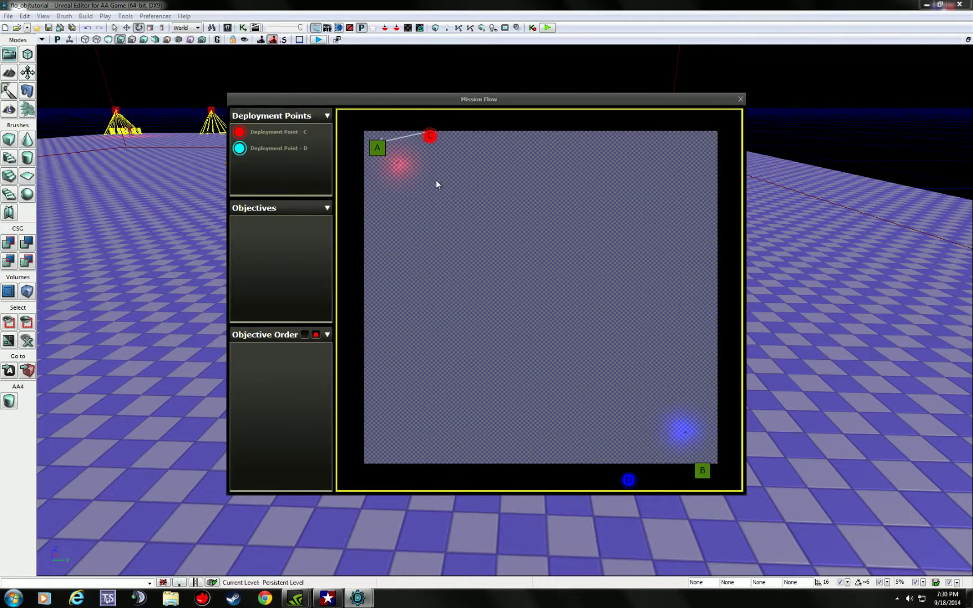
left_click(740, 100)
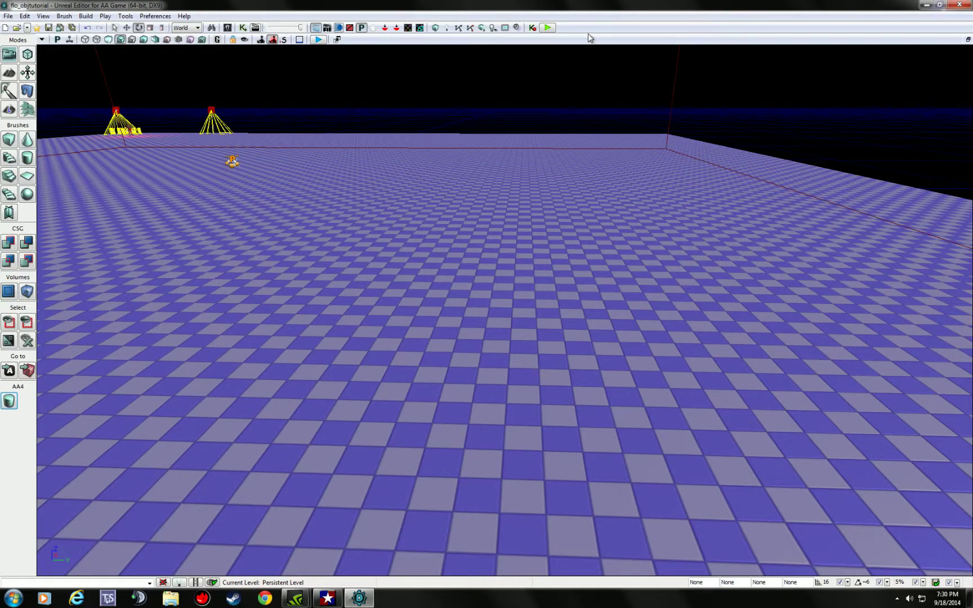
Start another preview, join Team Bravo and confirm the default loadout to retest its spawn
left_click(548, 28)
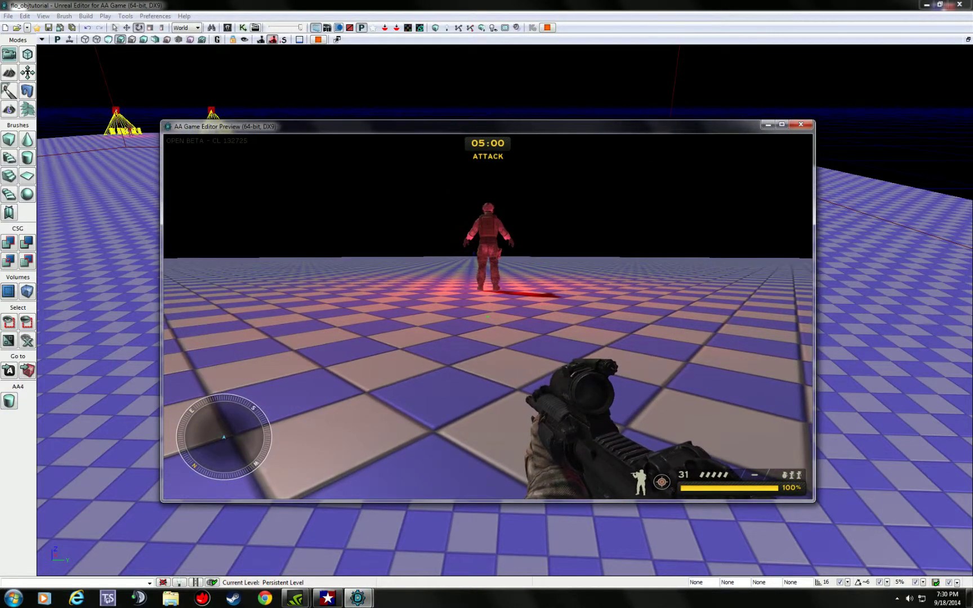
key("F2")
left_click(584, 313)
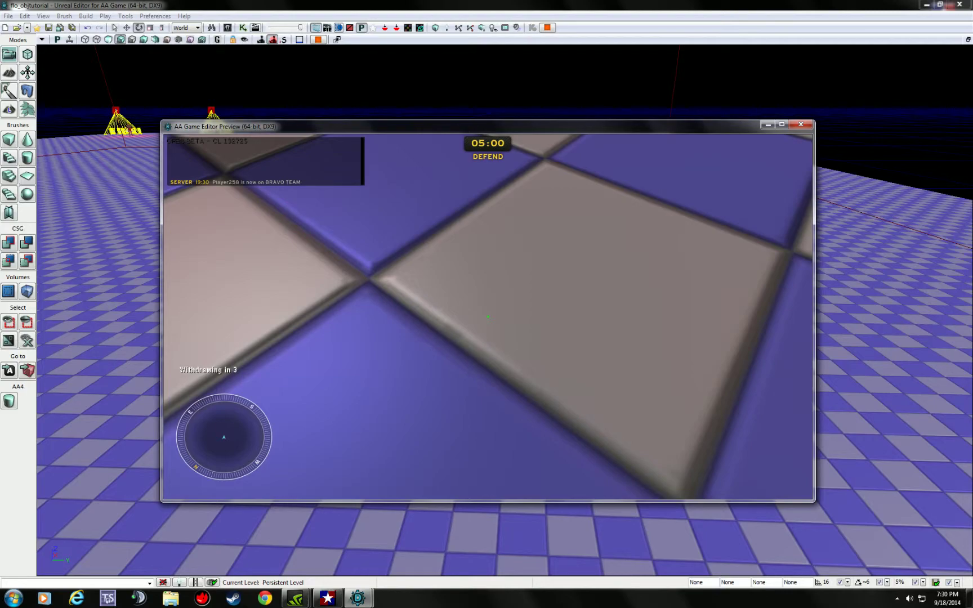
key("Escape")
left_click(213, 308)
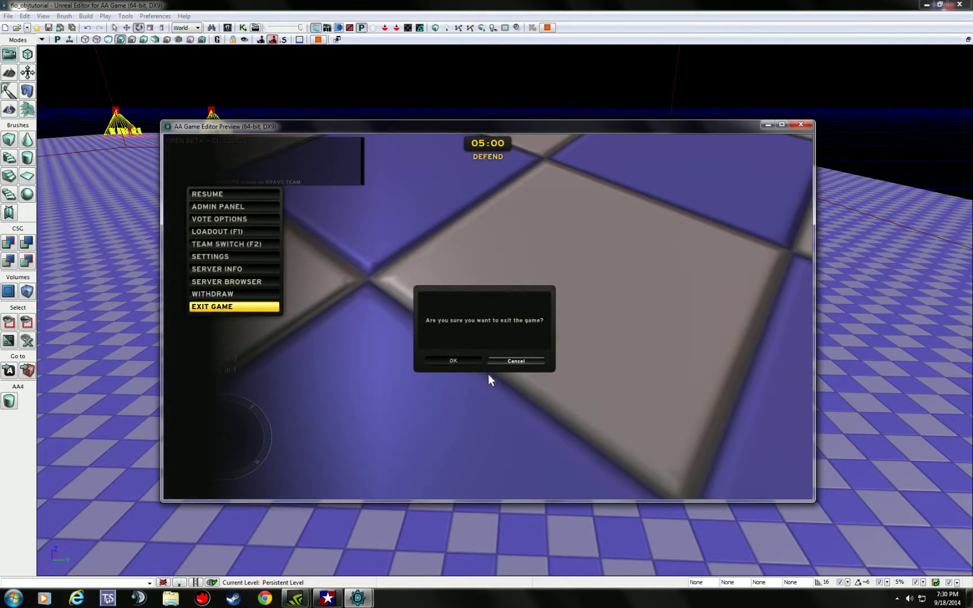
left_click(506, 362)
key("Escape")
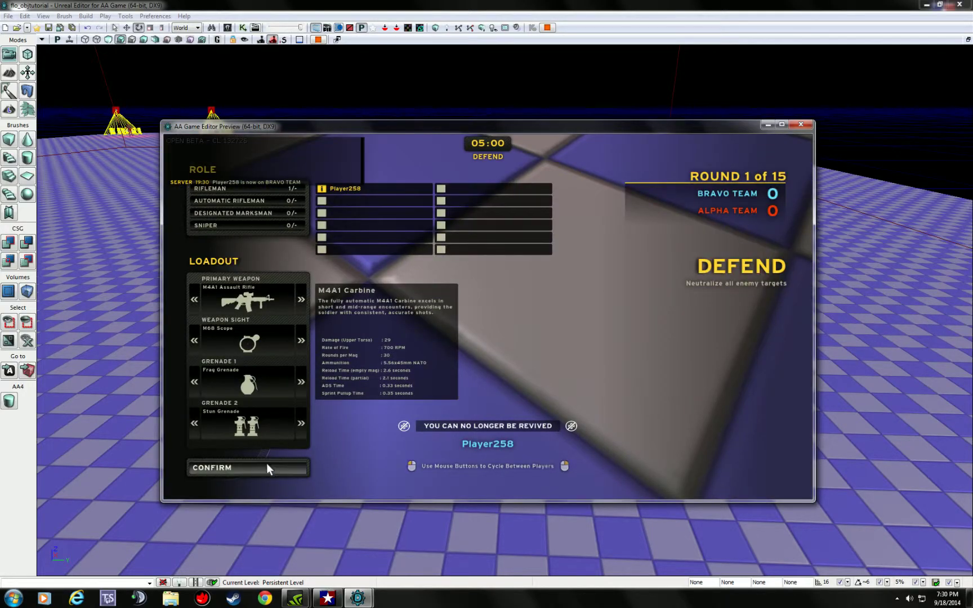
left_click(267, 463)
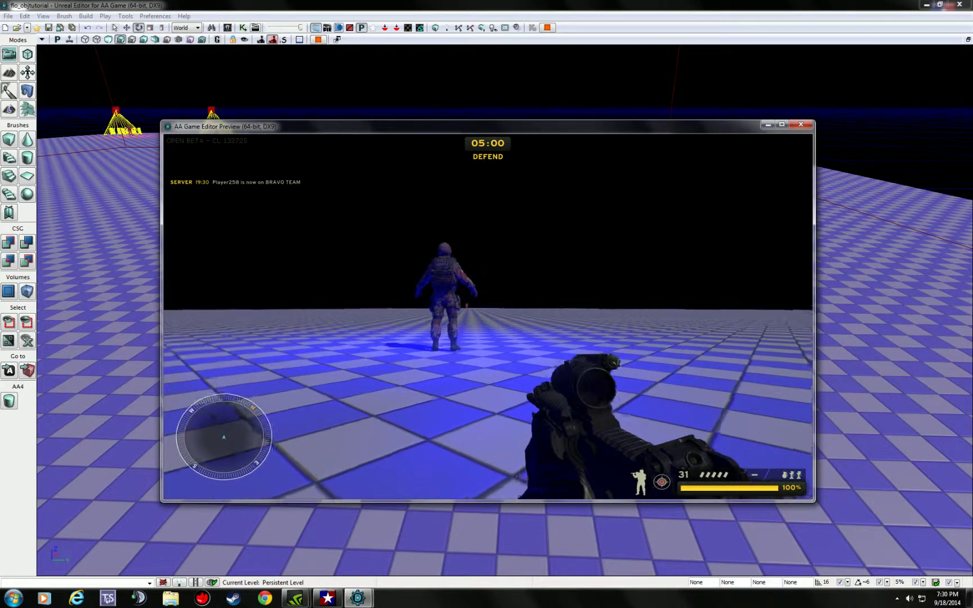
Walk forward past the soldier at the Bravo spawn, and exit the game preview
key("w")
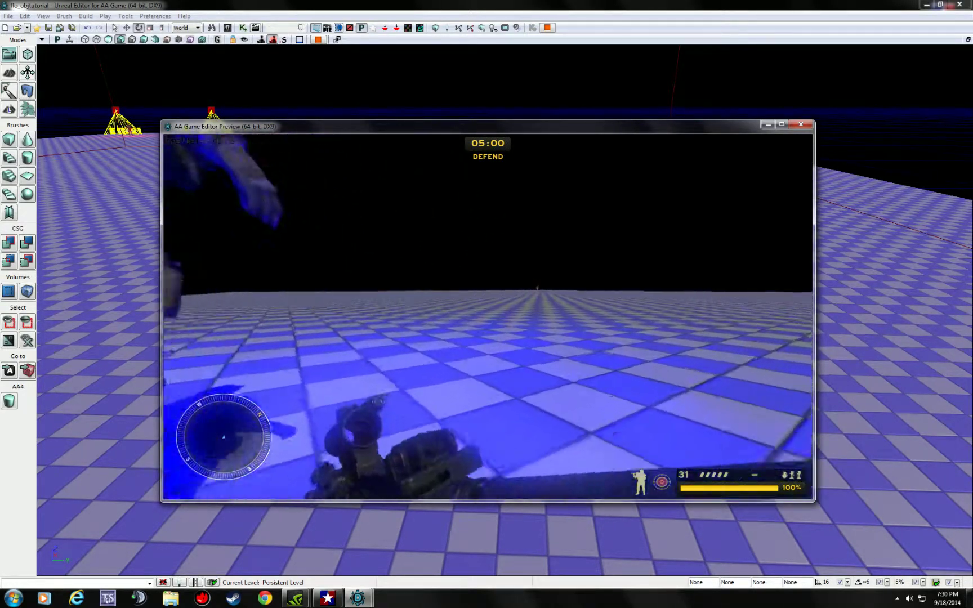
key("Escape")
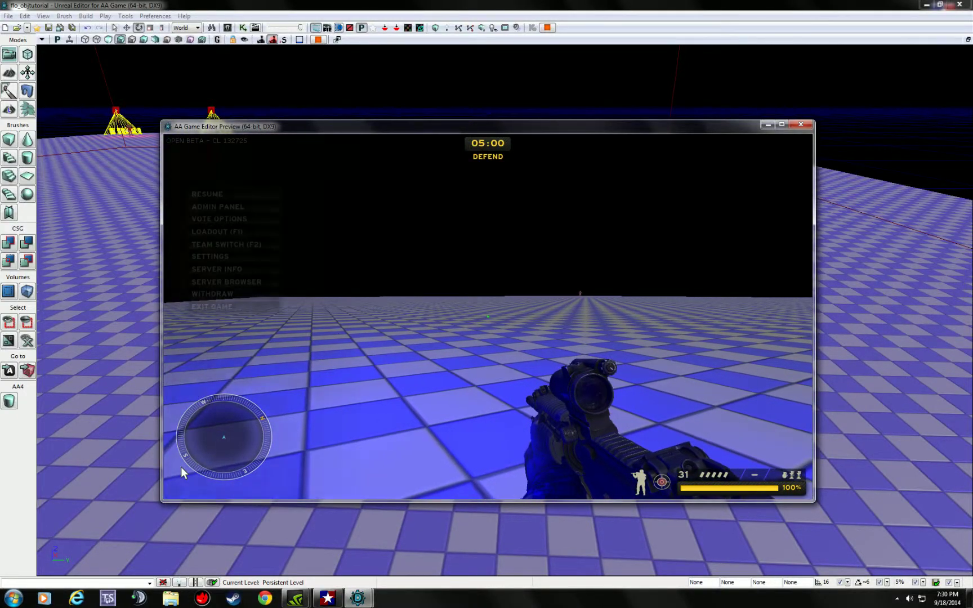
left_click(223, 308)
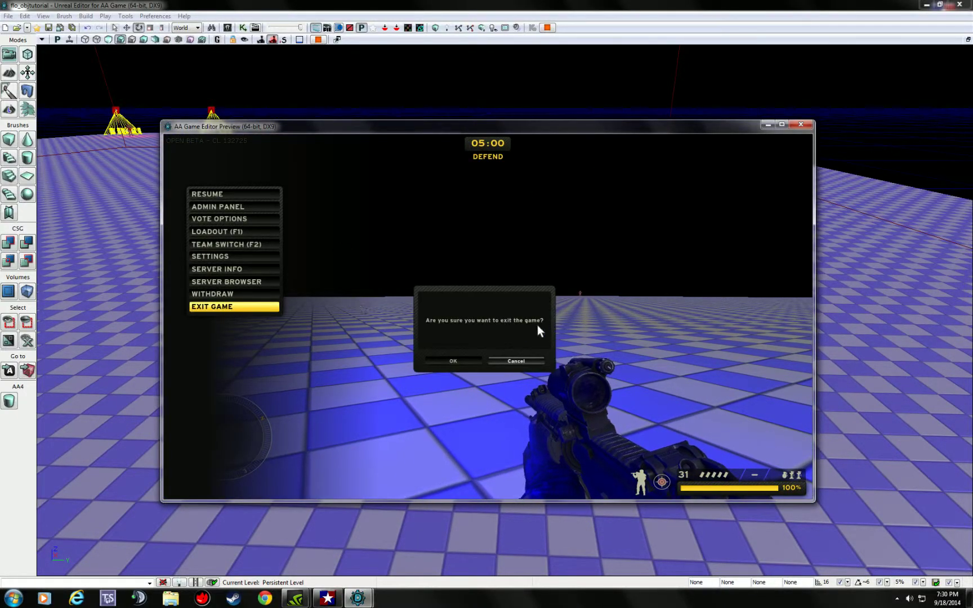
left_click(459, 362)
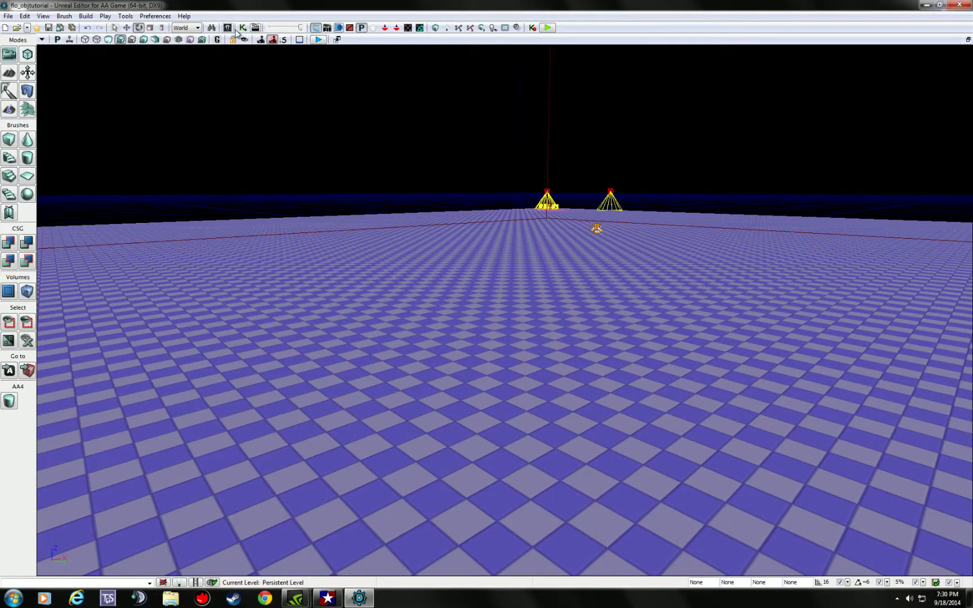
Fully load the AAGame packages in the Content Browser, dismiss the load errors report and close the browser
left_click(228, 28)
right_click(44, 321)
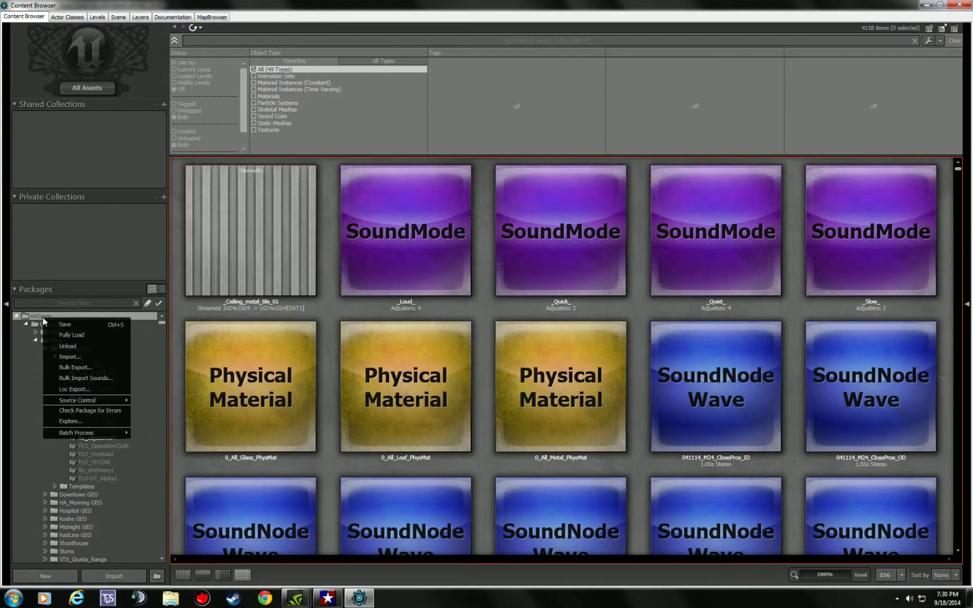
left_click(62, 331)
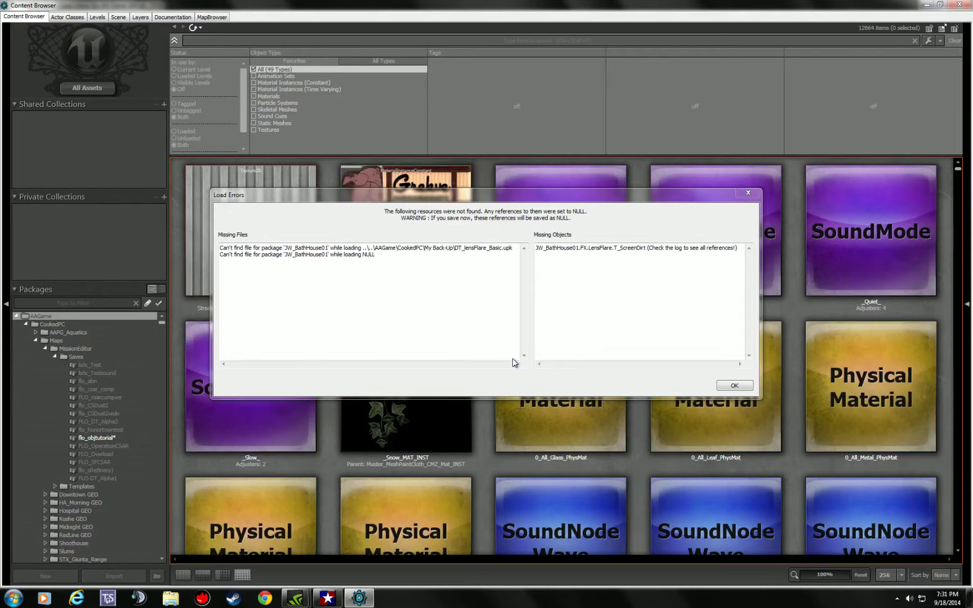
left_click(736, 386)
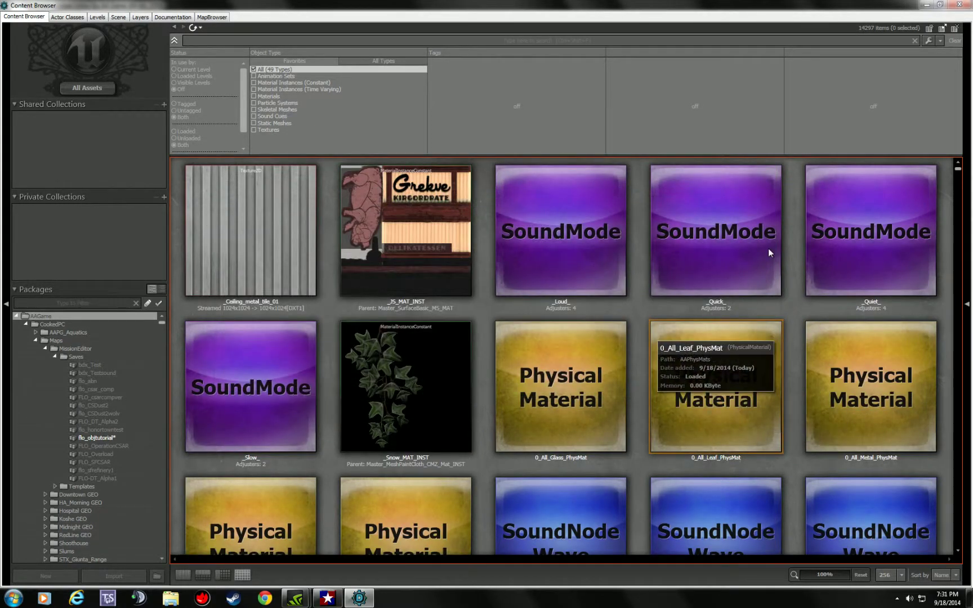
left_click(959, 5)
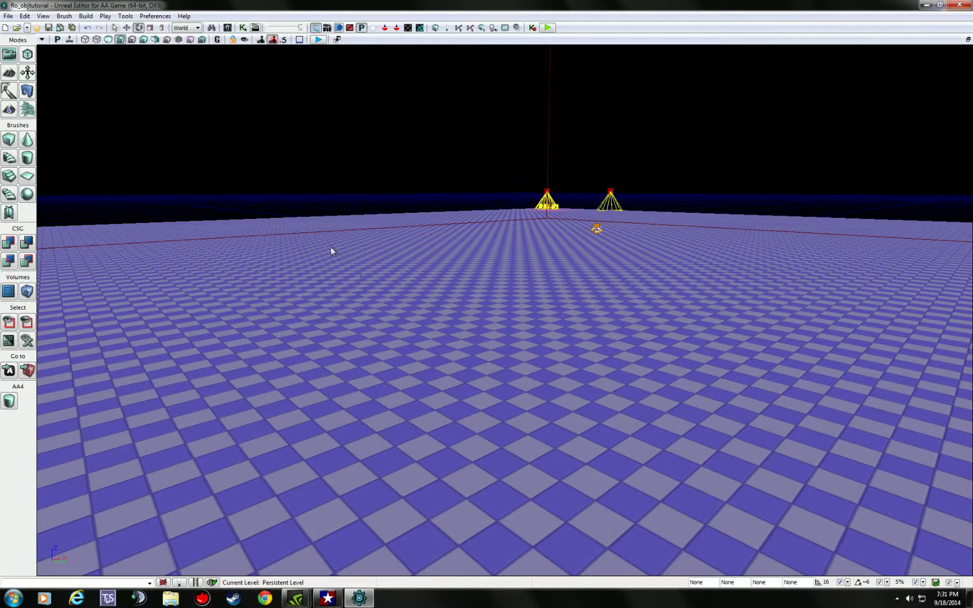
Examine the objective types under AAObjectiveVolume in the actor classes, expanding the Activate, Destroy, Carry and Extract groups
left_click(227, 27)
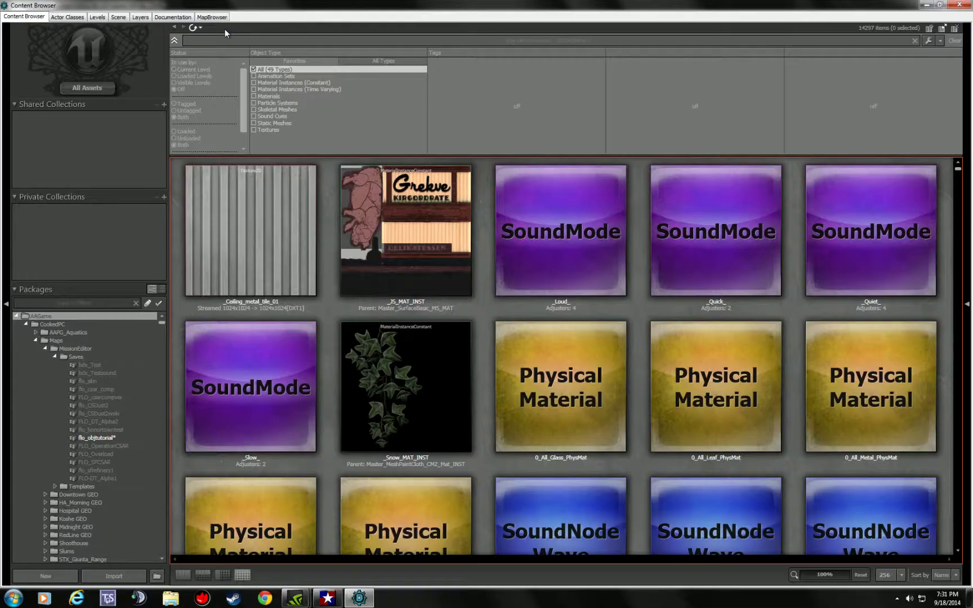
left_click(68, 18)
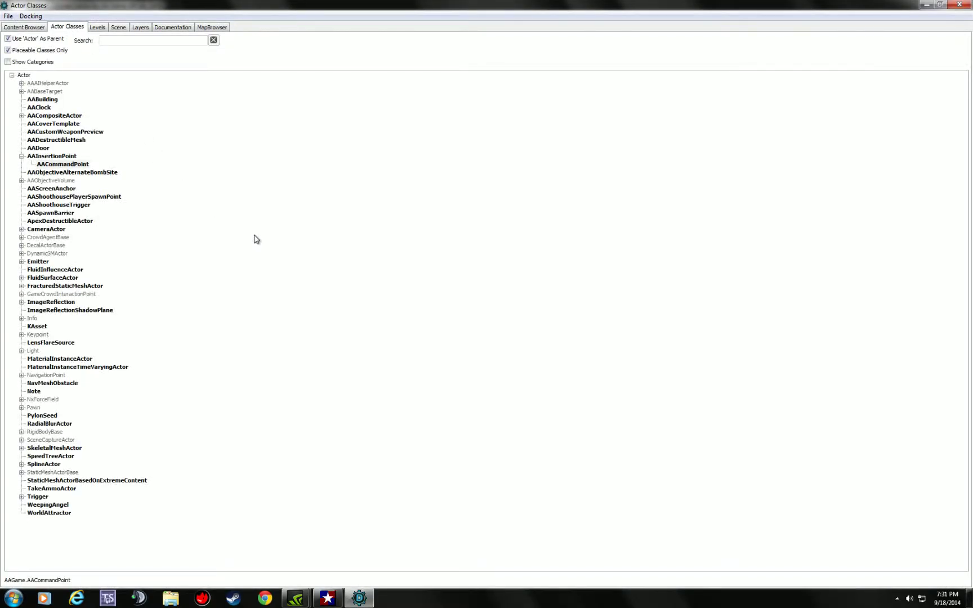
left_click(21, 156)
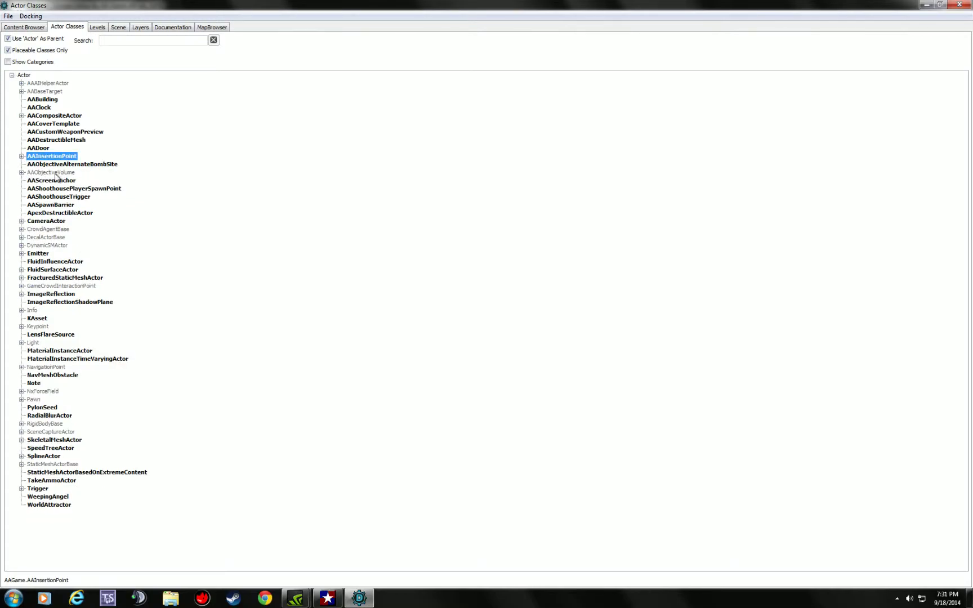
left_click(21, 172)
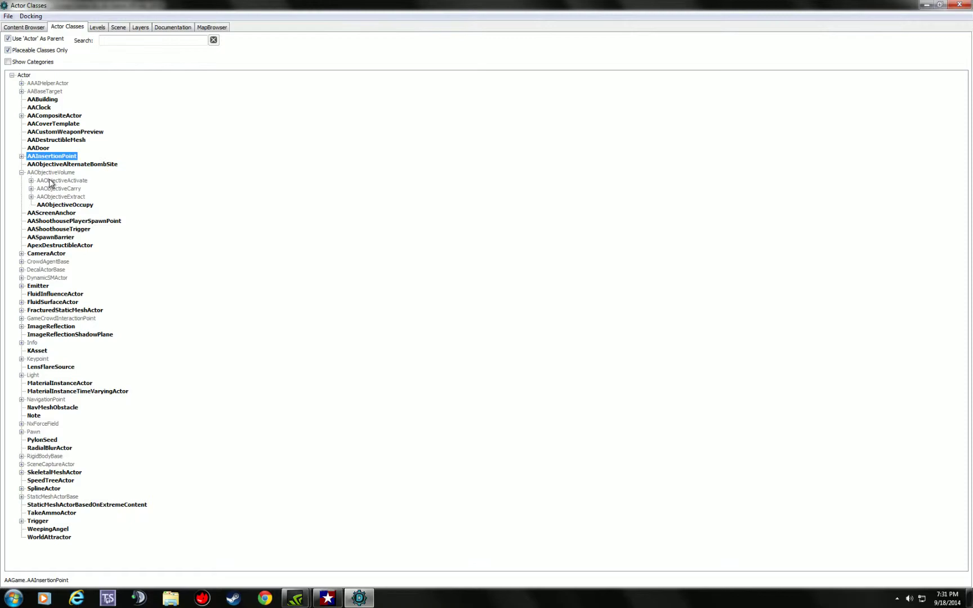
left_click(64, 206)
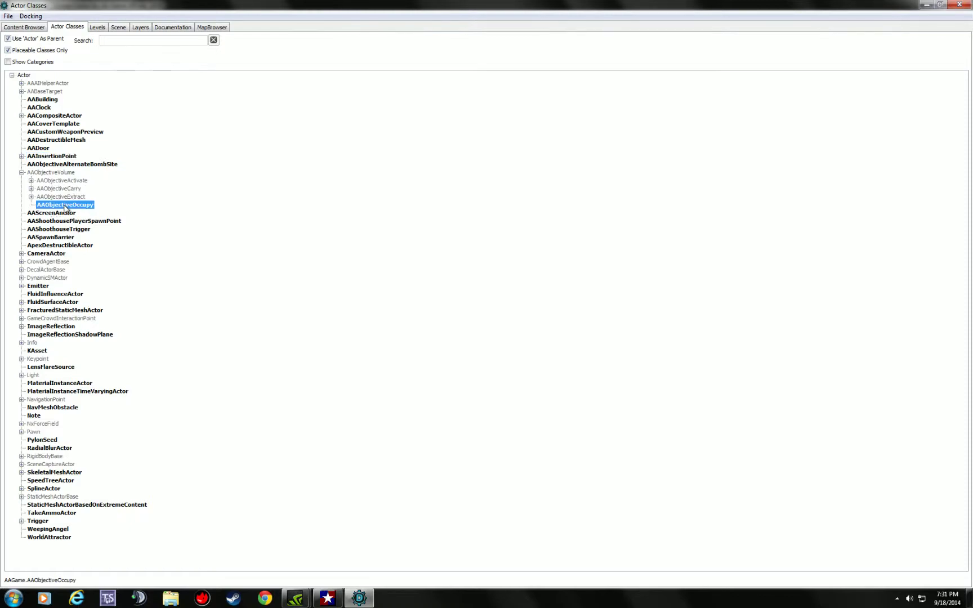
left_click(31, 181)
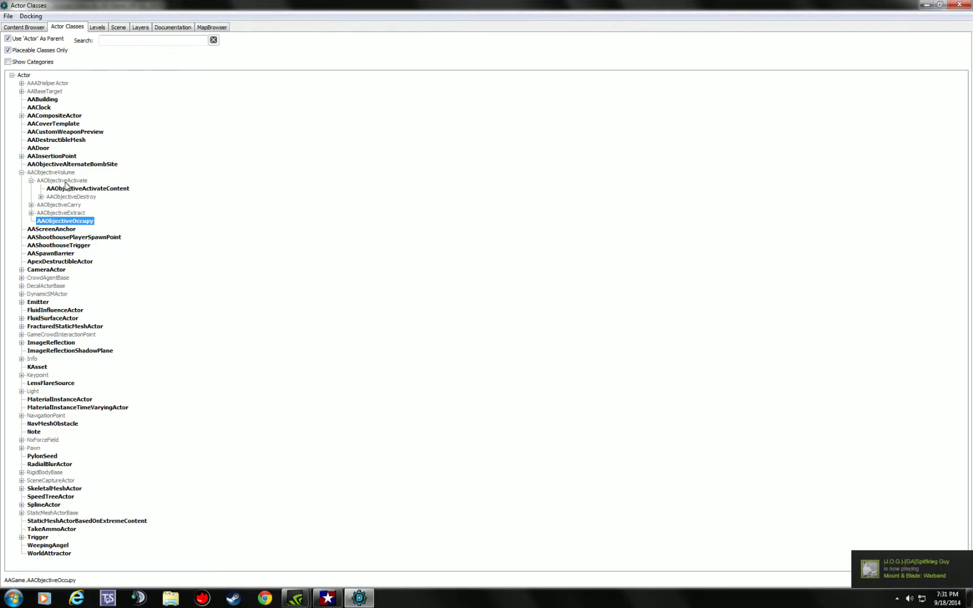
left_click(41, 197)
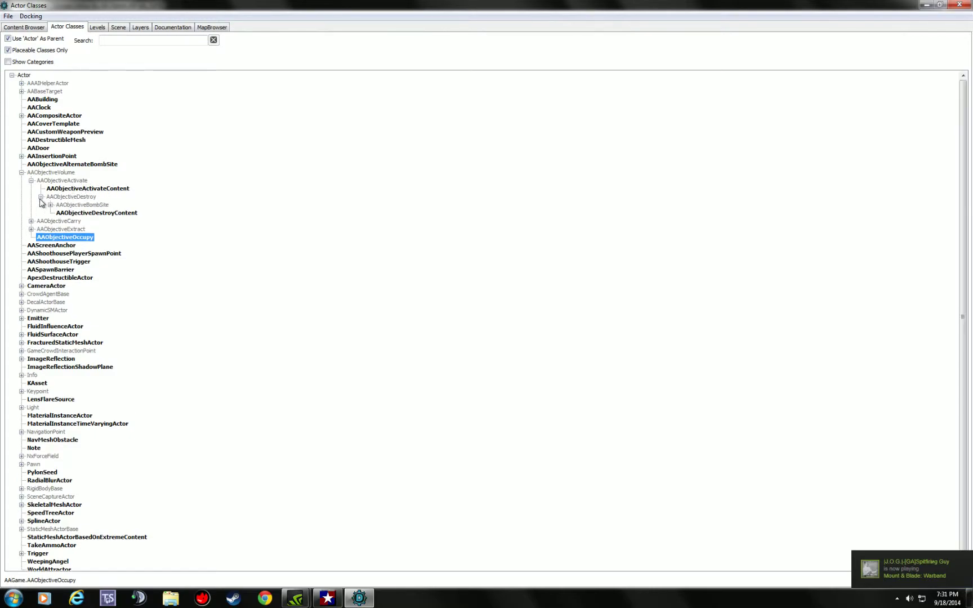
left_click(31, 221)
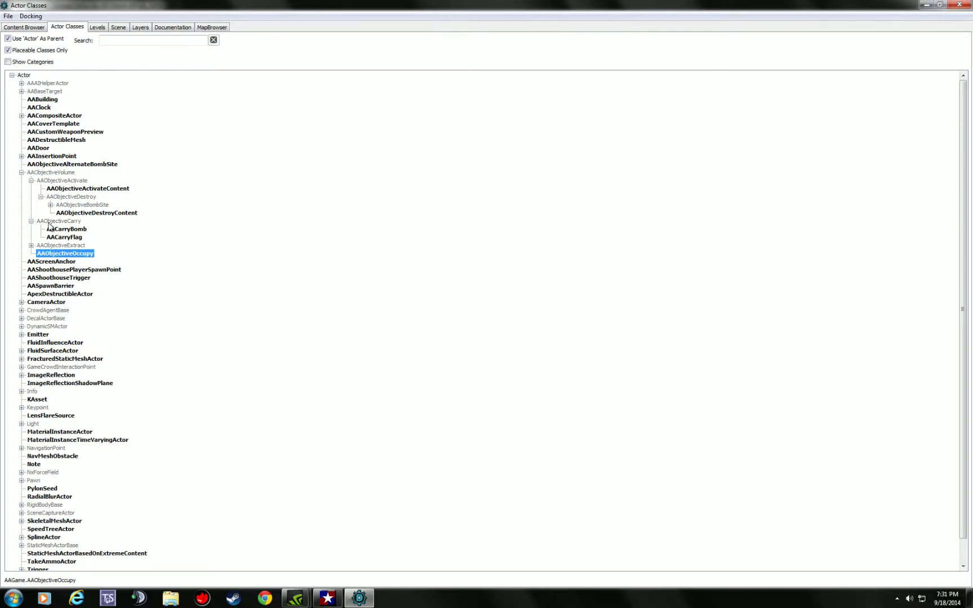
left_click(31, 246)
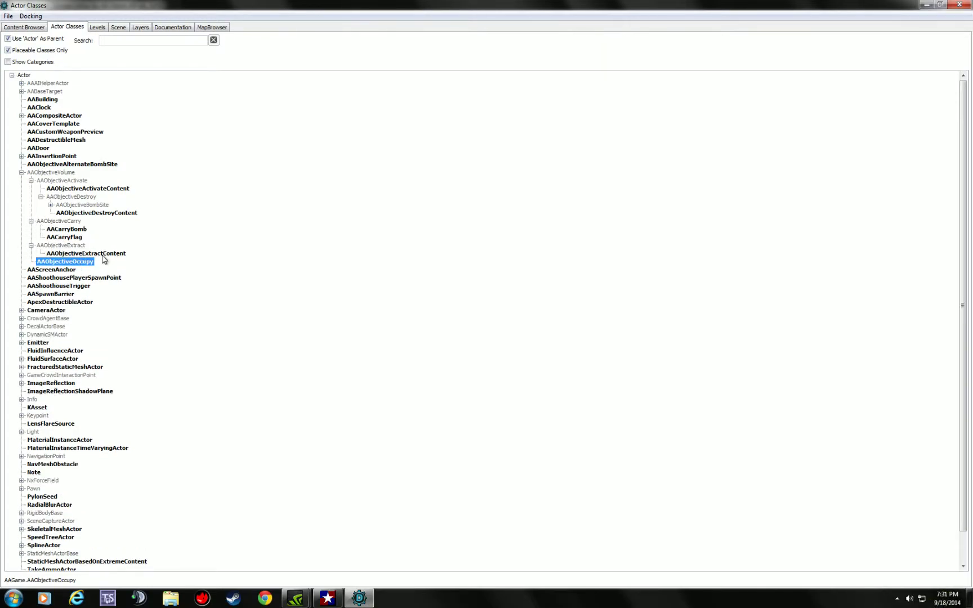
Choose the AAObjectiveActivateContent class and place one such objective on the floor near the orange P marker
left_click(61, 181)
left_click(89, 190)
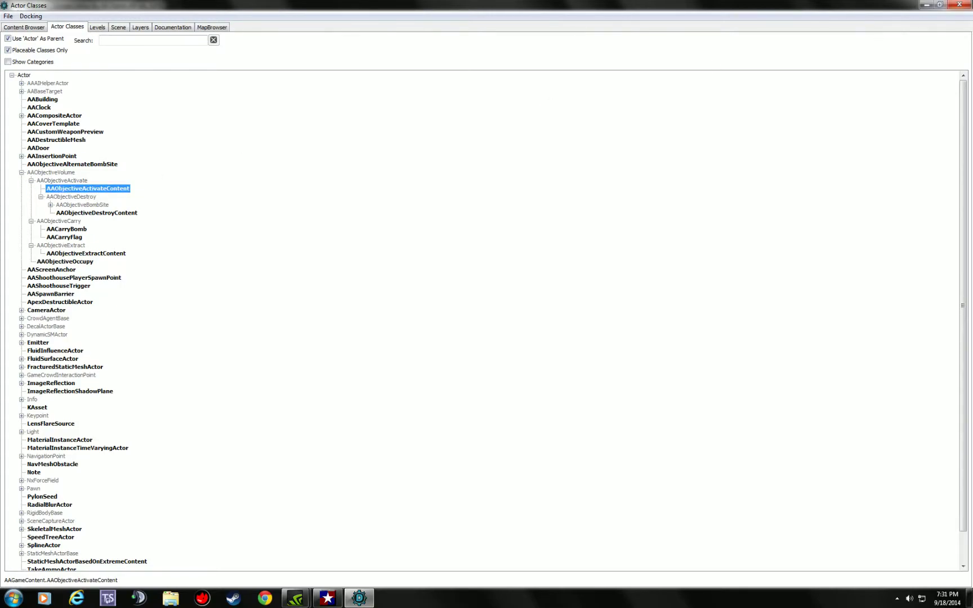
left_click(960, 5)
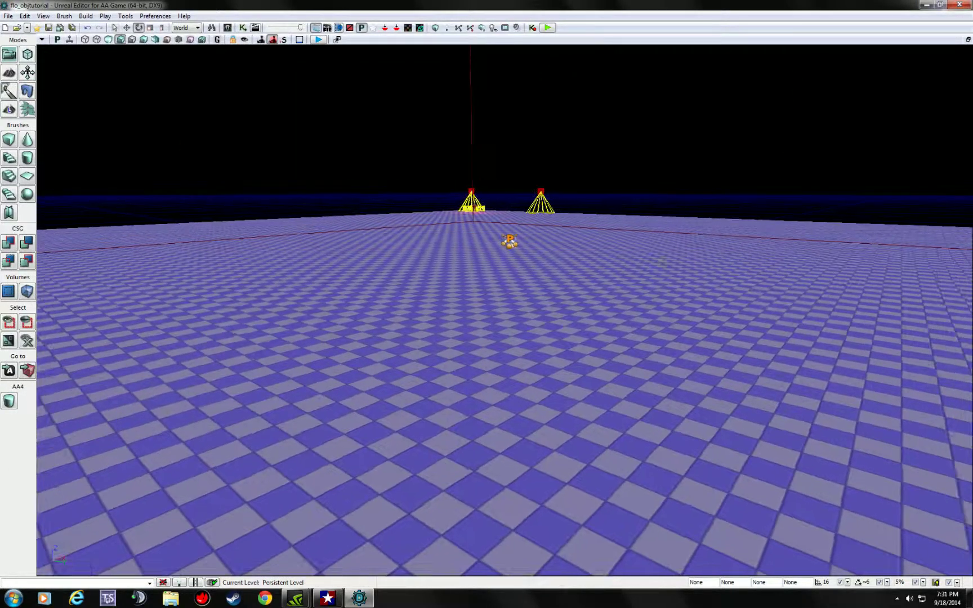
left_click_drag(480, 349, 513, 225)
right_click_drag(514, 225, 515, 291)
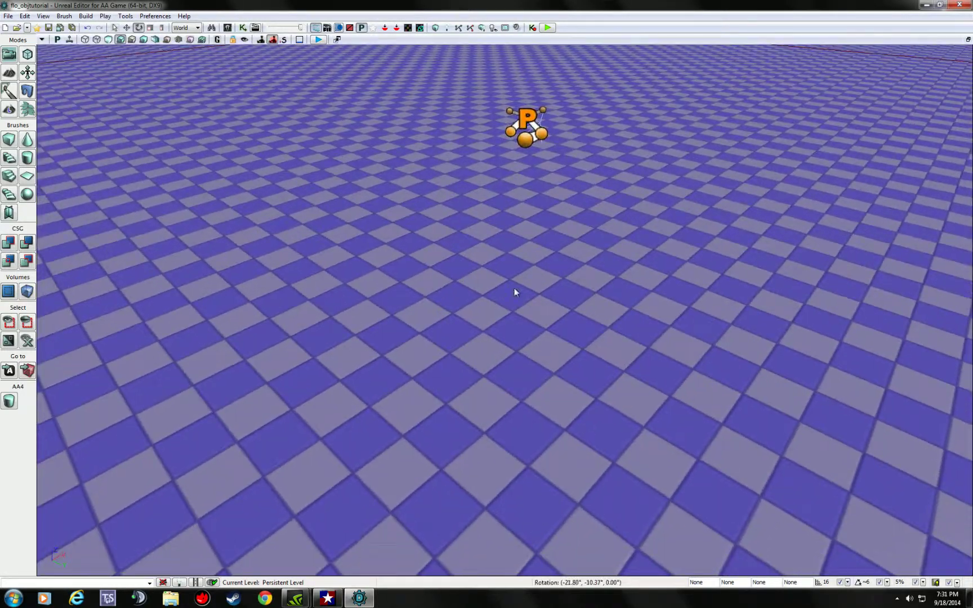
right_click(514, 216)
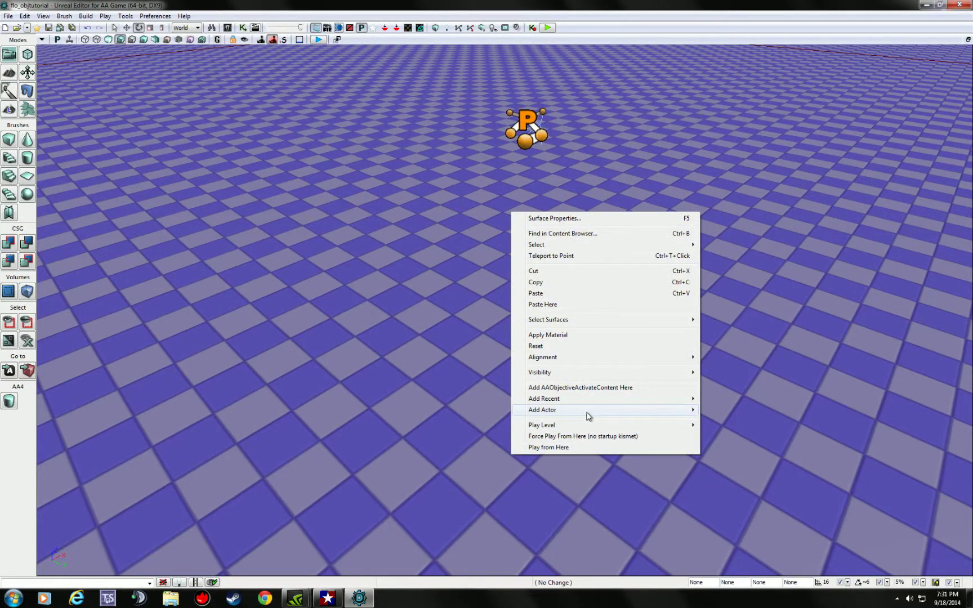
left_click(586, 388)
Duplicate the activate objective twice along its red axis to form a spaced row of three boxes, and deselect them
left_click_drag(586, 388, 602, 401)
key("space")
key("space")
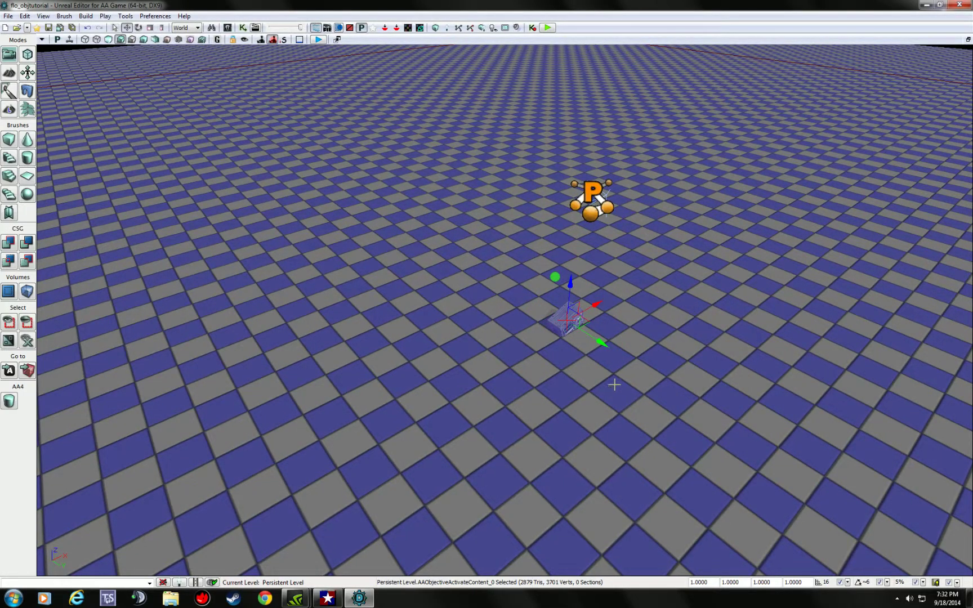
right_click_drag(621, 387, 540, 386)
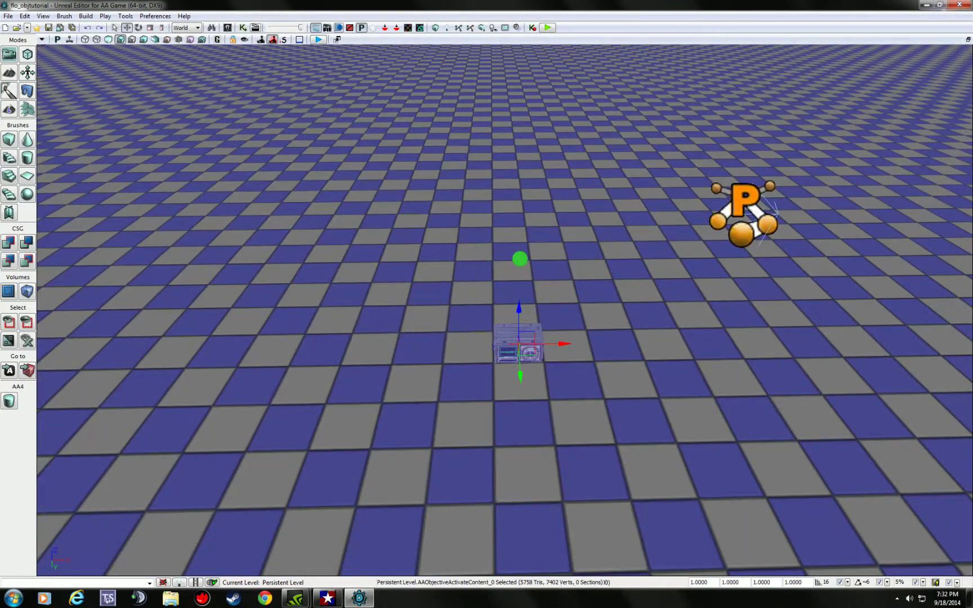
left_click_drag(565, 343, 168, 349, "alt")
left_click_drag(253, 320, 241, 332)
left_click_drag(306, 266, 906, 323, "alt")
left_click_drag(903, 375, 924, 383)
right_click_drag(924, 383, 890, 313)
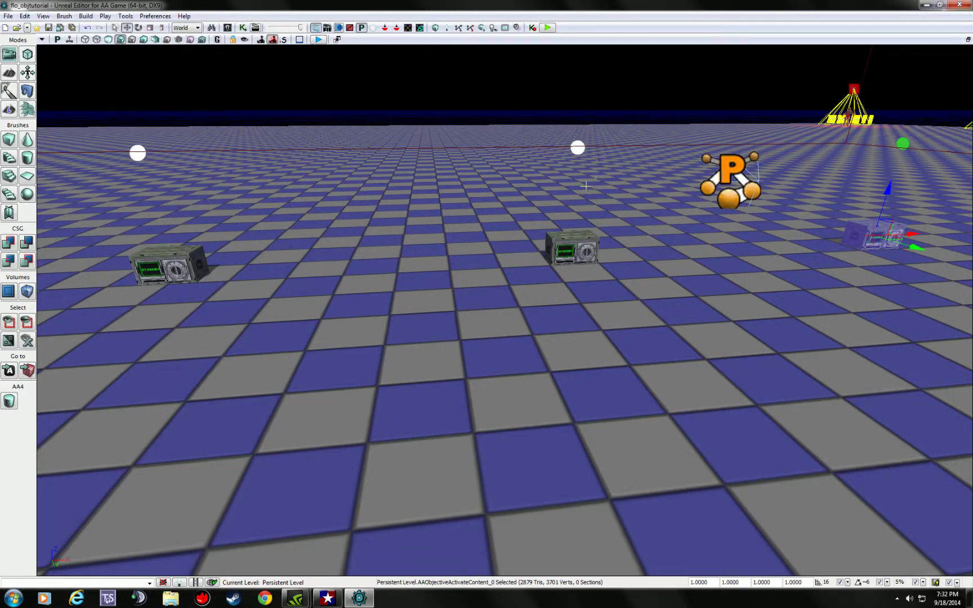
mouse_move(586, 186)
left_mouse_down()
mouse_move(537, 171)
mouse_move(609, 156)
mouse_move(600, 183)
left_mouse_up()
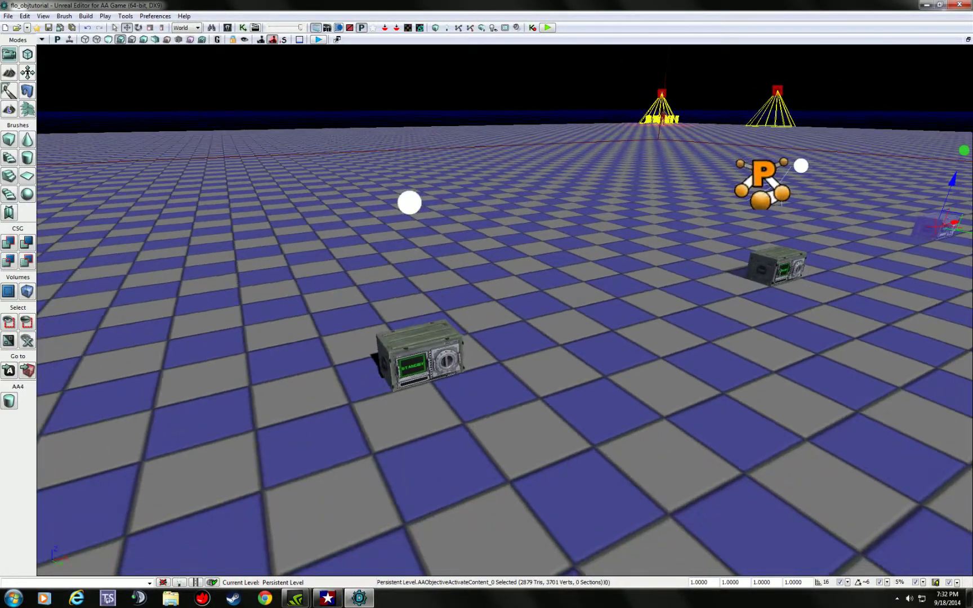
left_click(572, 257)
left_click_drag(572, 257, 269, 78)
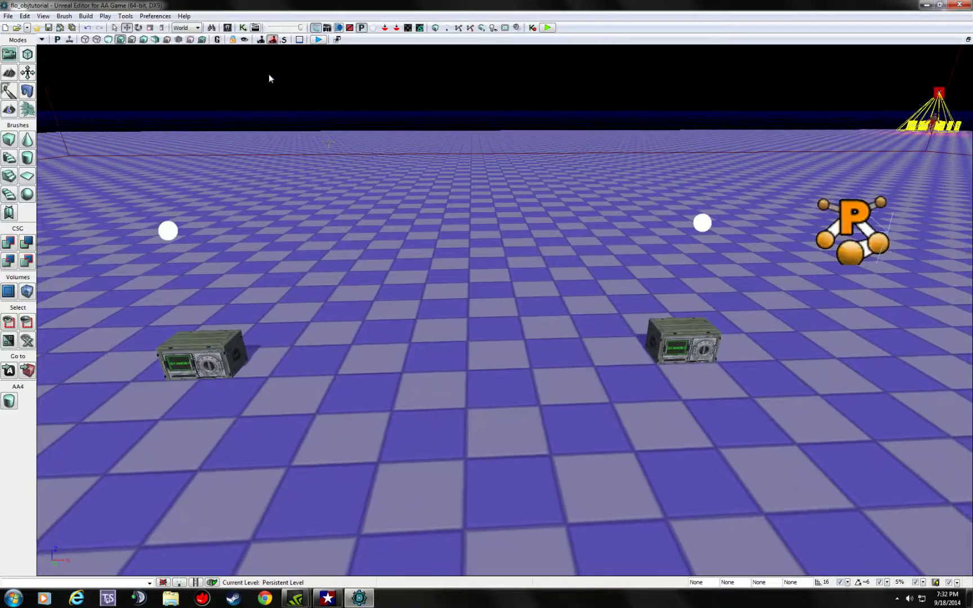
Search the Content Browser for "activate" and examine the blue, red and white Activate icon textures lettered V to Z
left_click(227, 27)
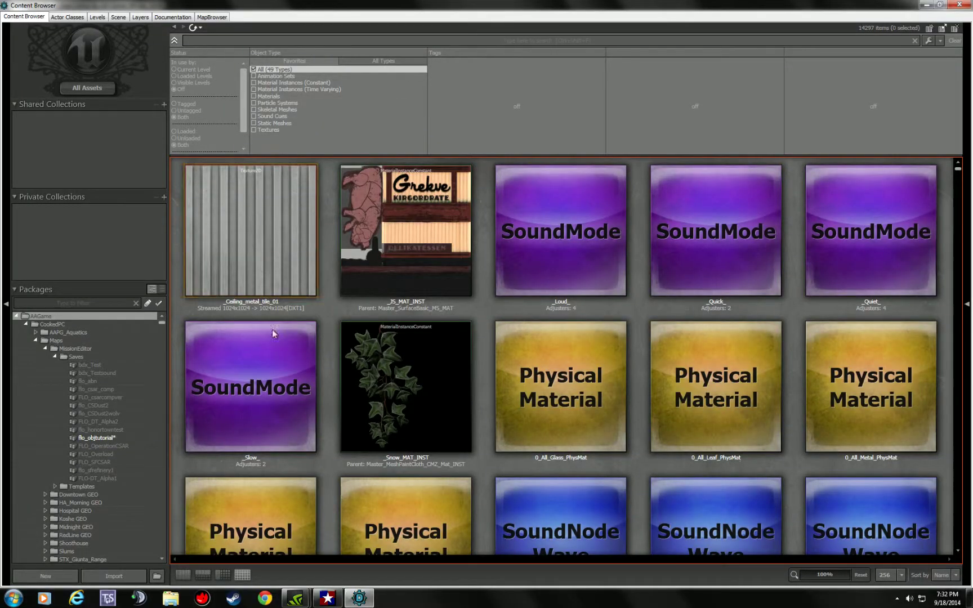
left_click(217, 41)
type("a")
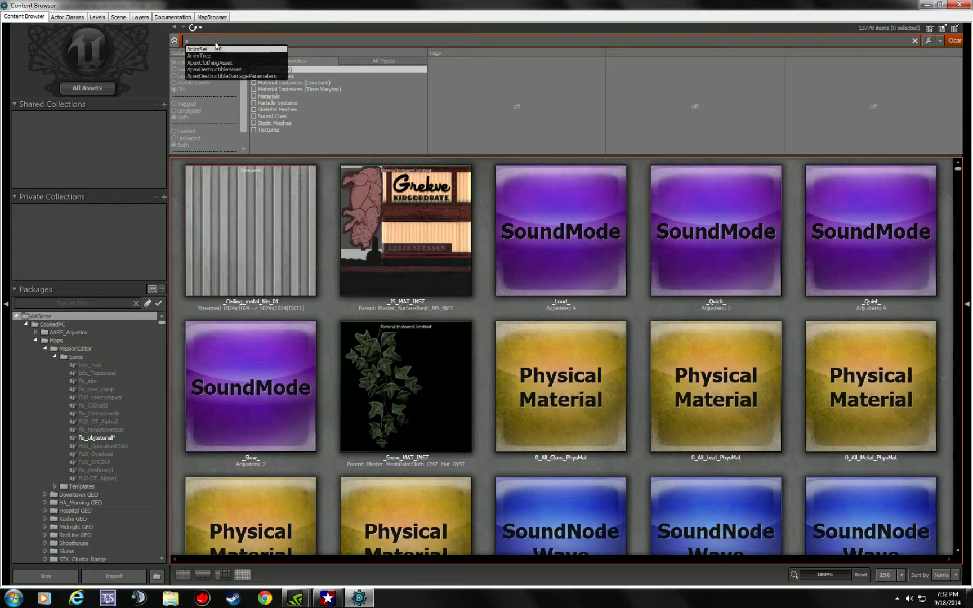
type("ctivate")
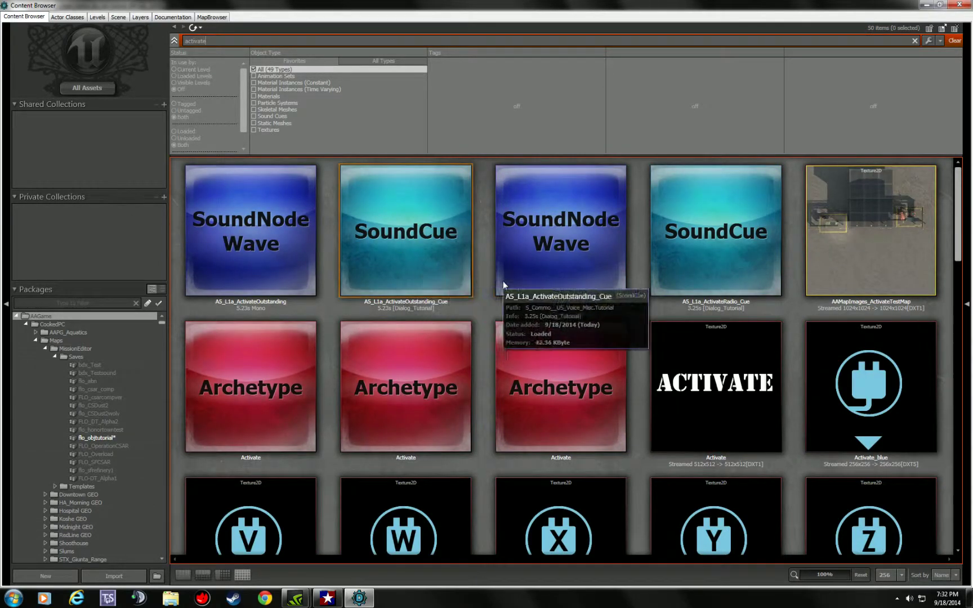
scroll(510, 293, "down", 3)
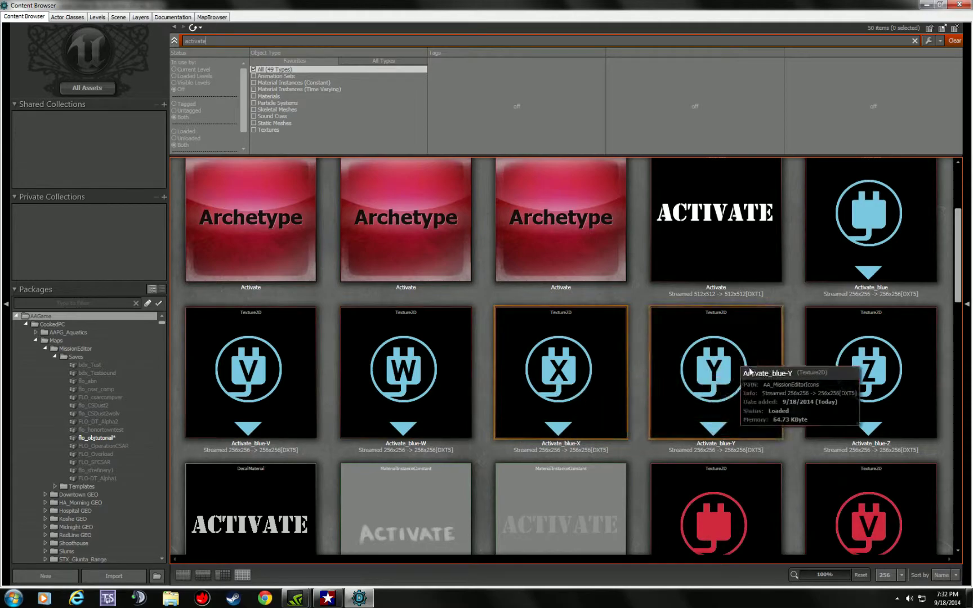
scroll(856, 357, "down", 5)
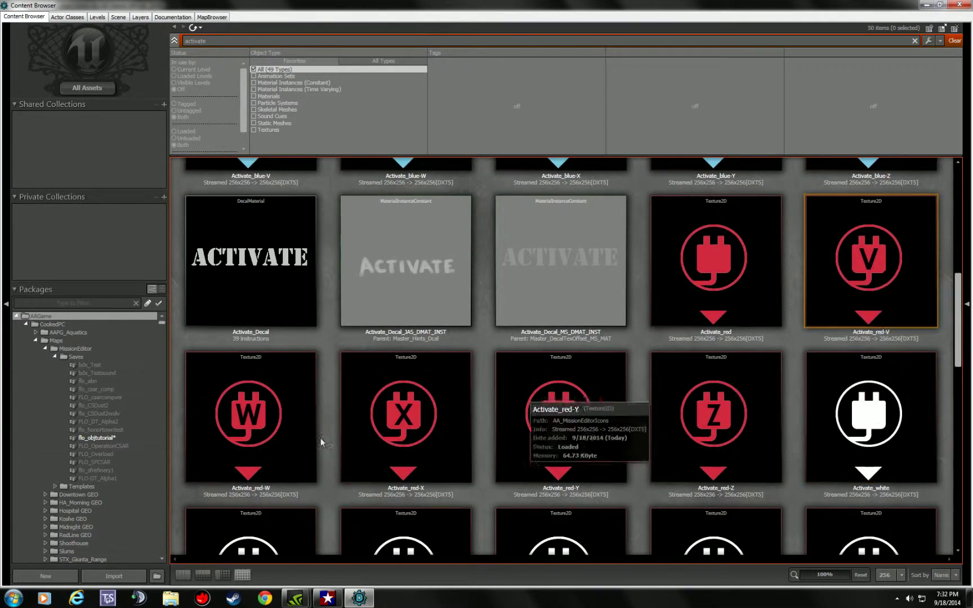
scroll(563, 450, "down", 2)
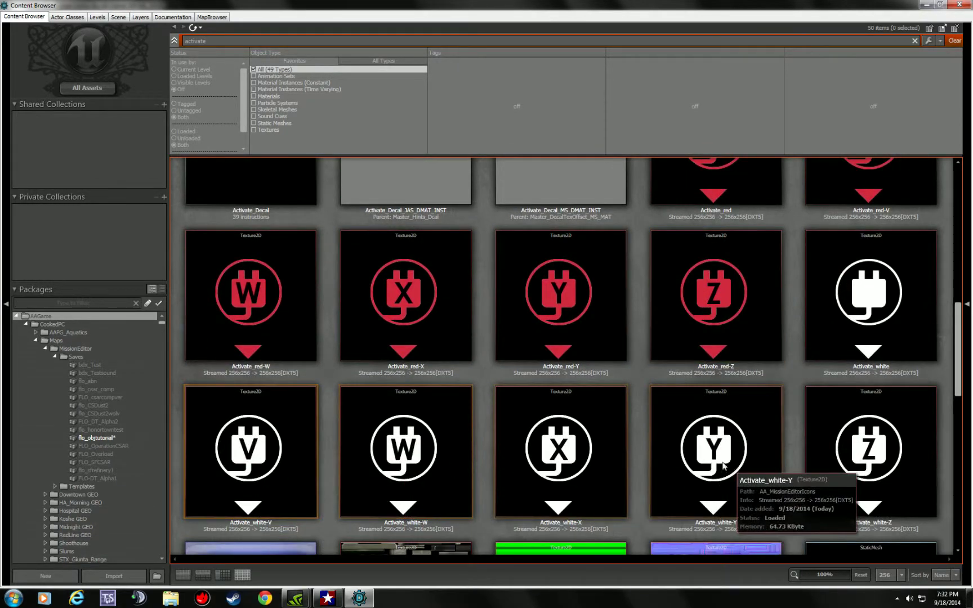
scroll(706, 461, "up", 4)
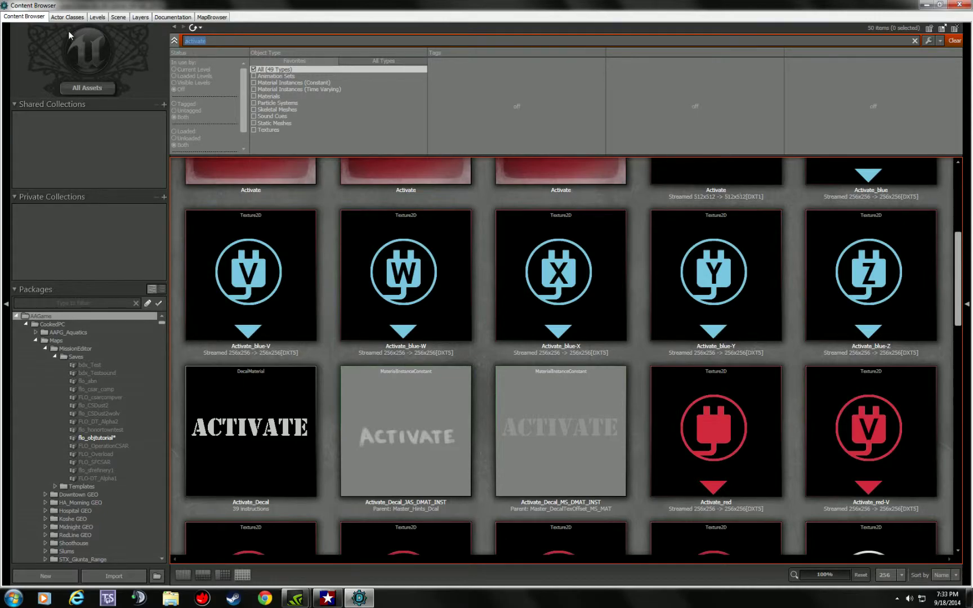
Search the Content Browser for "destroy", examine the blue Destroy icon textures lettered V to Z, and close the browser
type("des")
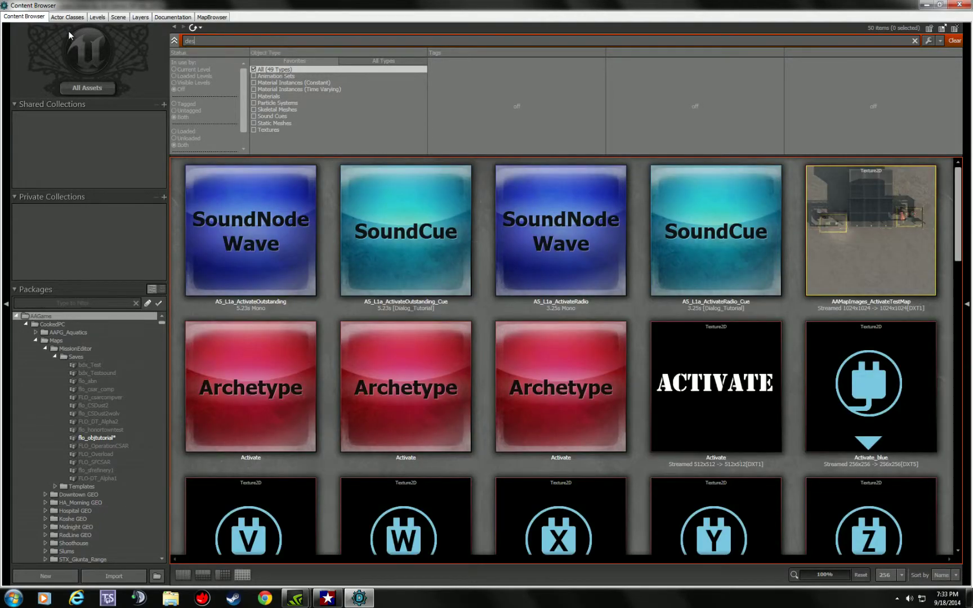
type("troy")
scroll(667, 340, "down", 6)
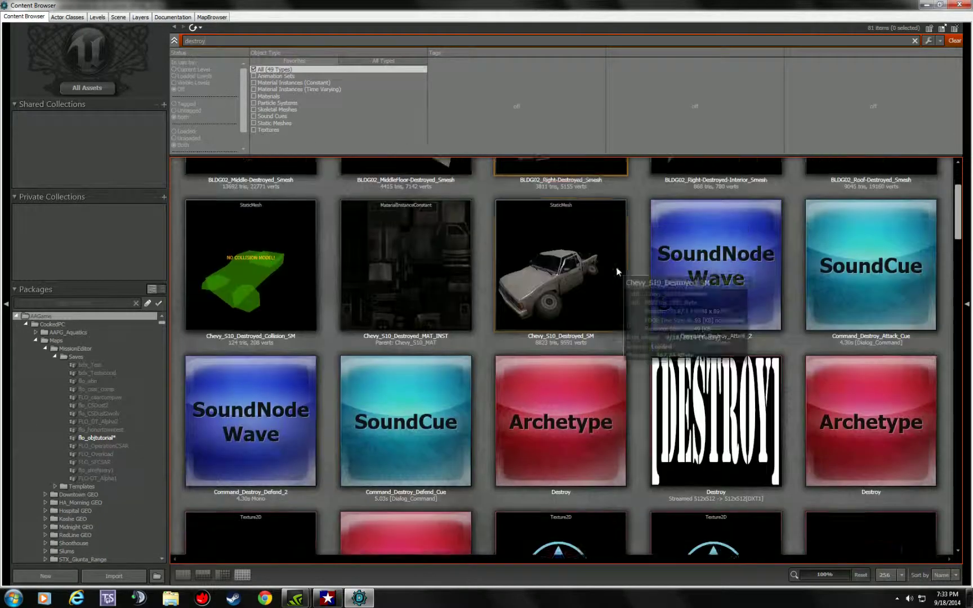
scroll(418, 315, "up", 3)
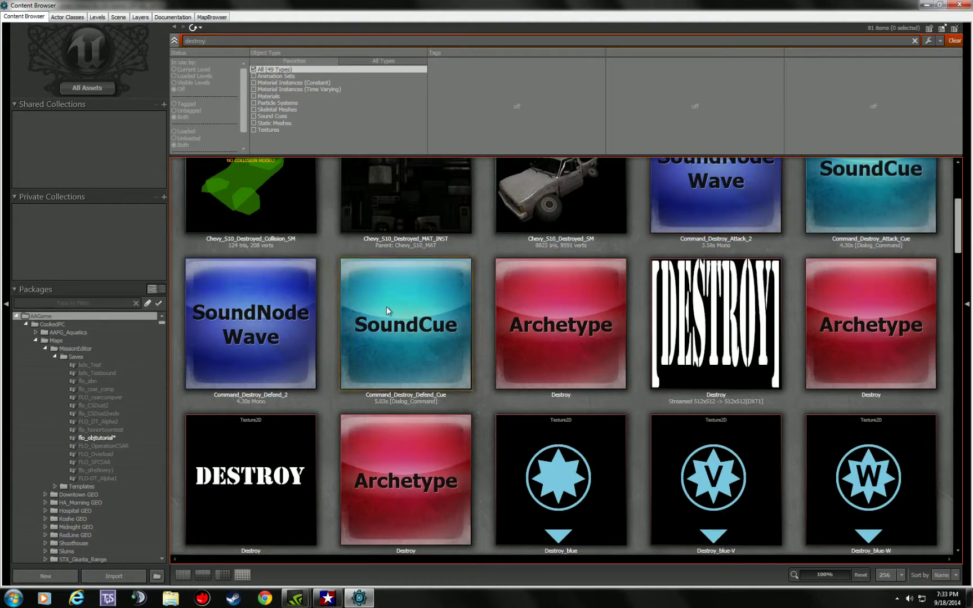
scroll(386, 307, "down", 3)
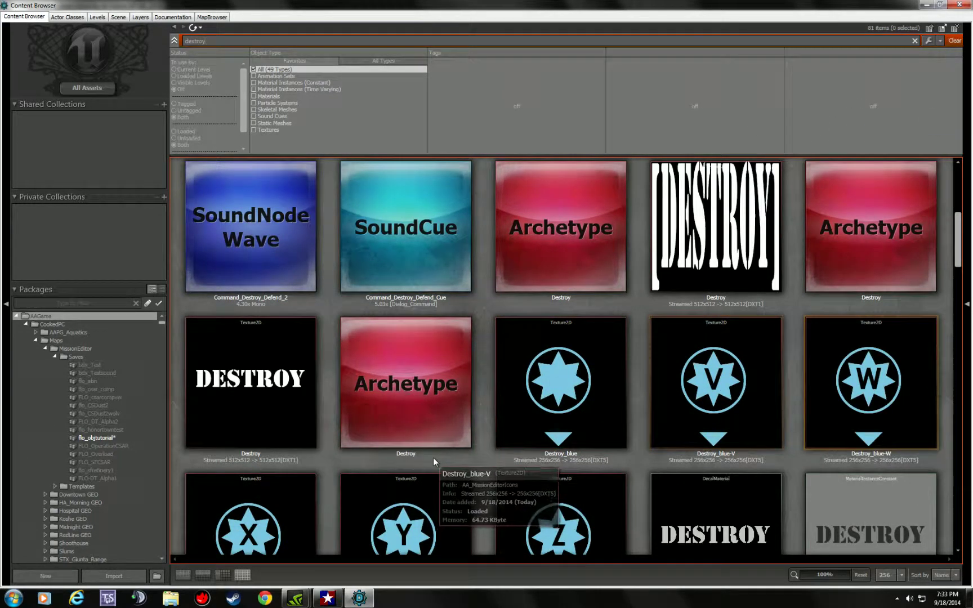
scroll(433, 456, "down", 3)
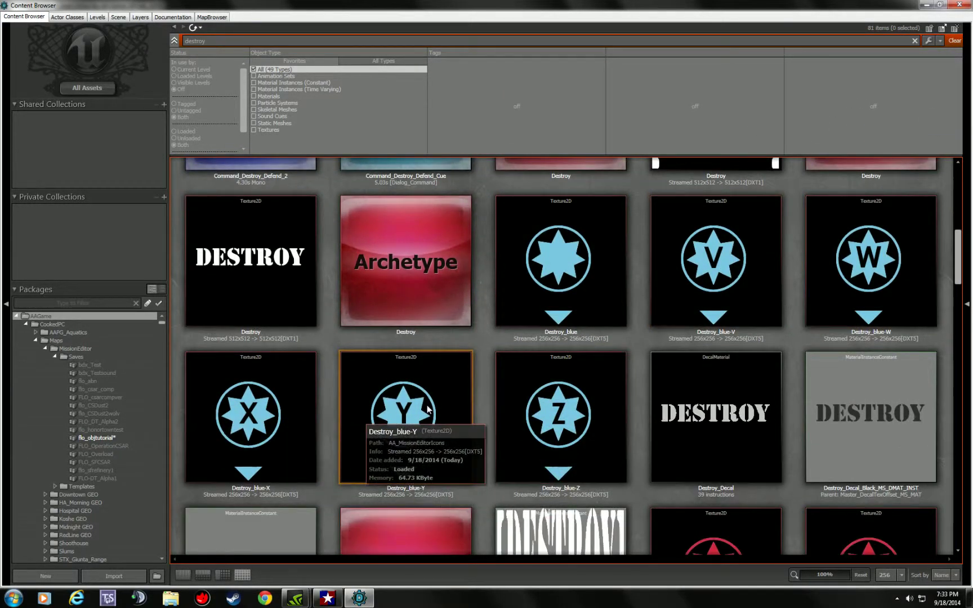
left_click(959, 5)
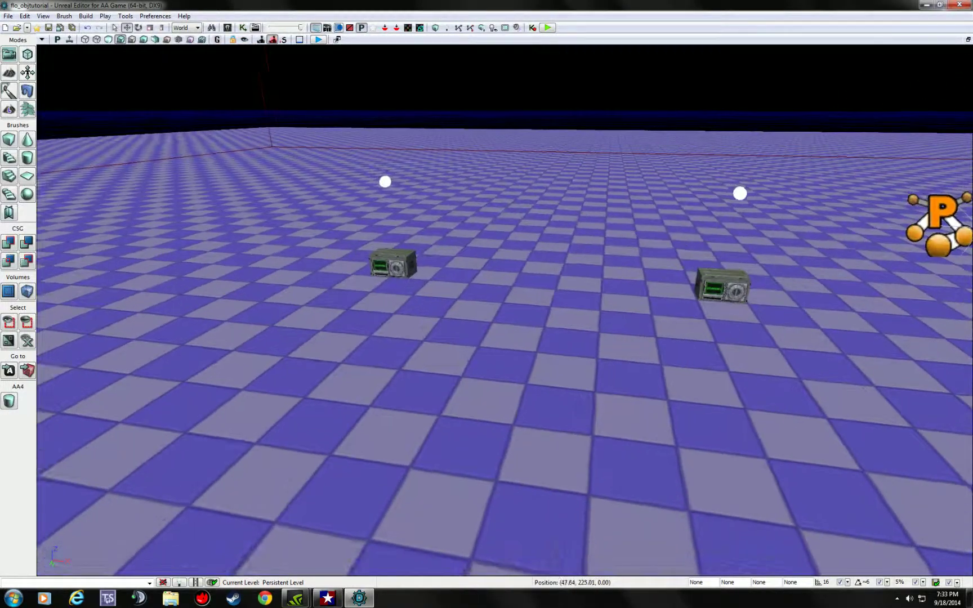
Open the properties of the activate objective farthest from the orange P marker and set its Name Of Objective to Y
right_click_drag(590, 266, 613, 266)
double_click(506, 286)
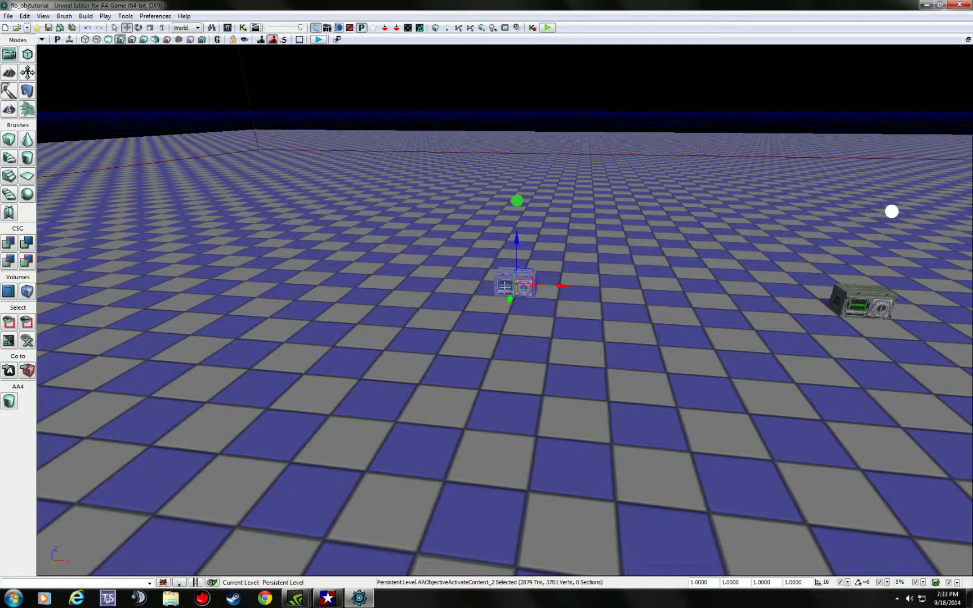
left_click(414, 128)
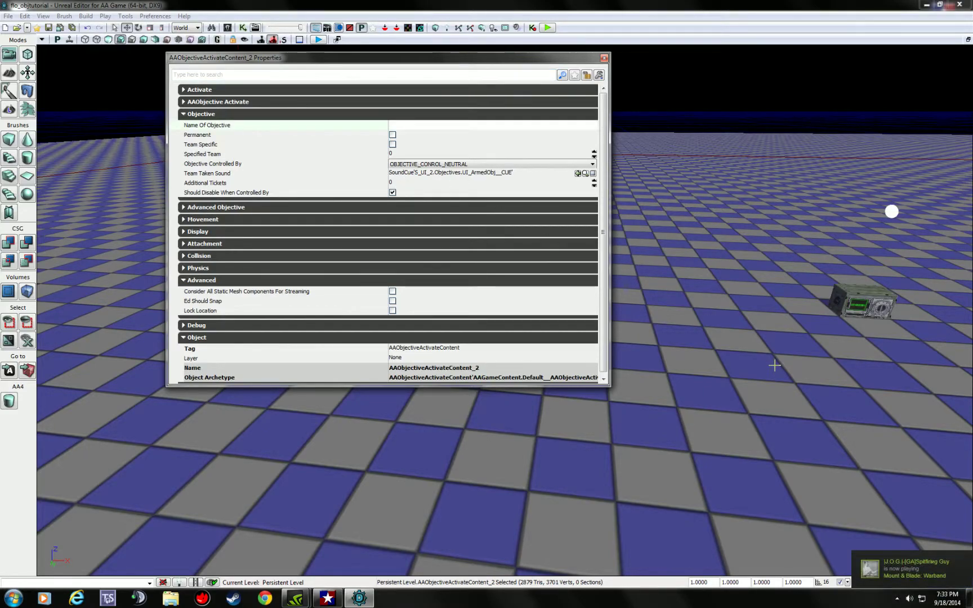
right_click_drag(774, 365, 724, 365)
left_click_drag(822, 366, 772, 364)
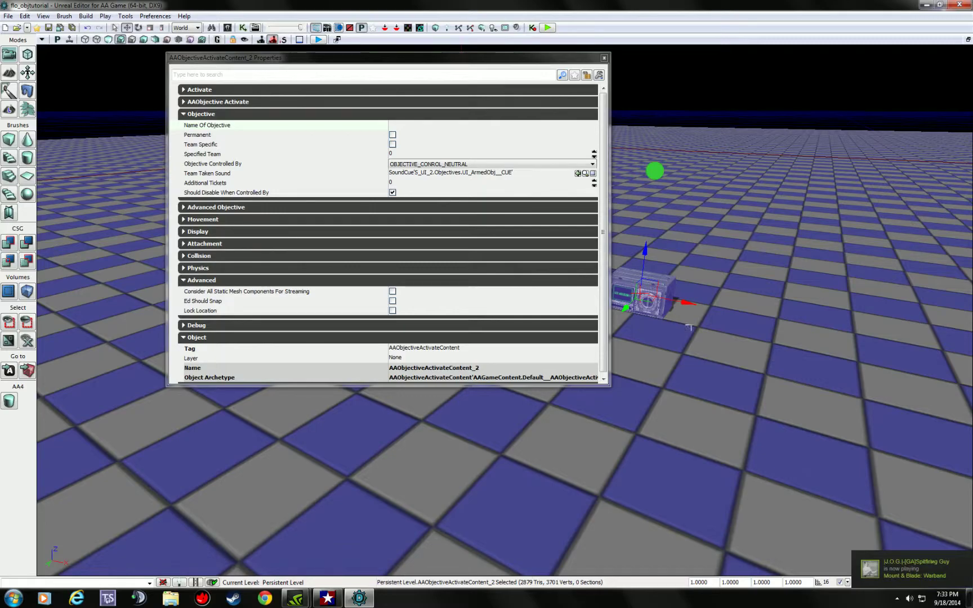
left_click(432, 127)
key("Return")
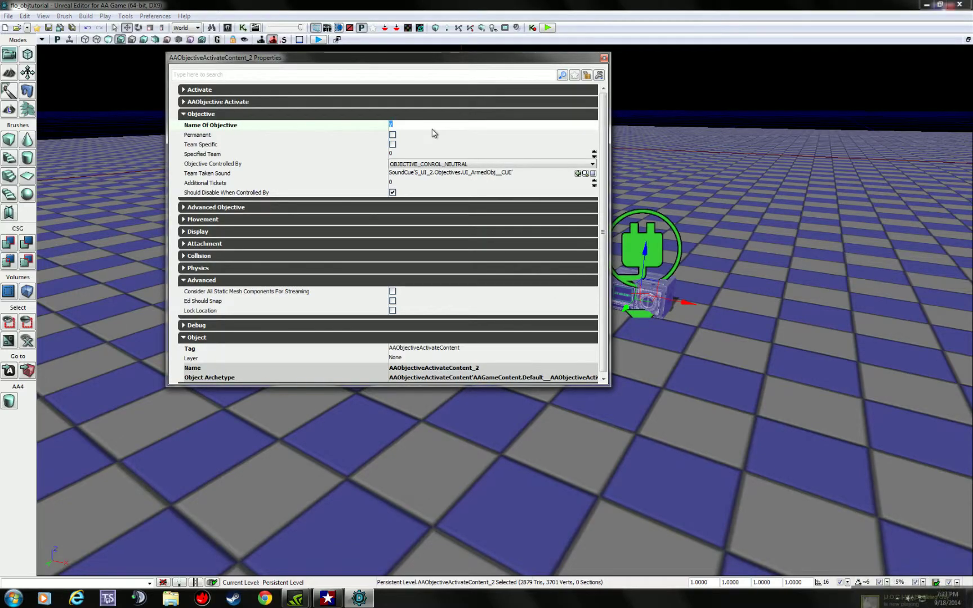
right_click_drag(676, 229, 711, 230)
left_click_drag(789, 360, 607, 263)
left_click(403, 126)
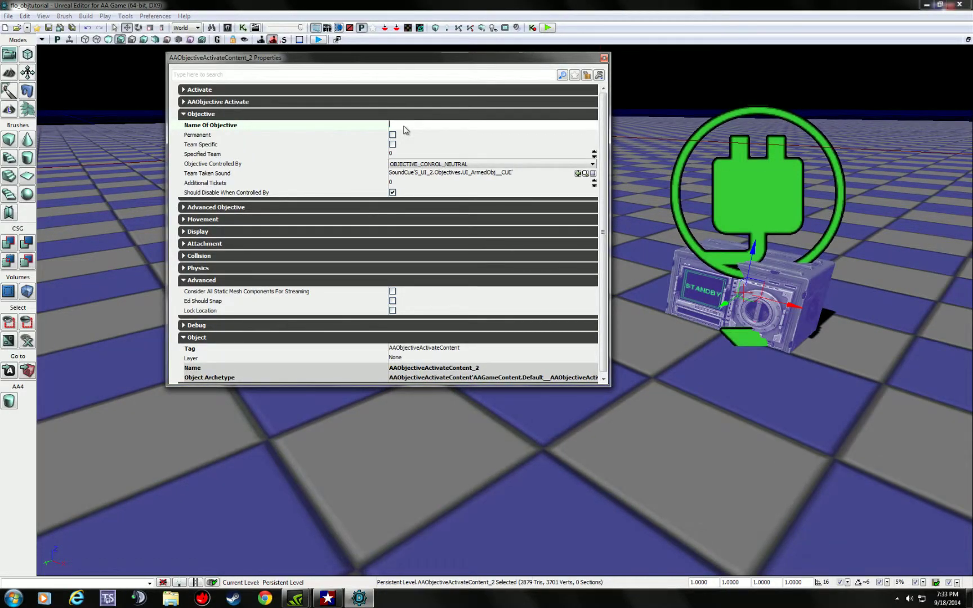
key("Return")
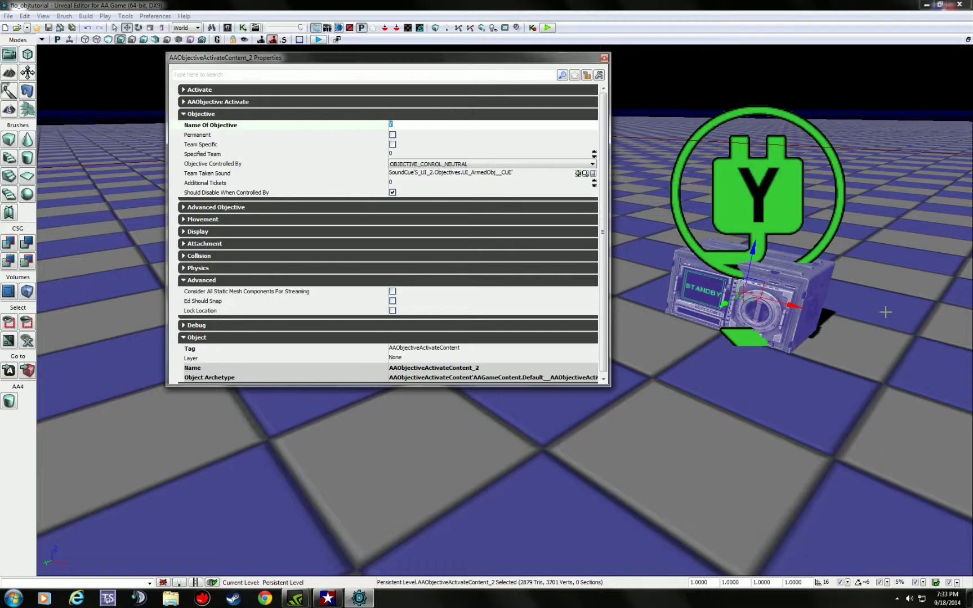
Set the Name Of Objective of the middle activate objective in the row to W
right_click_drag(884, 312, 957, 314)
right_click_drag(903, 349, 923, 351)
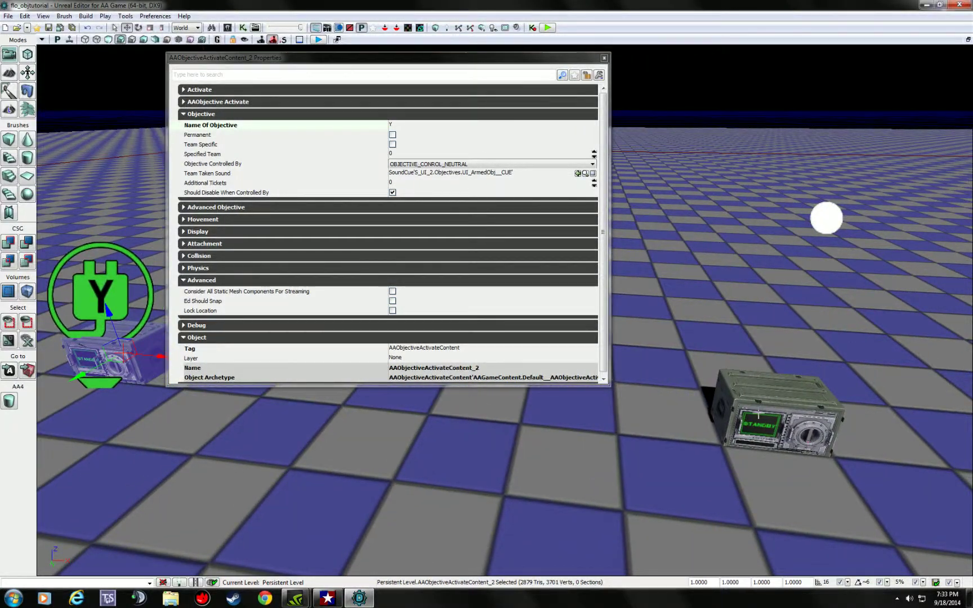
left_click(755, 412)
left_click(403, 127)
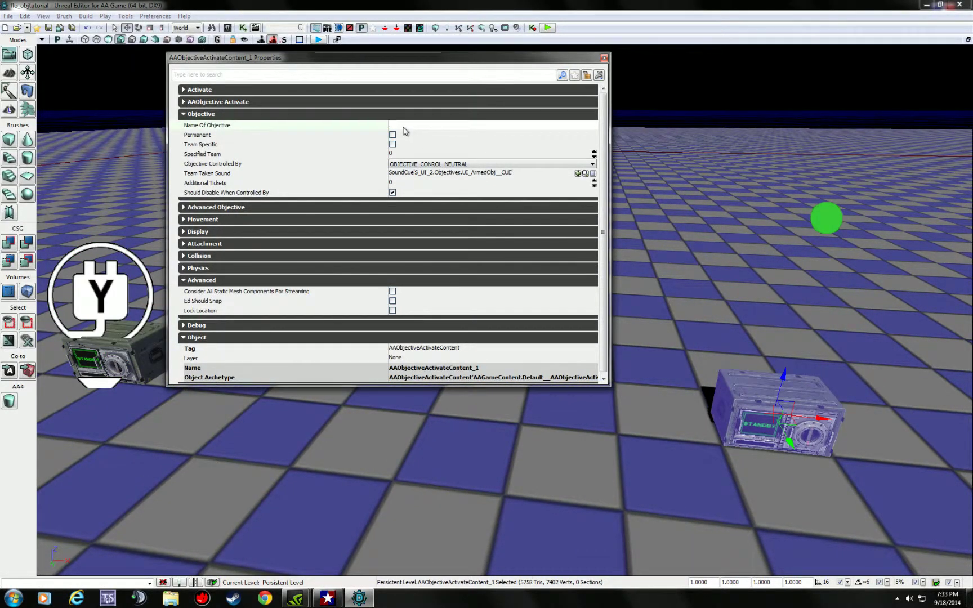
type("W")
key("Return")
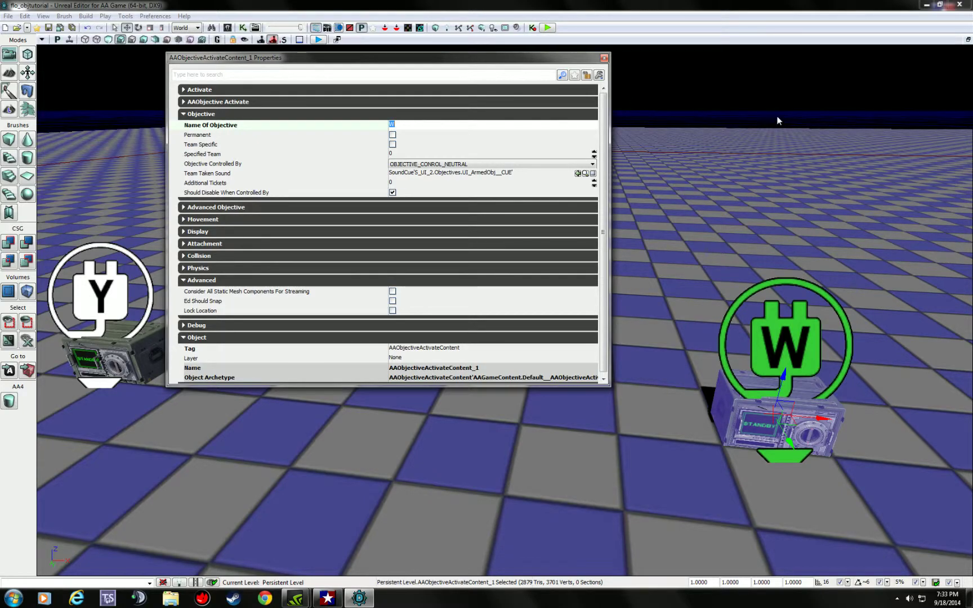
Set the Name Of Objective of the activate objective nearest the P marker to Z and close its properties
left_click_drag(760, 132, 799, 152)
right_click_drag(800, 152, 832, 139)
left_click(816, 174)
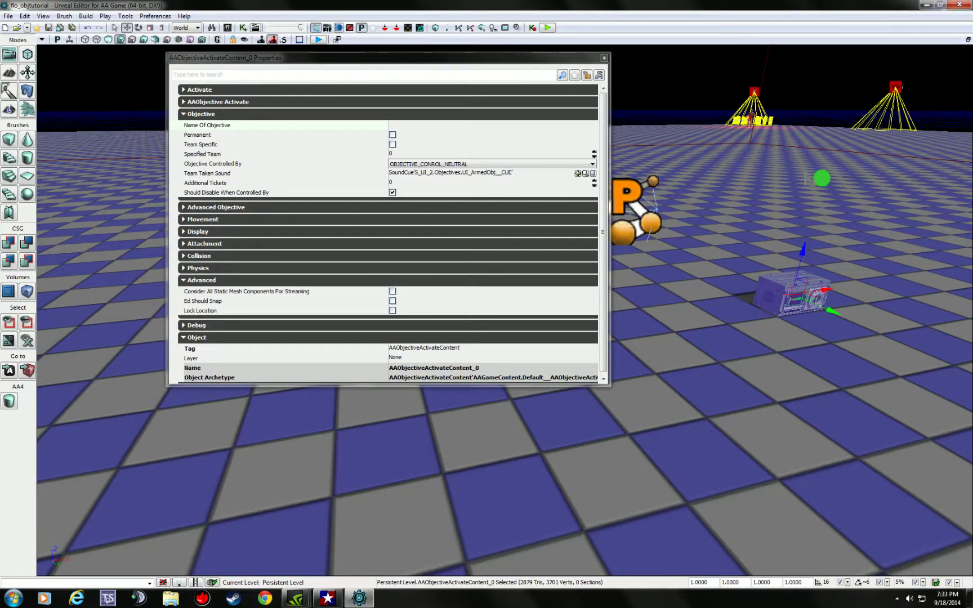
left_click(429, 129)
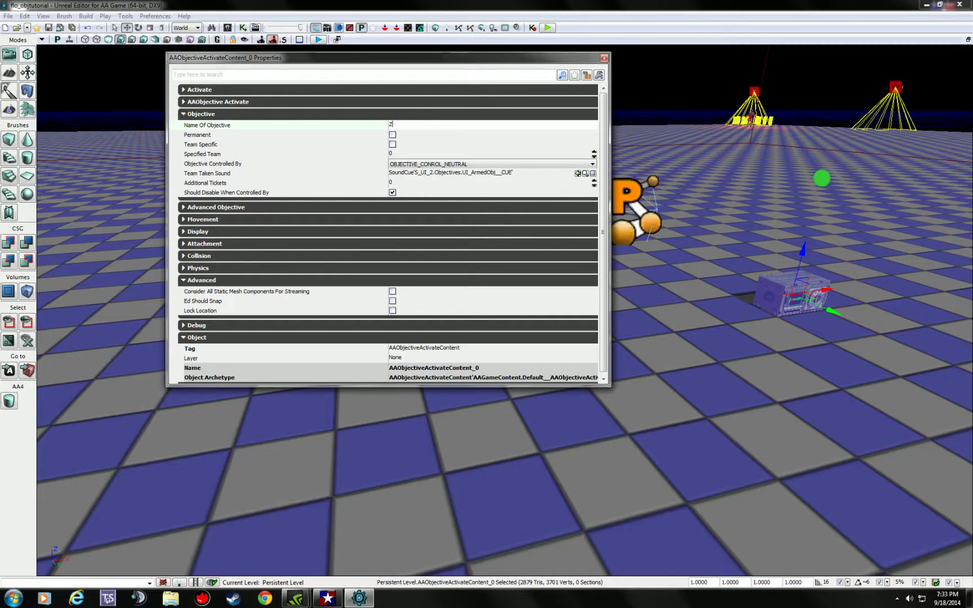
type("Z")
key("Return")
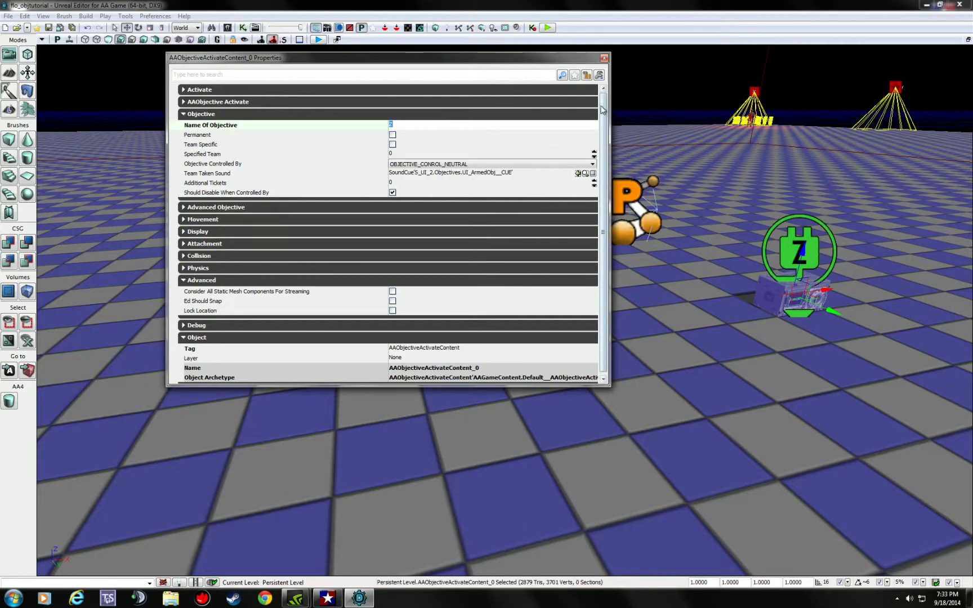
left_click(604, 59)
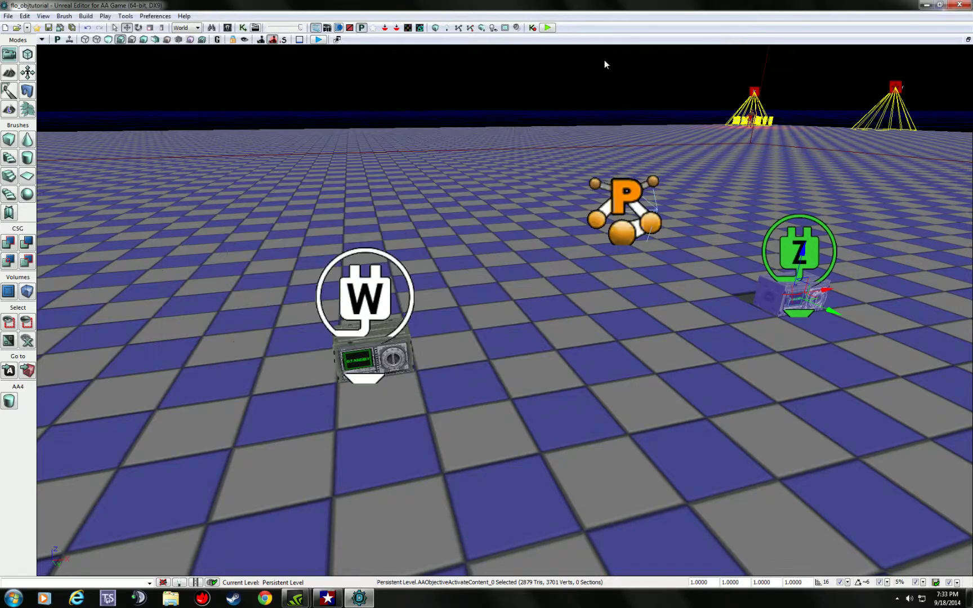
Change the viewport to the top view and move objective Z diagonally away from the P marker, along positive red and green axes
mouse_move(604, 60)
right_mouse_down()
mouse_move(532, 64)
mouse_move(597, 67)
right_mouse_up()
left_click_drag(606, 135, 651, 122)
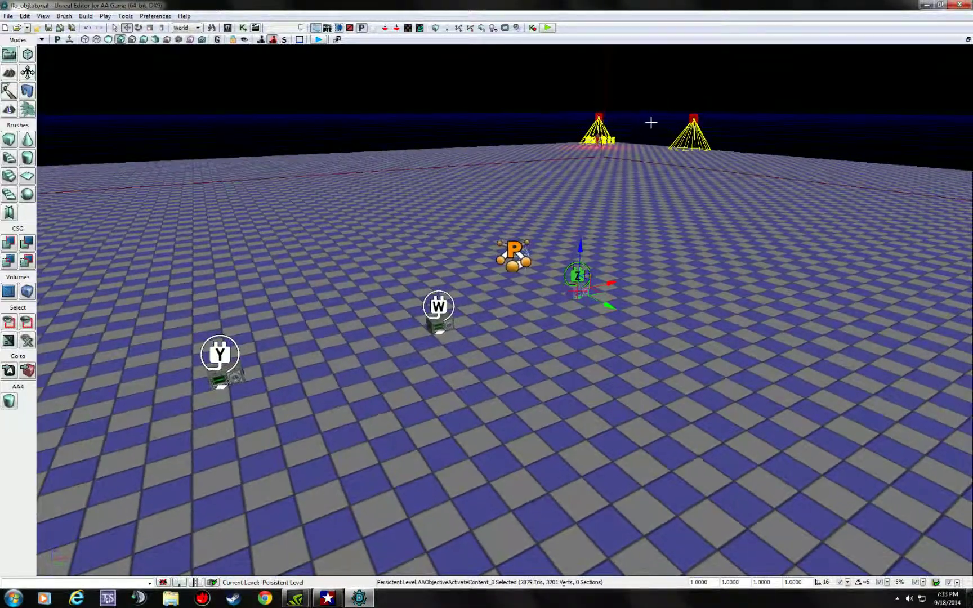
left_click(57, 39)
scroll(219, 185, "down", 10)
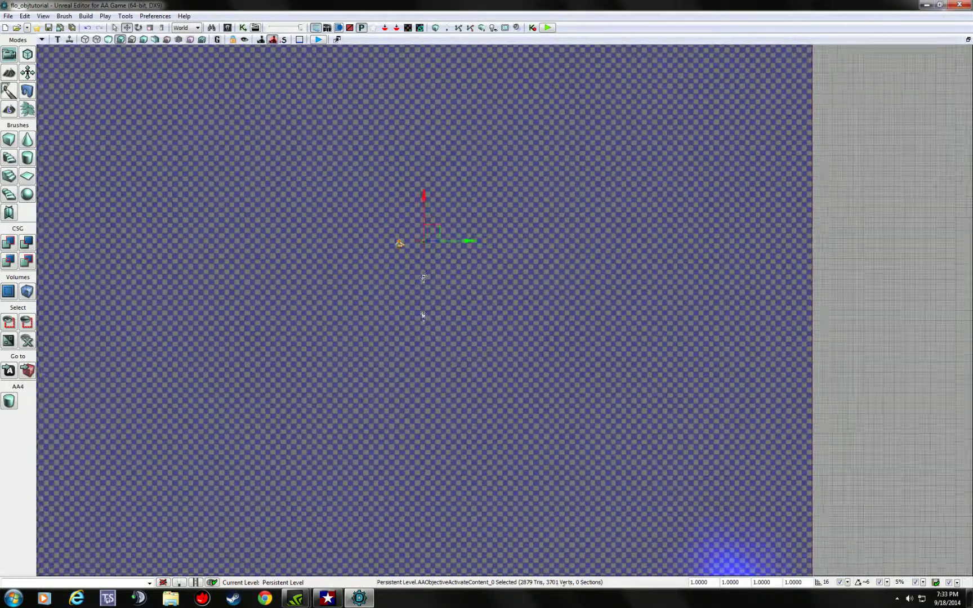
scroll(372, 288, "up", 5)
scroll(338, 264, "down", 2)
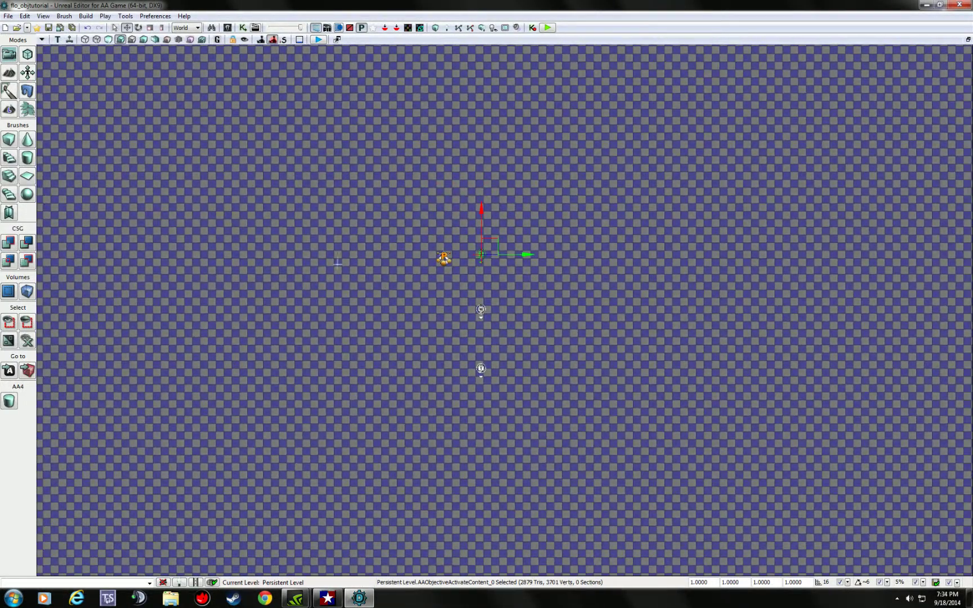
left_click_drag(497, 239, 569, 195)
Move objective W close to the P marker and objective Y to the opposite side of it from Z, forming a diagonal spread
left_click(481, 309)
left_click_drag(496, 294, 470, 265)
left_click(481, 368)
left_click_drag(497, 353, 358, 327)
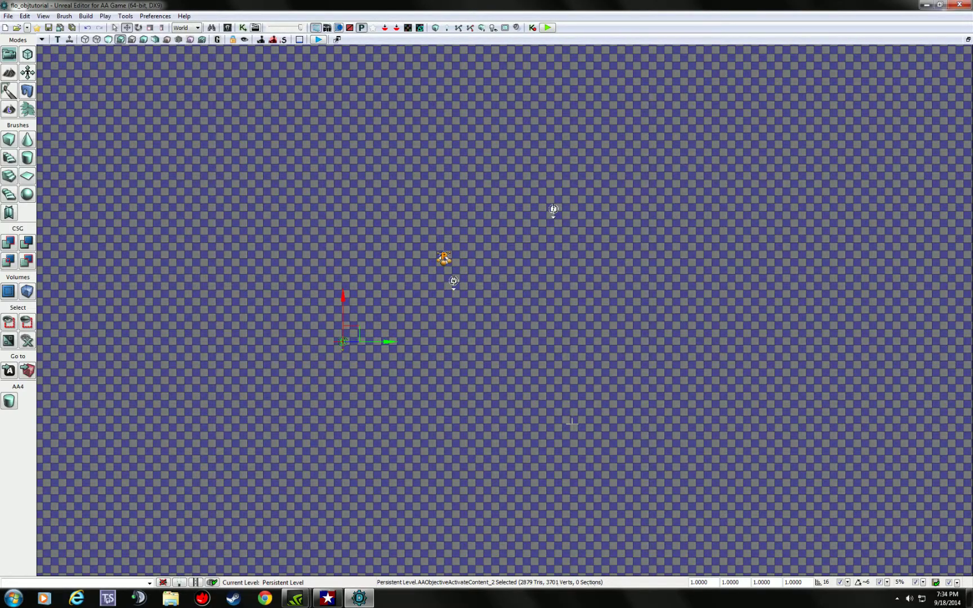